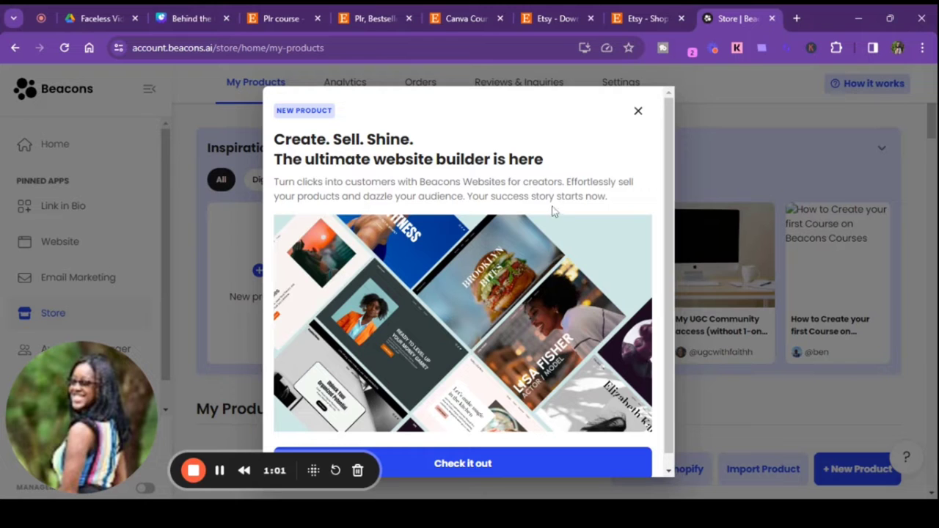
- Scroll down the Store's My Products page beneath the website builder announcement
{"action": "scroll", "coordinate": [558, 219], "scroll_direction": "down", "scroll_amount": 1}
- Go from the announcement to the 'Website builder made for creators' page and scroll through it
{"action": "left_click", "coordinate": [495, 455]}
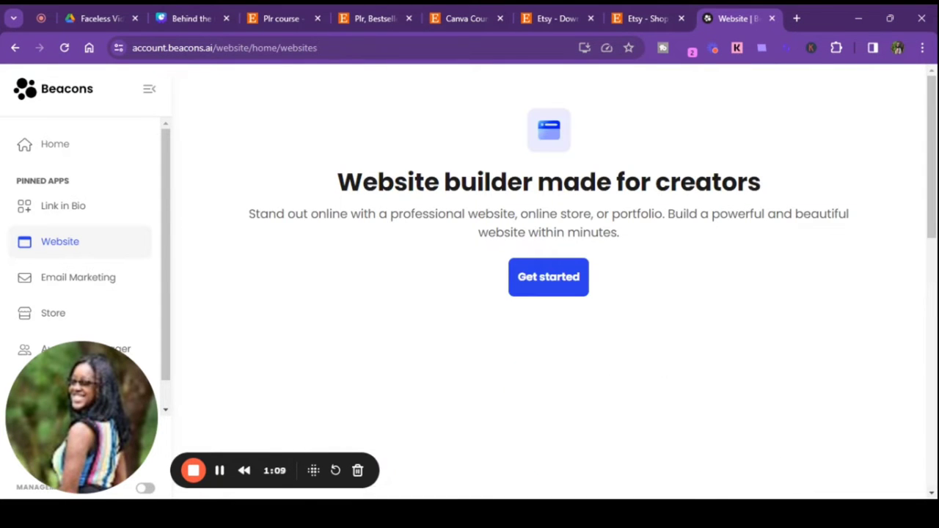
{"action": "scroll", "coordinate": [670, 279], "scroll_direction": "down", "scroll_amount": 2}
{"action": "scroll", "coordinate": [671, 279], "scroll_direction": "down", "scroll_amount": 6}
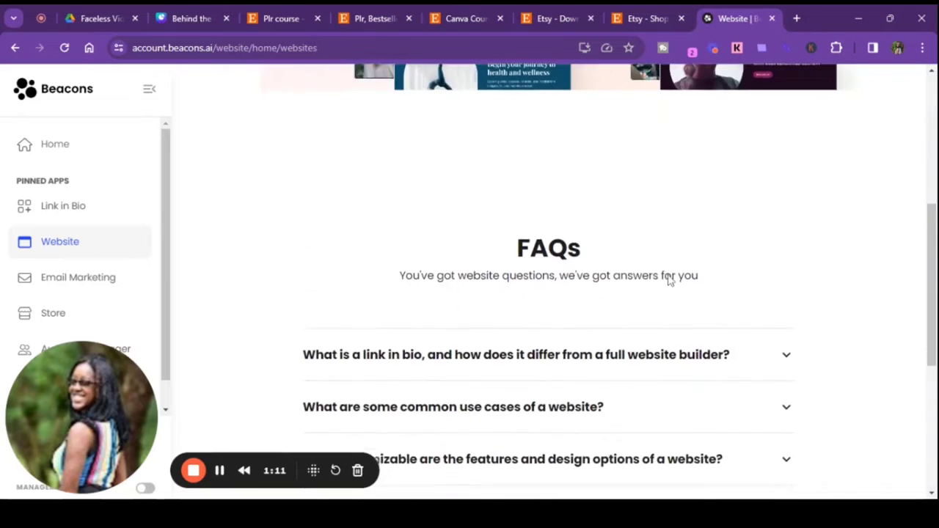
{"action": "scroll", "coordinate": [670, 281], "scroll_direction": "down", "scroll_amount": 2}
{"action": "scroll", "coordinate": [668, 279], "scroll_direction": "up", "scroll_amount": 5}
{"action": "scroll", "coordinate": [668, 274], "scroll_direction": "up", "scroll_amount": 4}
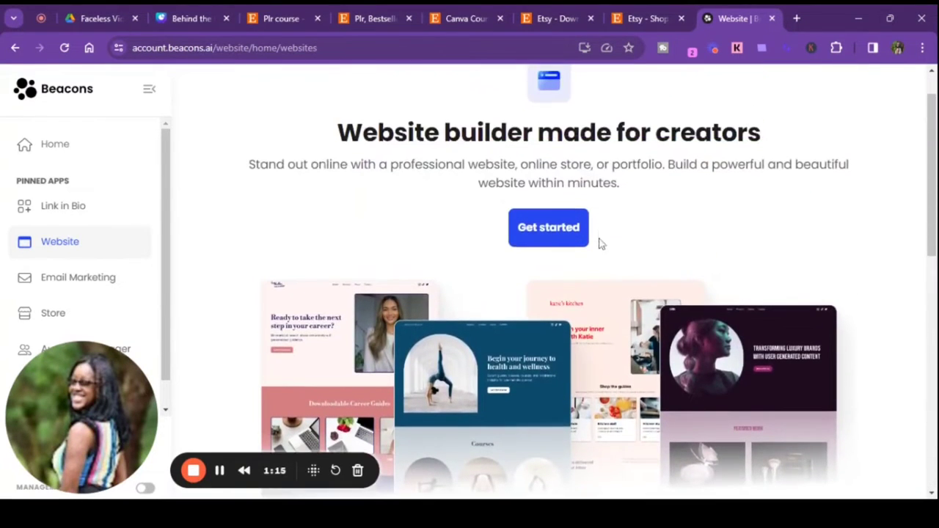
- Start a new website and browse the template gallery, from Start from scratch to Digital Marketing
{"action": "left_click", "coordinate": [553, 233]}
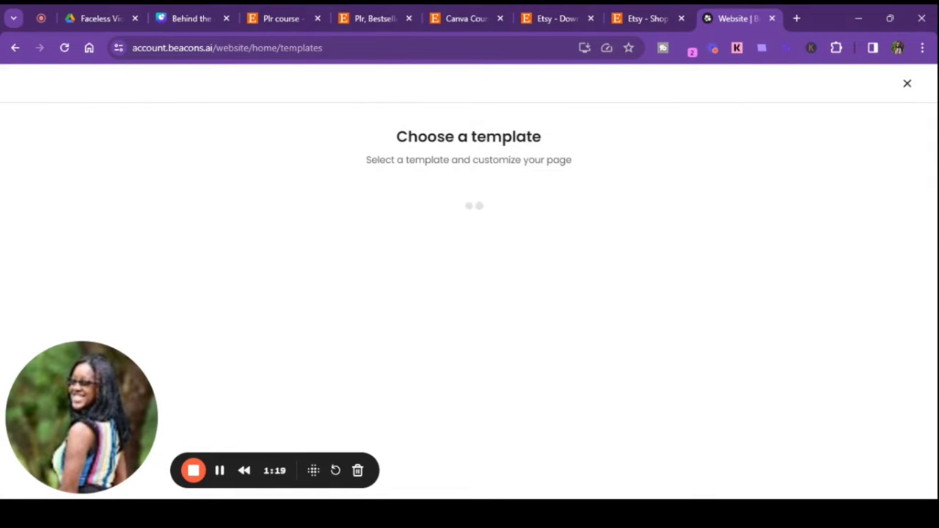
{"action": "scroll", "coordinate": [828, 238], "scroll_direction": "down", "scroll_amount": 1}
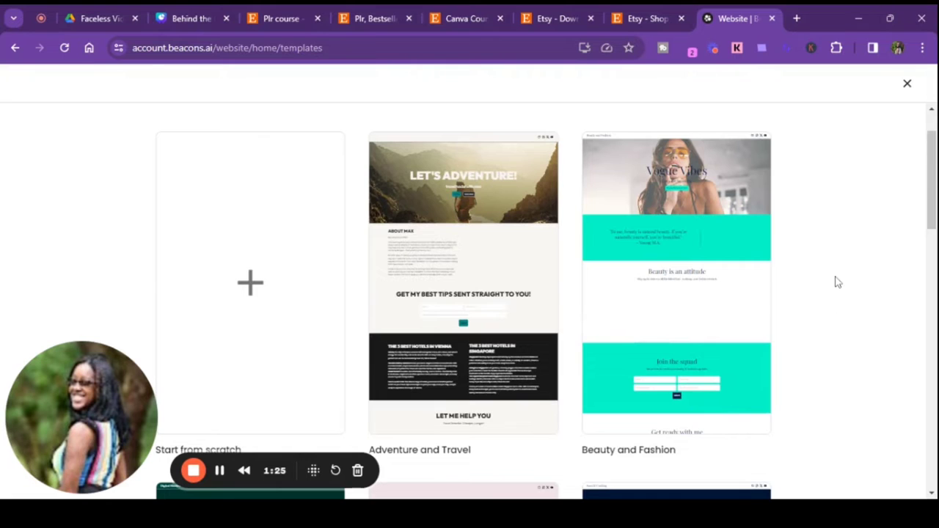
{"action": "scroll", "coordinate": [838, 282], "scroll_direction": "down", "scroll_amount": 4}
{"action": "scroll", "coordinate": [838, 281], "scroll_direction": "down", "scroll_amount": 1}
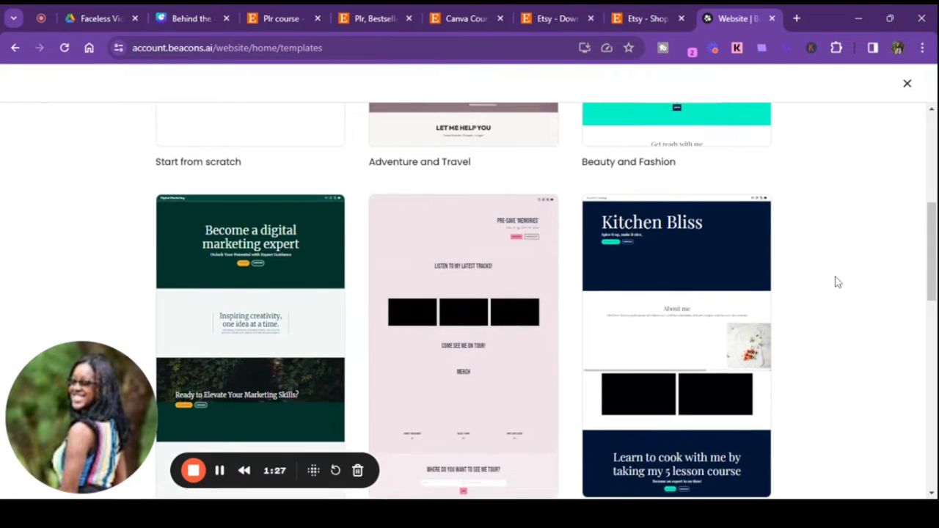
{"action": "scroll", "coordinate": [838, 281], "scroll_direction": "down", "scroll_amount": 1}
{"action": "scroll", "coordinate": [838, 282], "scroll_direction": "down", "scroll_amount": 1}
{"action": "scroll", "coordinate": [838, 282], "scroll_direction": "down", "scroll_amount": 5}
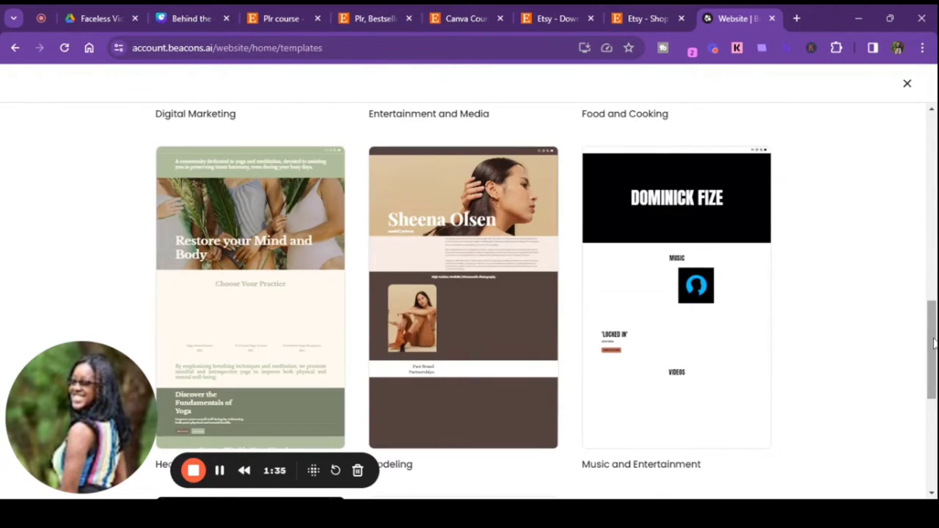
{"action": "scroll", "coordinate": [932, 345], "scroll_direction": "down", "scroll_amount": 1}
{"action": "scroll", "coordinate": [932, 344], "scroll_direction": "down", "scroll_amount": 3}
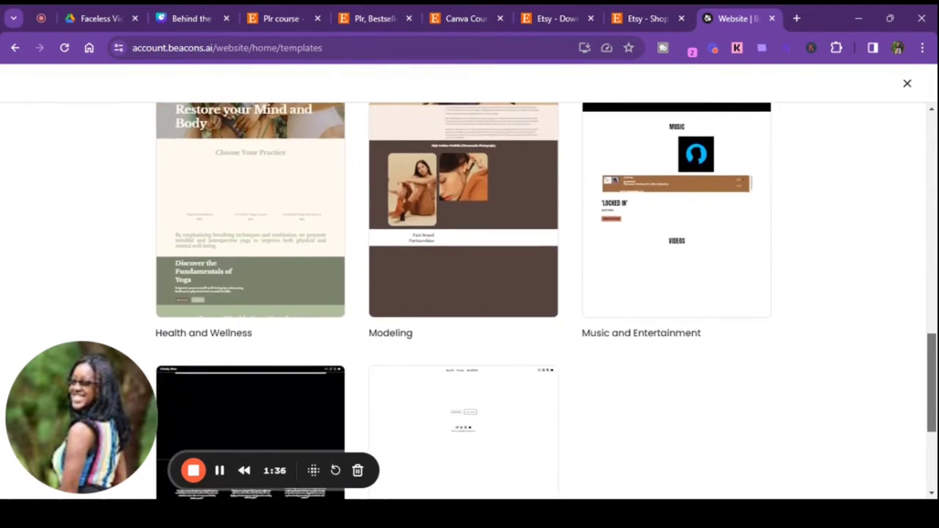
{"action": "scroll", "coordinate": [932, 345], "scroll_direction": "down", "scroll_amount": 1}
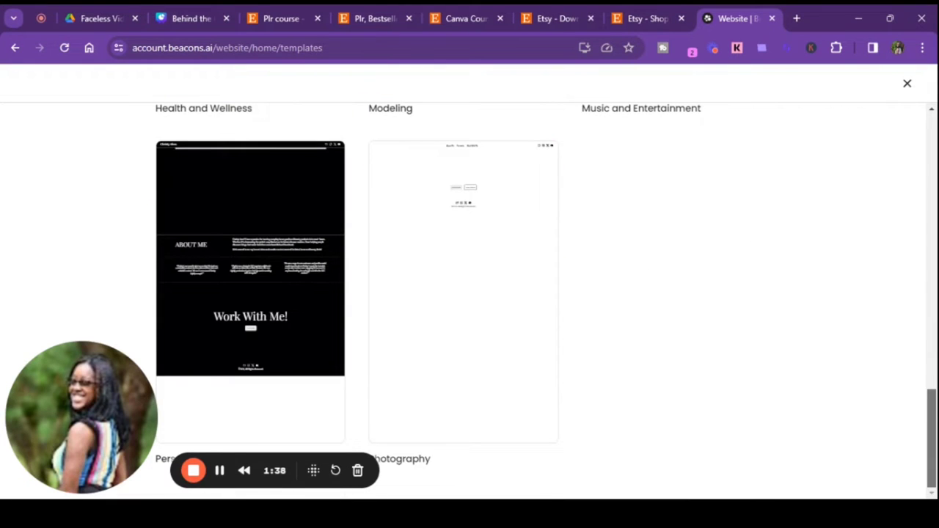
{"action": "scroll", "coordinate": [925, 271], "scroll_direction": "up", "scroll_amount": 2}
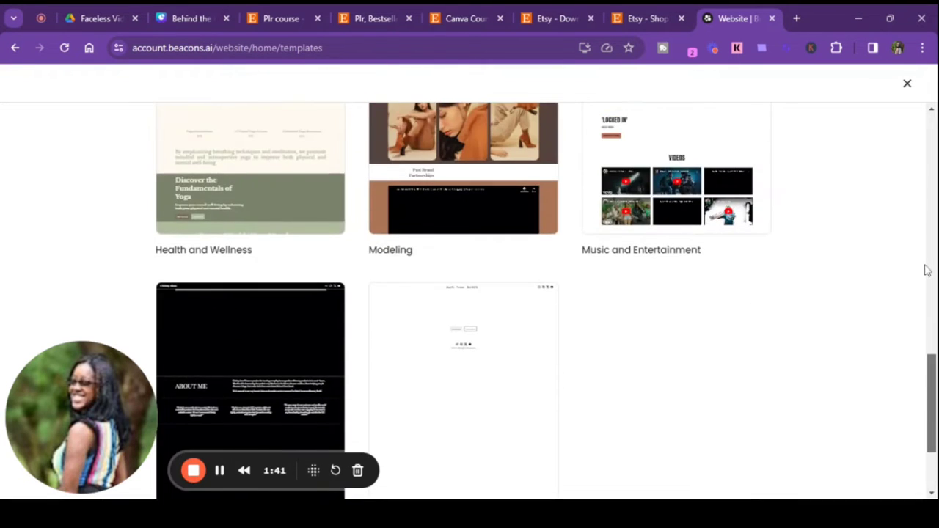
{"action": "scroll", "coordinate": [925, 216], "scroll_direction": "up", "scroll_amount": 1}
{"action": "scroll", "coordinate": [934, 162], "scroll_direction": "up", "scroll_amount": 3}
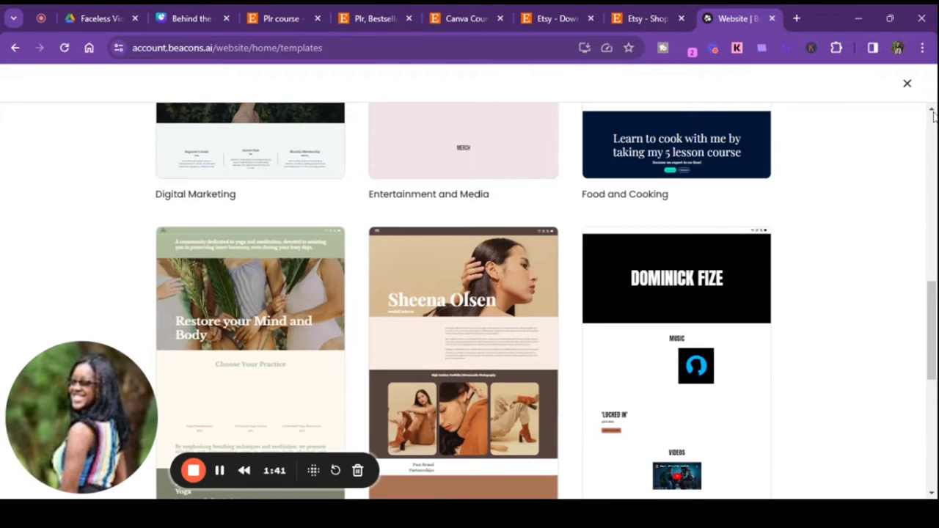
{"action": "scroll", "coordinate": [932, 118], "scroll_direction": "up", "scroll_amount": 5}
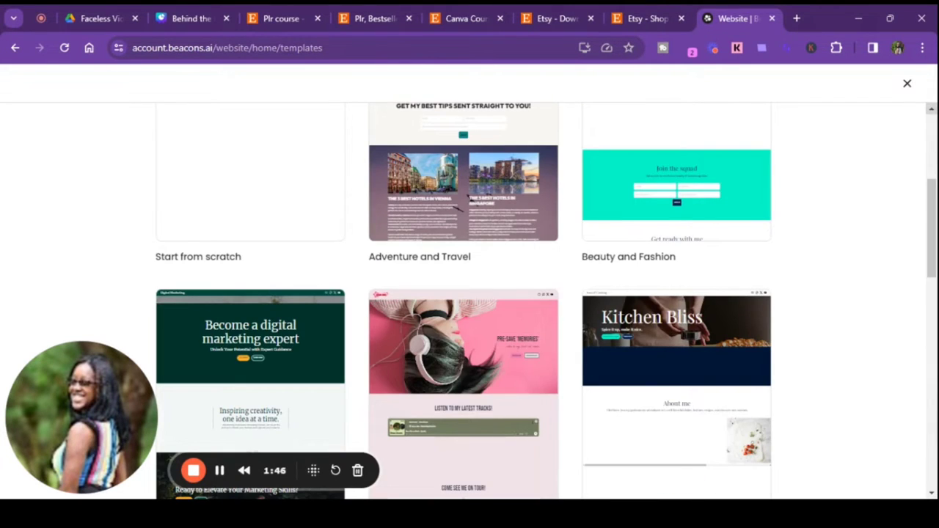
{"action": "scroll", "coordinate": [933, 180], "scroll_direction": "up", "scroll_amount": 1}
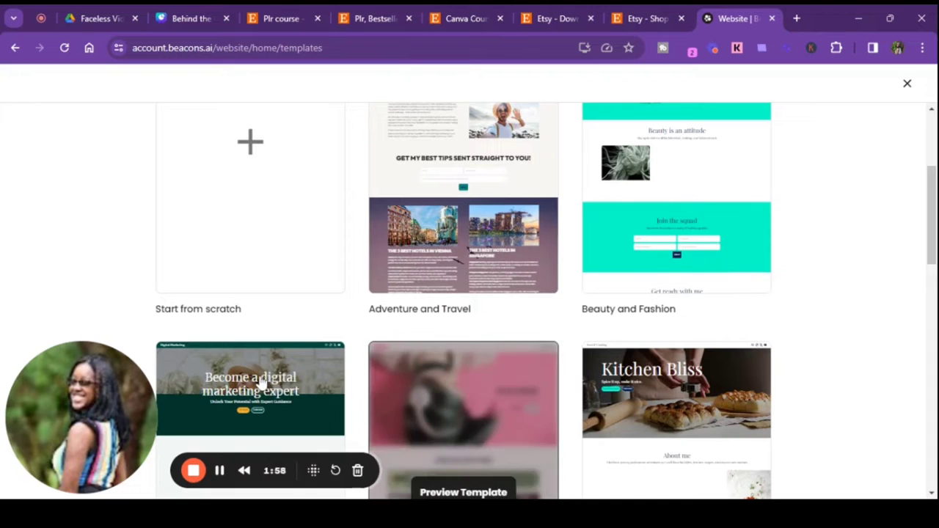
- Preview the Digital Marketing template and create a new site from it
{"action": "left_click", "coordinate": [250, 381]}
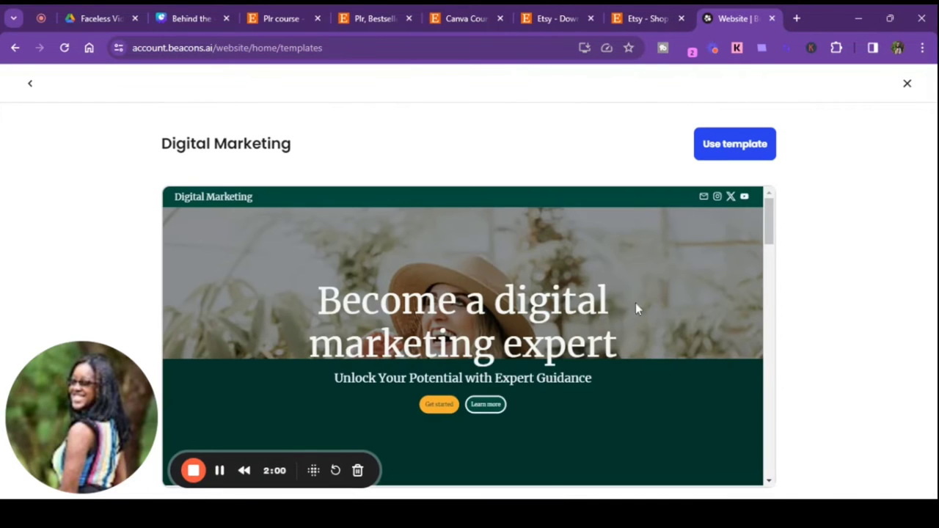
{"action": "scroll", "coordinate": [734, 271], "scroll_direction": "down", "scroll_amount": 2}
{"action": "scroll", "coordinate": [736, 274], "scroll_direction": "down", "scroll_amount": 6}
{"action": "scroll", "coordinate": [736, 275], "scroll_direction": "down", "scroll_amount": 8}
{"action": "left_click", "coordinate": [756, 158]}
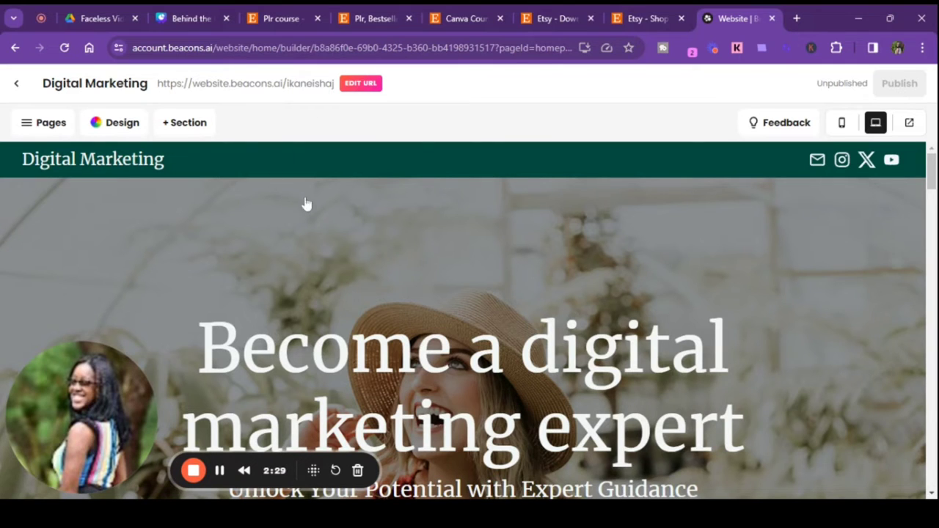
- Review the site's Pages list and the Design panel's Typography and Buttons settings, then close it
{"action": "left_click", "coordinate": [26, 126]}
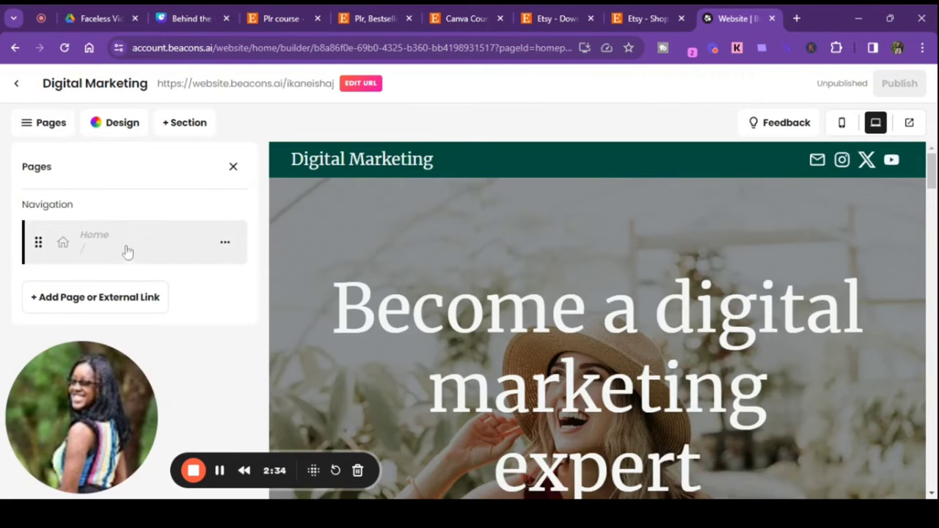
{"action": "left_click", "coordinate": [138, 127]}
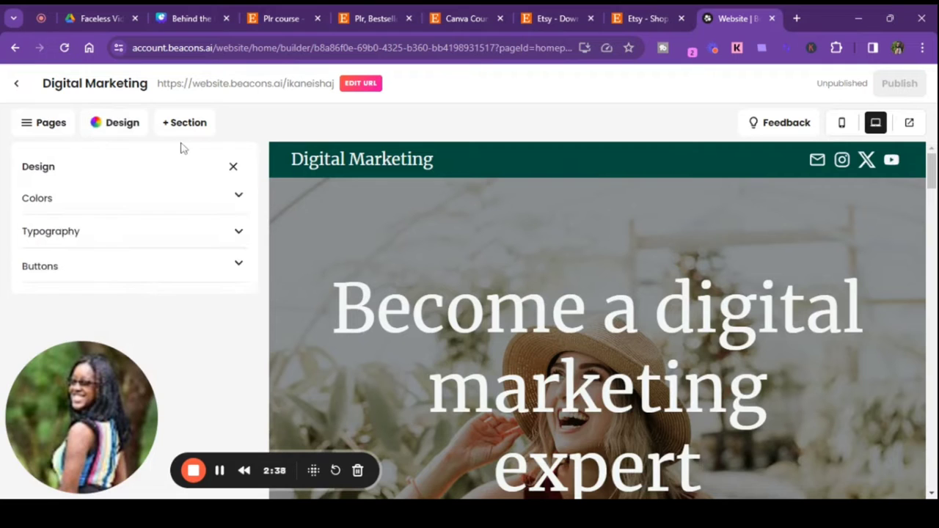
{"action": "left_click", "coordinate": [235, 234]}
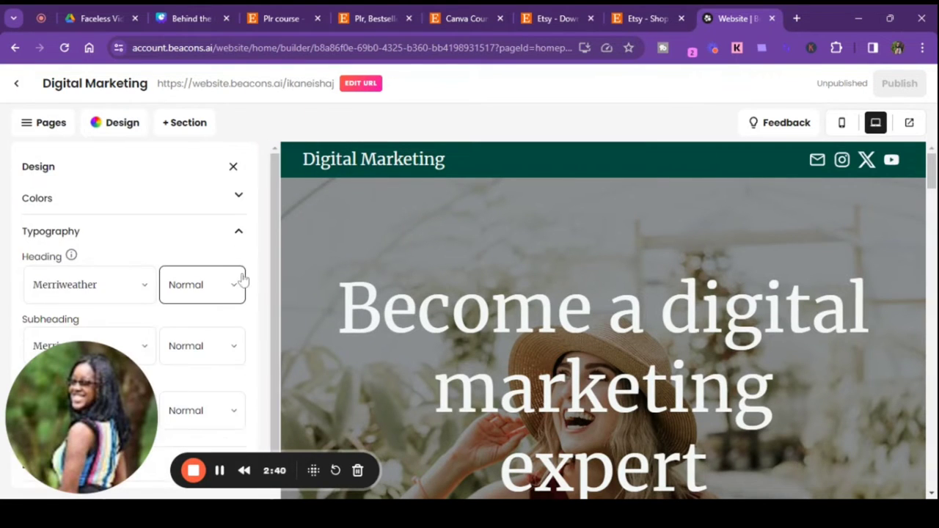
{"action": "left_click", "coordinate": [238, 230]}
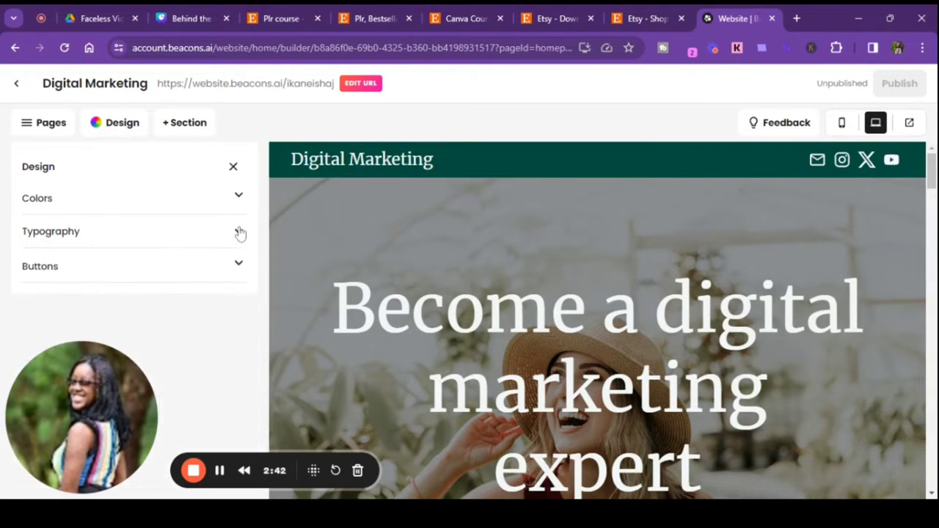
{"action": "left_click", "coordinate": [239, 266]}
{"action": "left_click", "coordinate": [241, 267]}
{"action": "left_click", "coordinate": [233, 168]}
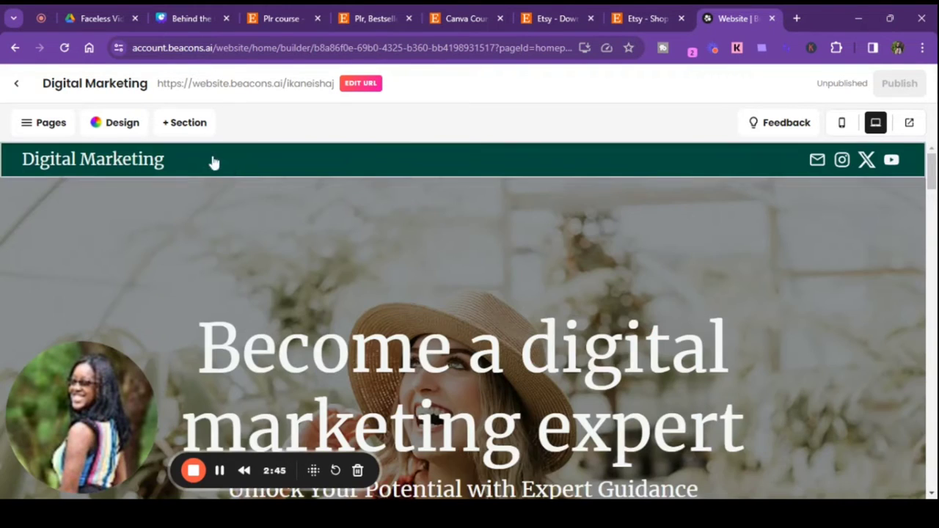
- Add a Store section to the page and close its settings panel
{"action": "left_click", "coordinate": [185, 125]}
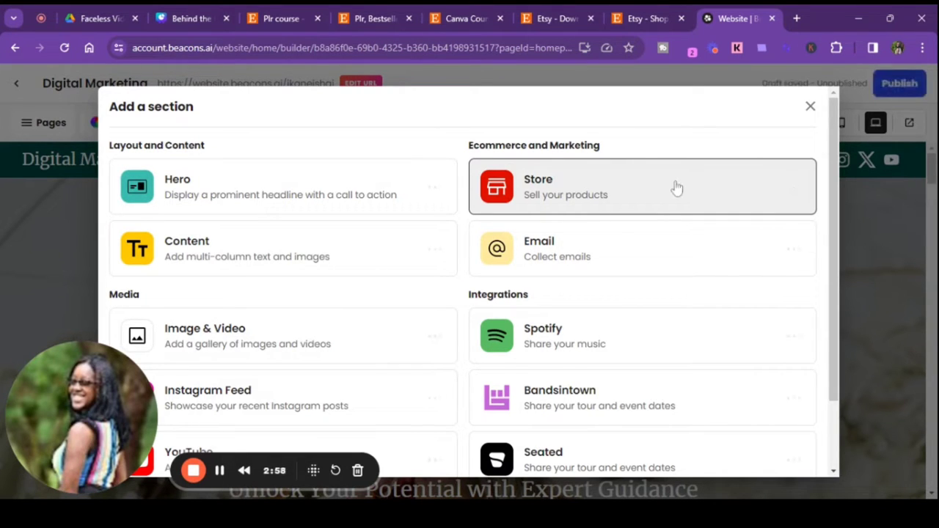
{"action": "scroll", "coordinate": [709, 202], "scroll_direction": "down", "scroll_amount": 1}
{"action": "left_click", "coordinate": [708, 202]}
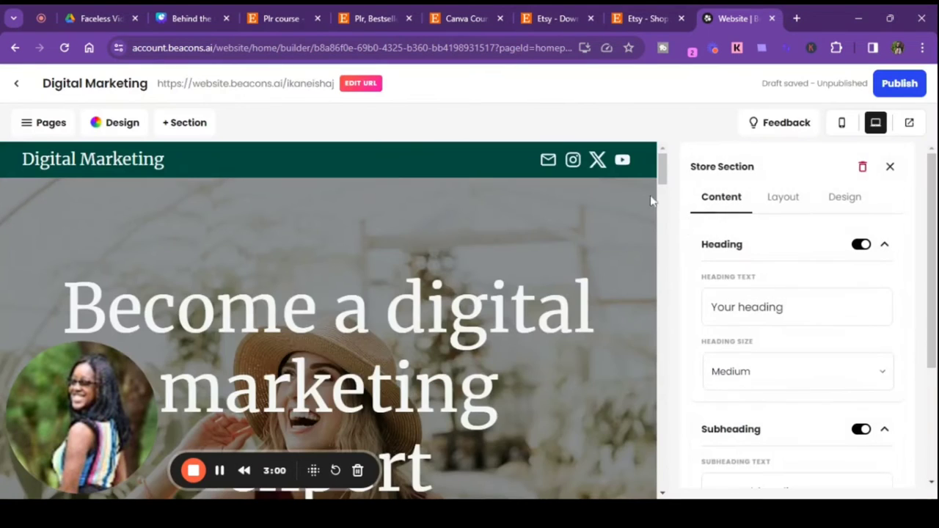
{"action": "left_click", "coordinate": [890, 170]}
- Browse the section types list again and close it without adding anything
{"action": "left_click", "coordinate": [201, 125]}
{"action": "scroll", "coordinate": [697, 292], "scroll_direction": "down", "scroll_amount": 2}
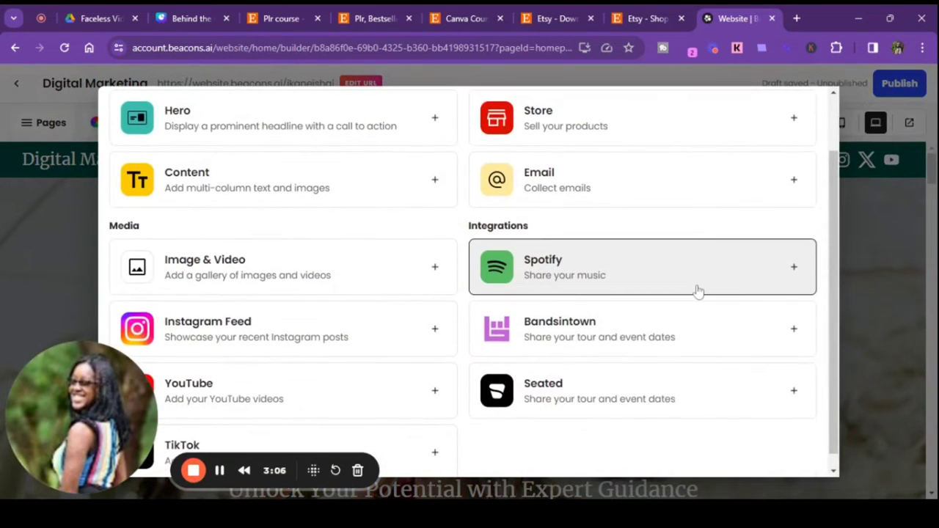
{"action": "scroll", "coordinate": [698, 292], "scroll_direction": "down", "scroll_amount": 1}
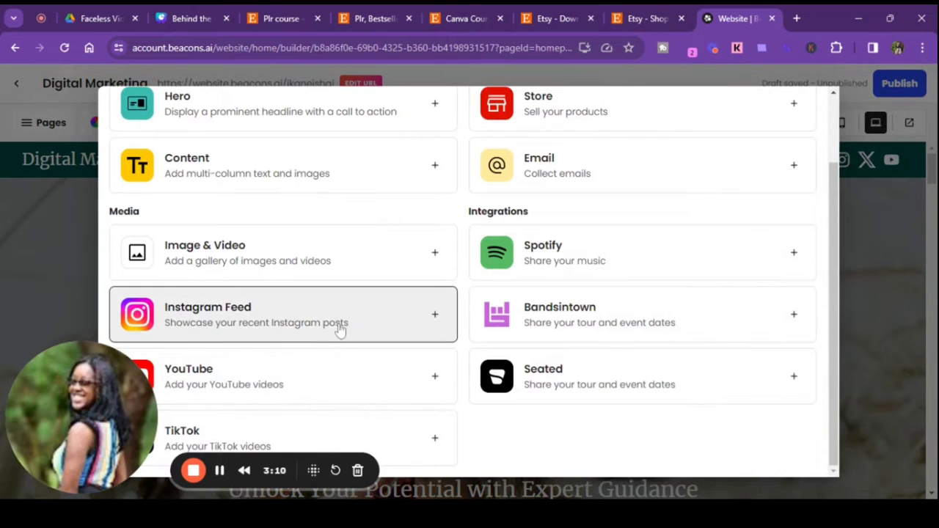
{"action": "scroll", "coordinate": [378, 249], "scroll_direction": "up", "scroll_amount": 3}
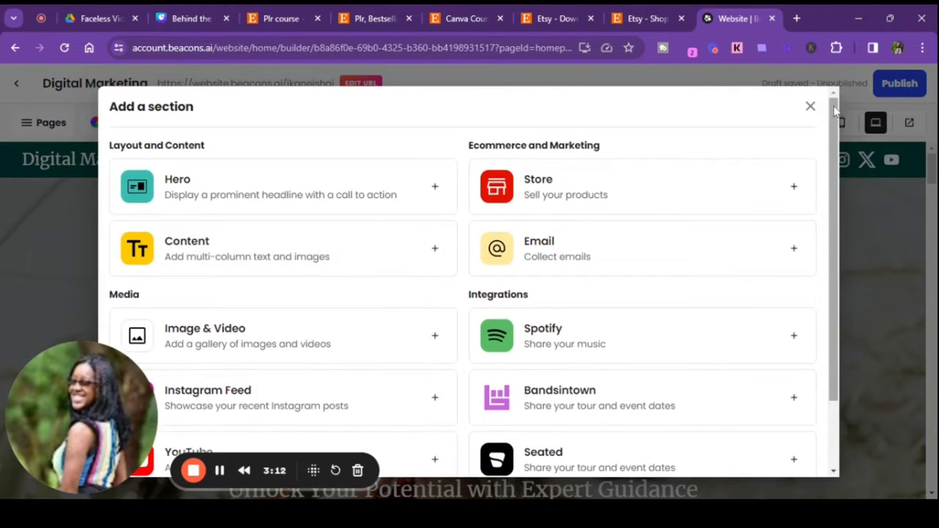
{"action": "left_click", "coordinate": [810, 108]}
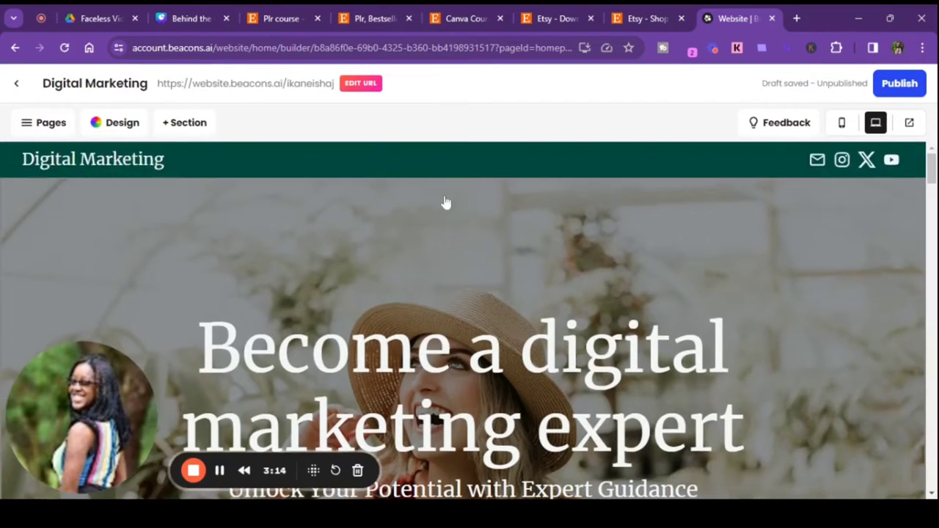
- Open the menu bar settings and look at the logo text and social icons options
{"action": "left_click", "coordinate": [312, 174]}
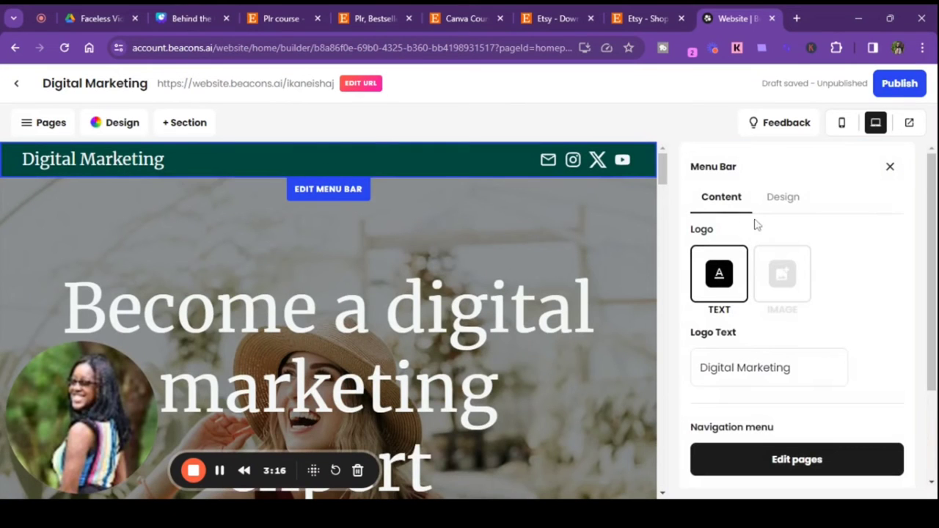
{"action": "left_click_drag", "start_coordinate": [794, 368], "coordinate": [699, 367]}
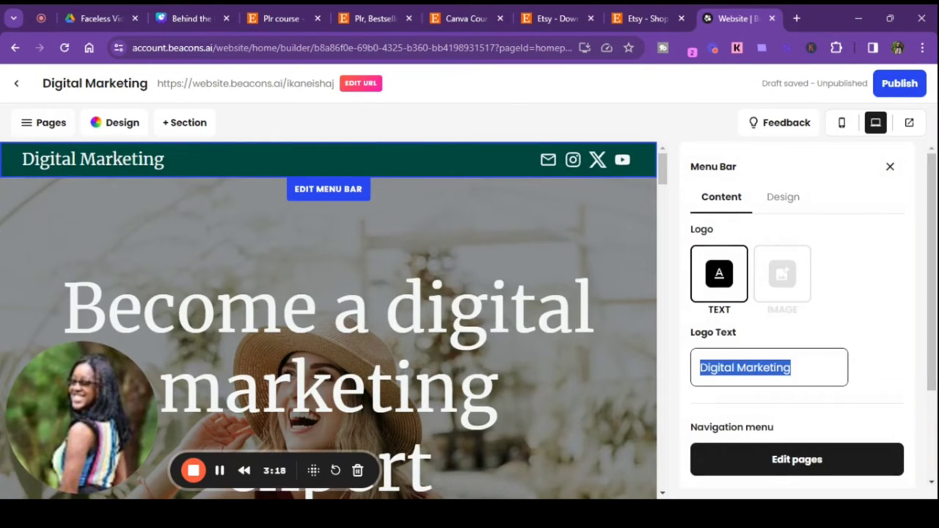
{"action": "scroll", "coordinate": [811, 307], "scroll_direction": "down", "scroll_amount": 2}
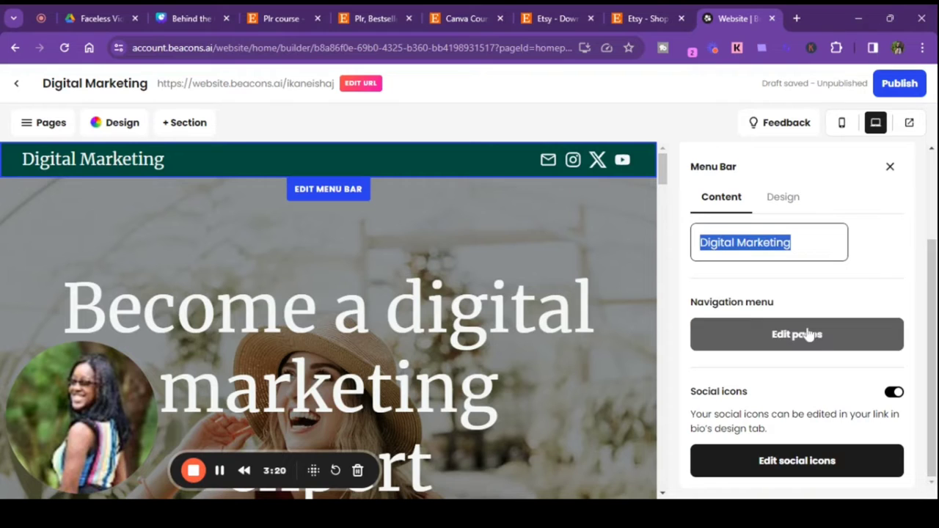
{"action": "left_click", "coordinate": [783, 460]}
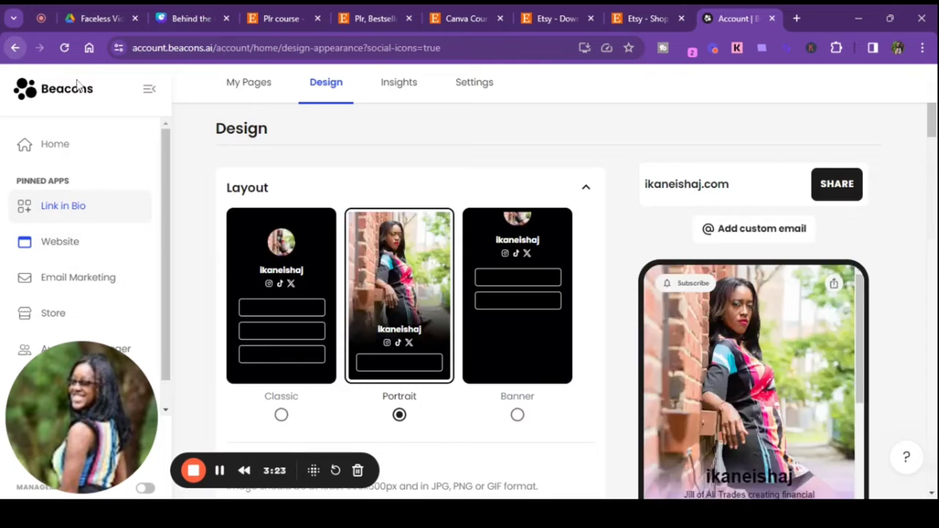
{"action": "left_click", "coordinate": [15, 48]}
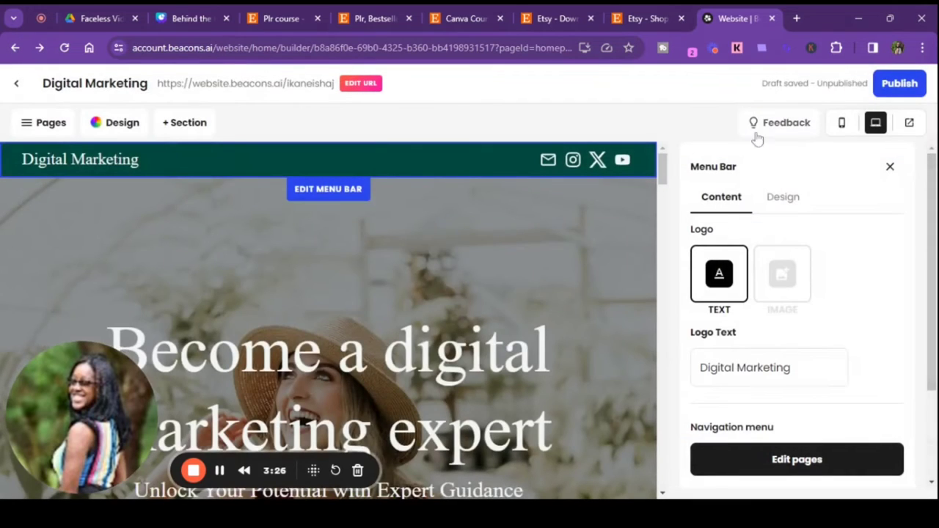
- Check the menu bar's colour variations, keeping Tropical Green [B]
{"action": "scroll", "coordinate": [797, 293], "scroll_direction": "down", "scroll_amount": 2}
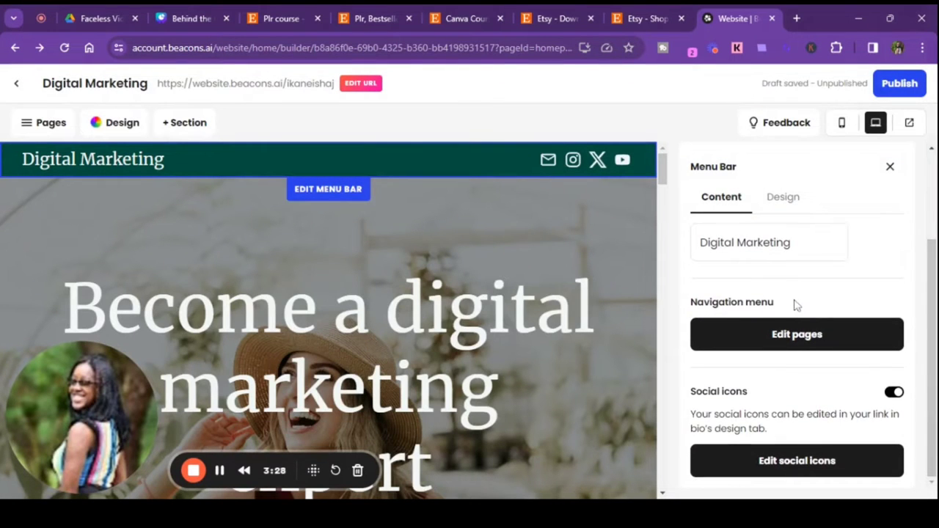
{"action": "scroll", "coordinate": [796, 301], "scroll_direction": "up", "scroll_amount": 2}
{"action": "left_click", "coordinate": [783, 199]}
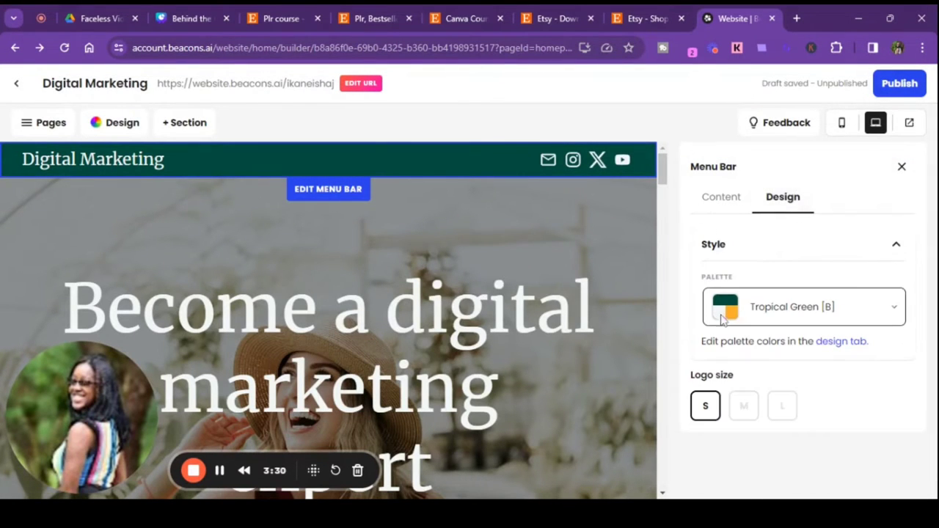
{"action": "left_click", "coordinate": [894, 316]}
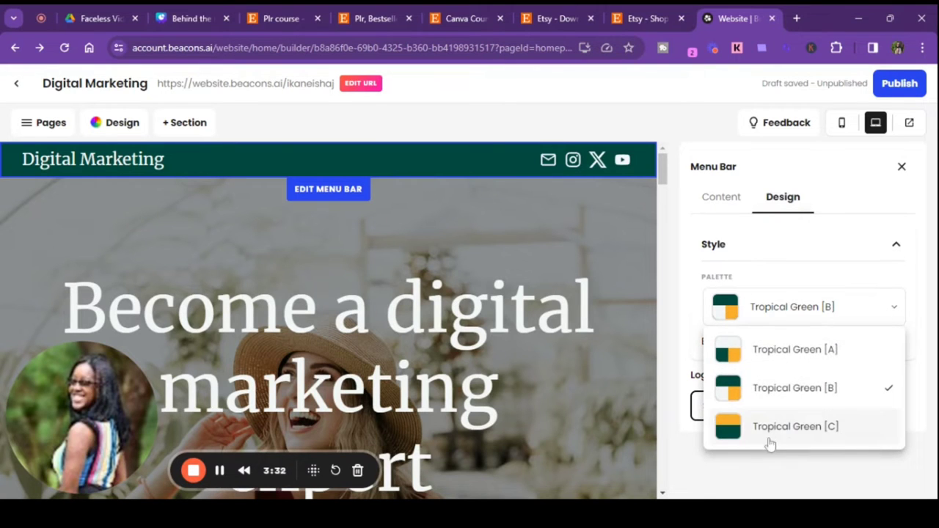
{"action": "left_click", "coordinate": [789, 250]}
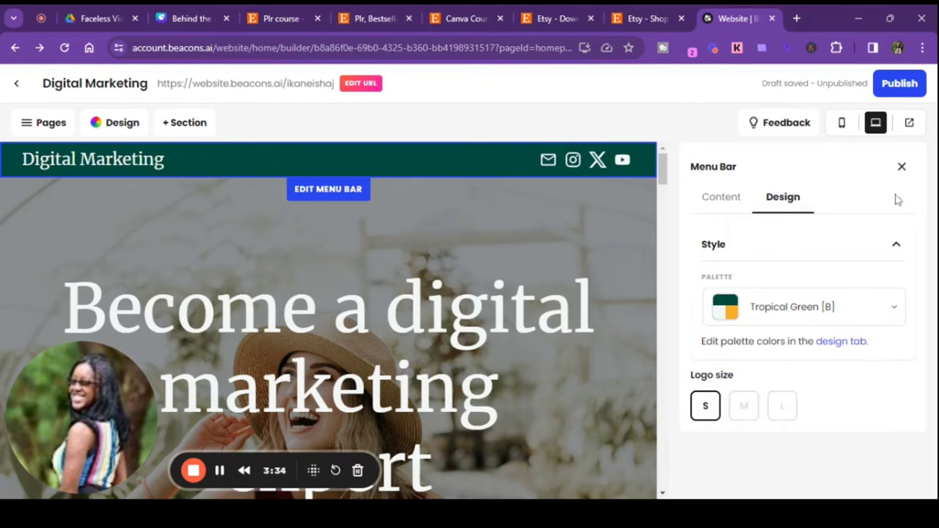
{"action": "left_click", "coordinate": [901, 168]}
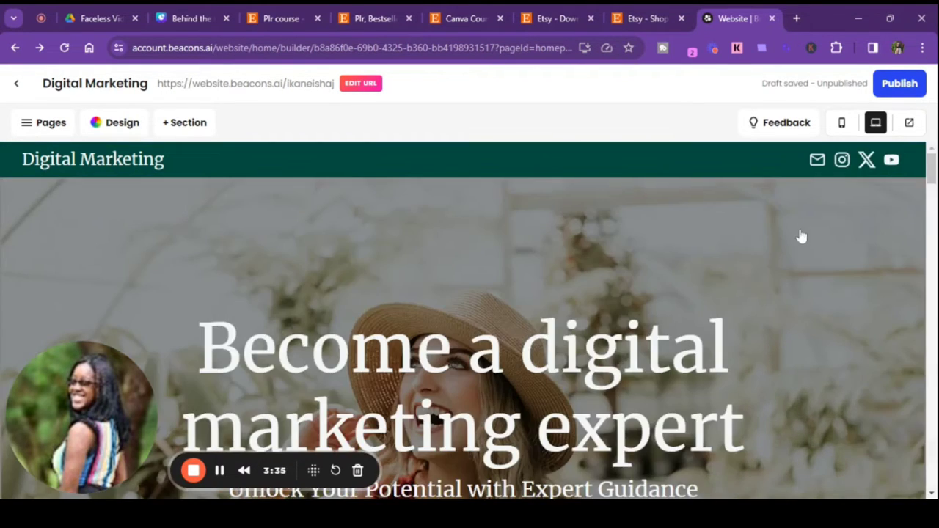
- Replace the 'Digital Marketing' logo text with the creator's name and close the menu bar settings
{"action": "left_click", "coordinate": [560, 167]}
{"action": "left_click_drag", "start_coordinate": [791, 367], "coordinate": [650, 364]}
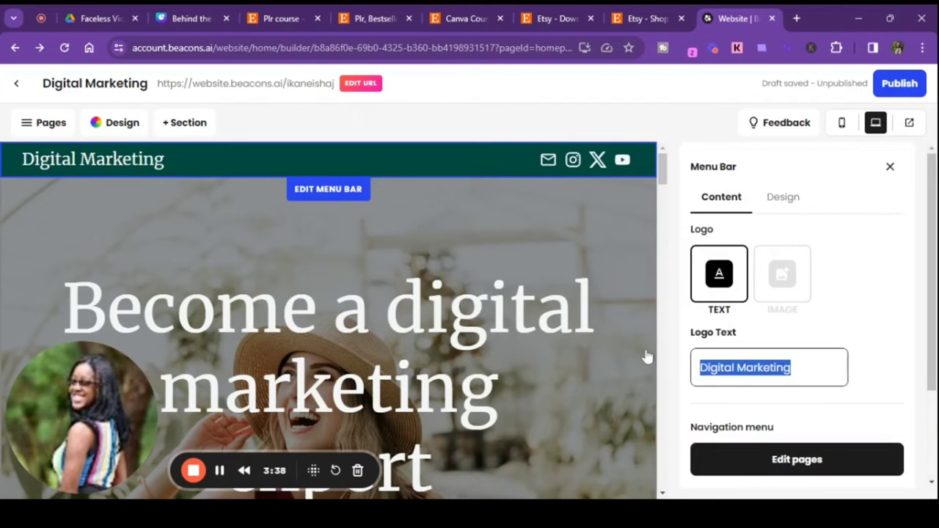
{"action": "type", "text": "Ikaneisha Je"}
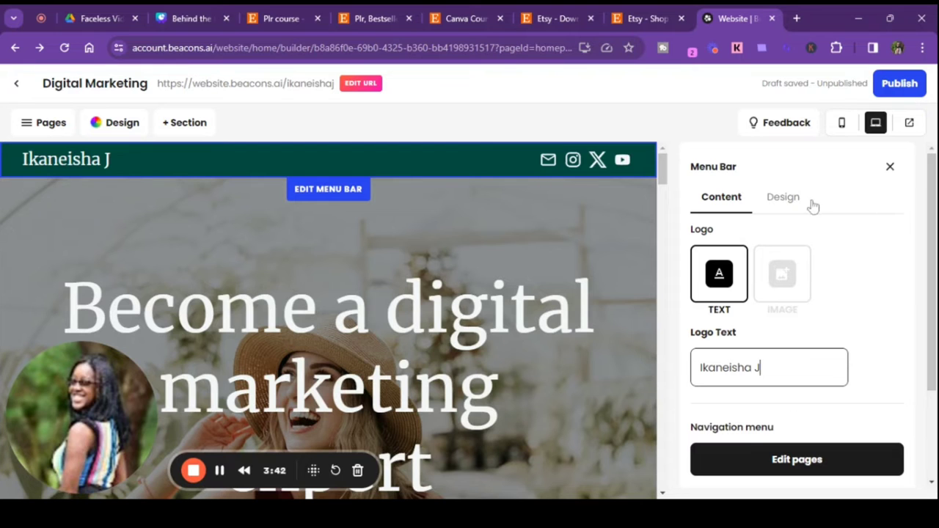
{"action": "left_click", "coordinate": [892, 168]}
{"action": "left_click", "coordinate": [893, 169]}
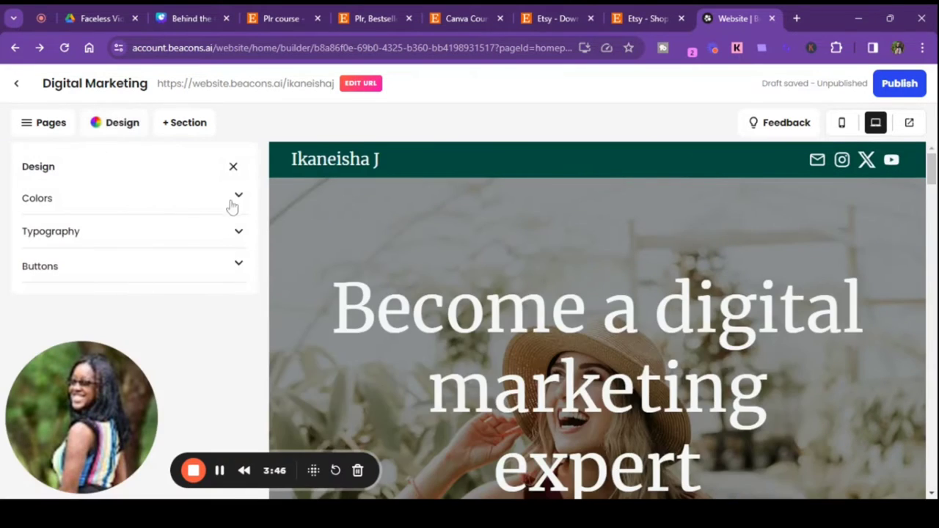
- Expand the site's Colors settings in the Design panel and review them
{"action": "left_click", "coordinate": [233, 206]}
{"action": "scroll", "coordinate": [169, 264], "scroll_direction": "down", "scroll_amount": 1}
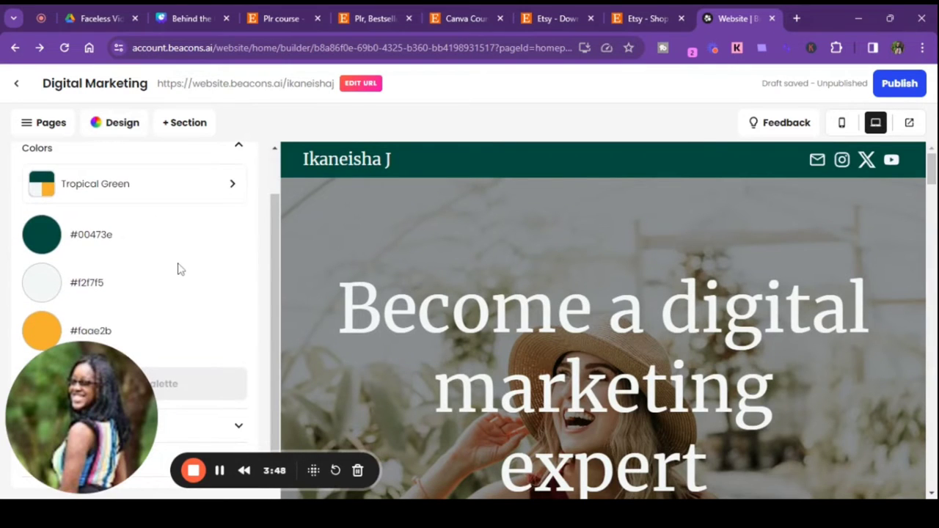
{"action": "scroll", "coordinate": [178, 269], "scroll_direction": "up", "scroll_amount": 1}
{"action": "scroll", "coordinate": [146, 345], "scroll_direction": "down", "scroll_amount": 1}
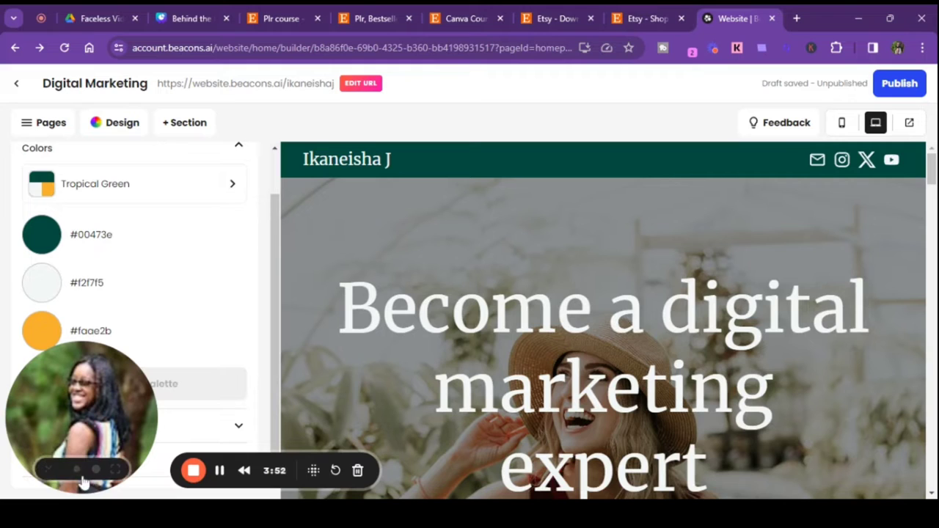
{"action": "left_click", "coordinate": [48, 470]}
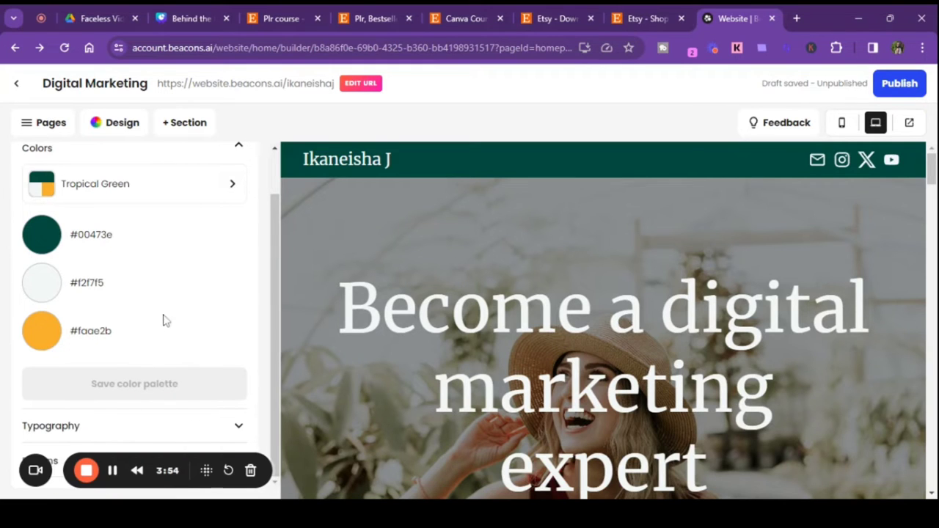
{"action": "scroll", "coordinate": [163, 331], "scroll_direction": "up", "scroll_amount": 2}
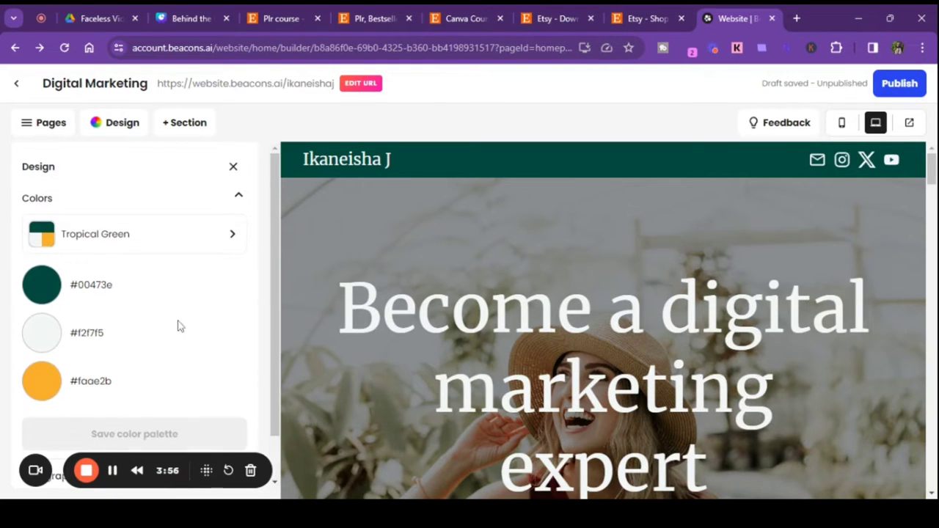
- Apply the Link in Bio palette (#DFC0FF, #FFFFFF, #000000) and return to the design overview
{"action": "left_click", "coordinate": [232, 236]}
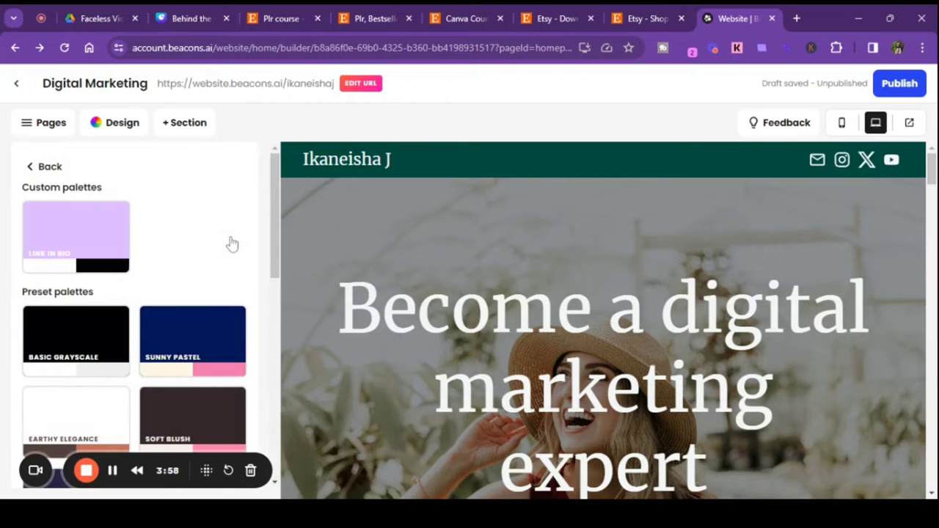
{"action": "left_click", "coordinate": [74, 240]}
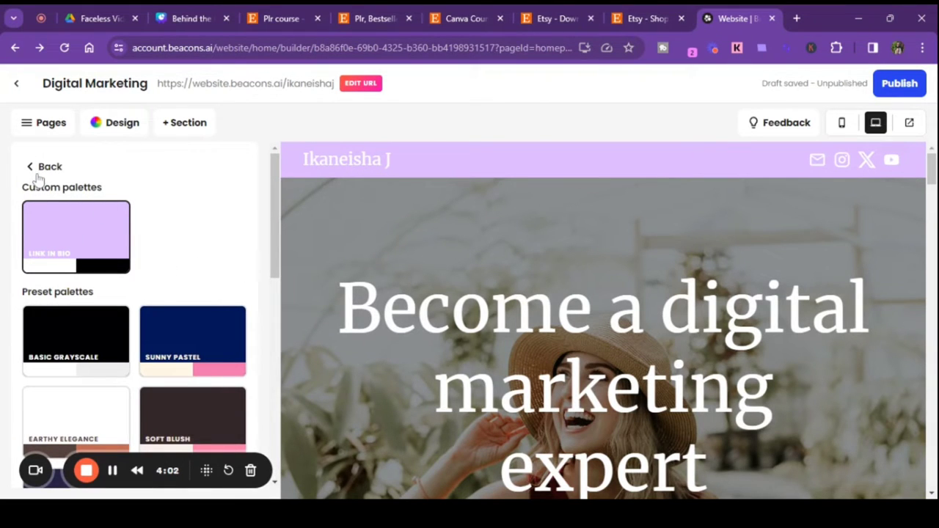
{"action": "scroll", "coordinate": [146, 260], "scroll_direction": "down", "scroll_amount": 8}
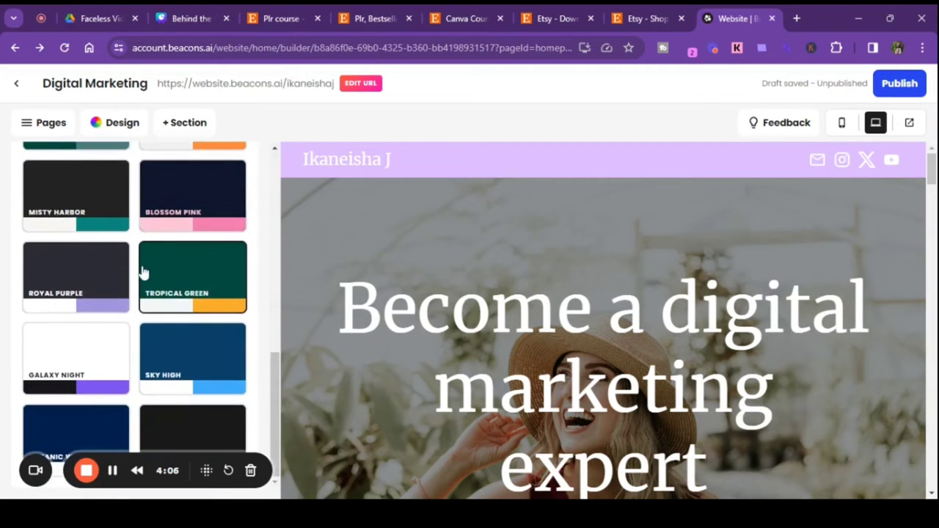
{"action": "scroll", "coordinate": [110, 257], "scroll_direction": "up", "scroll_amount": 8}
{"action": "left_click", "coordinate": [31, 171]}
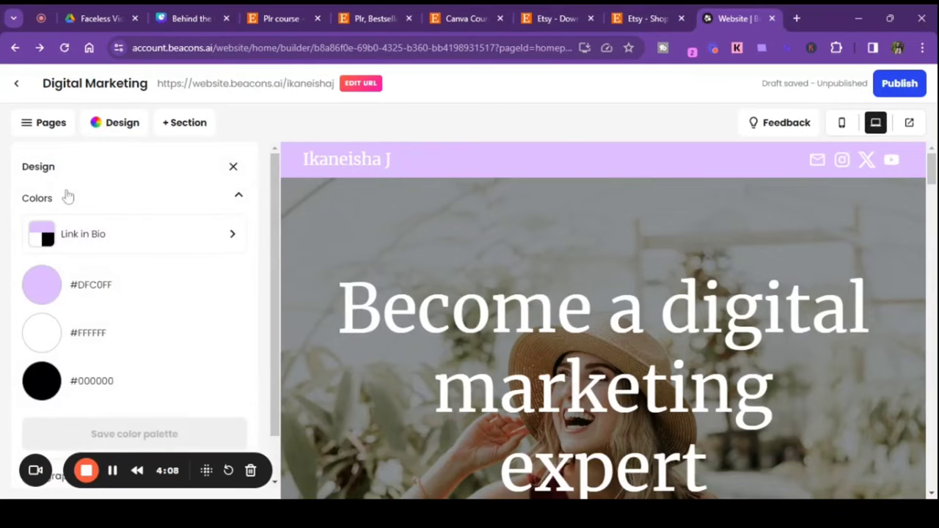
{"action": "scroll", "coordinate": [196, 287], "scroll_direction": "down", "scroll_amount": 1}
{"action": "scroll", "coordinate": [179, 290], "scroll_direction": "up", "scroll_amount": 1}
- Close the design settings and open the 'Ready to Elevate Your Marketing Skills?' hero banner for editing
{"action": "left_click", "coordinate": [234, 166]}
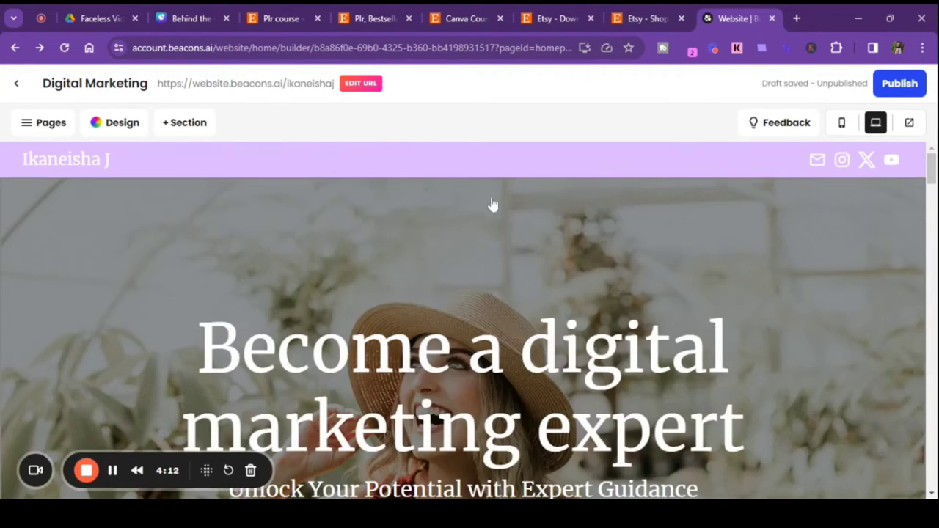
{"action": "scroll", "coordinate": [747, 203], "scroll_direction": "down", "scroll_amount": 4}
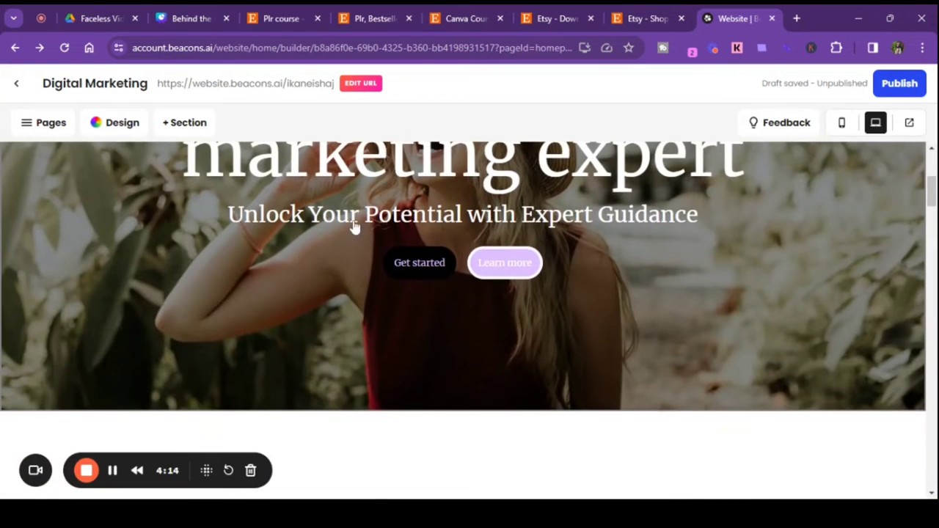
{"action": "scroll", "coordinate": [346, 235], "scroll_direction": "down", "scroll_amount": 5}
{"action": "scroll", "coordinate": [346, 236], "scroll_direction": "down", "scroll_amount": 8}
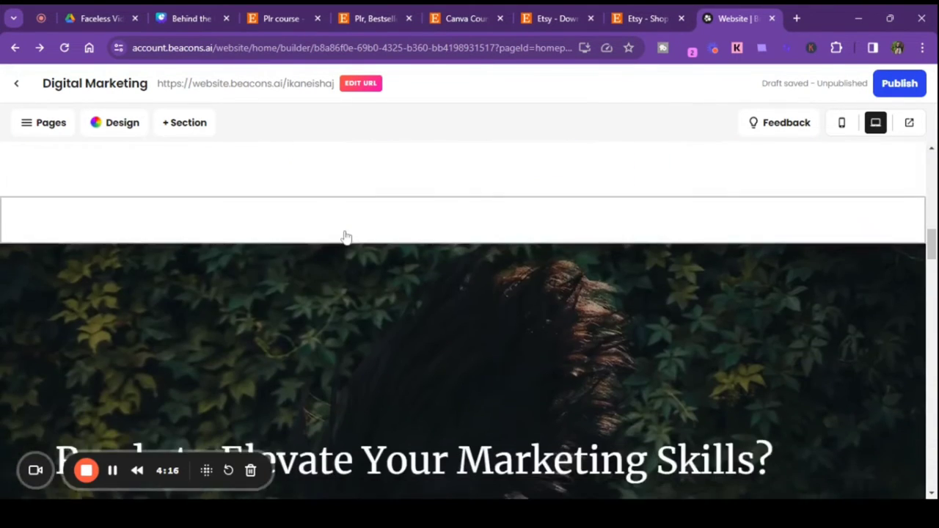
{"action": "scroll", "coordinate": [346, 239], "scroll_direction": "up", "scroll_amount": 1}
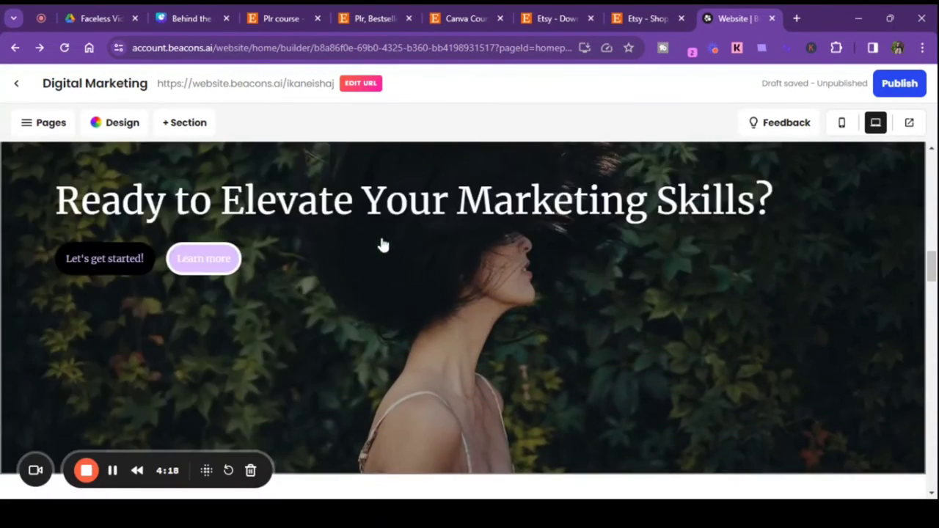
{"action": "left_click", "coordinate": [382, 245]}
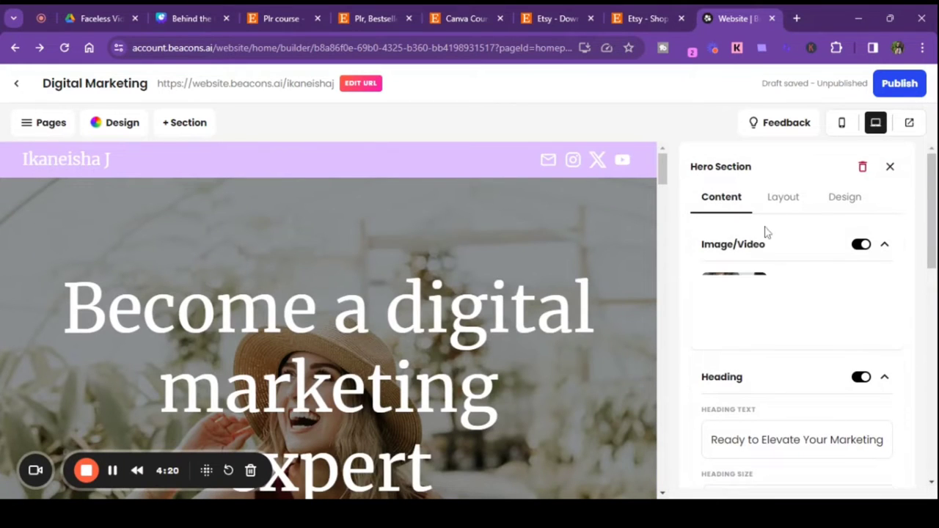
- Review the hero section's layout, alignment and spacing options, then show its content settings
{"action": "scroll", "coordinate": [774, 325], "scroll_direction": "down", "scroll_amount": 2}
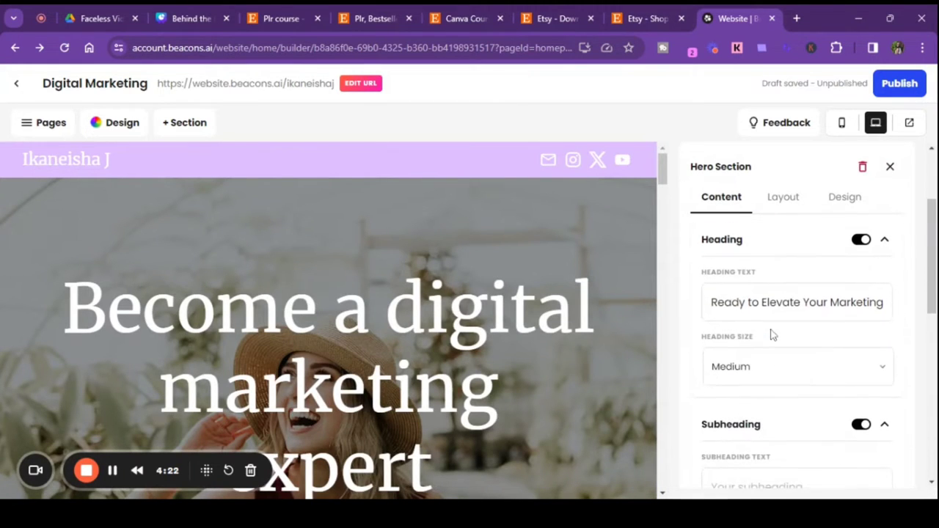
{"action": "scroll", "coordinate": [797, 323], "scroll_direction": "up", "scroll_amount": 1}
{"action": "scroll", "coordinate": [767, 301], "scroll_direction": "down", "scroll_amount": 6}
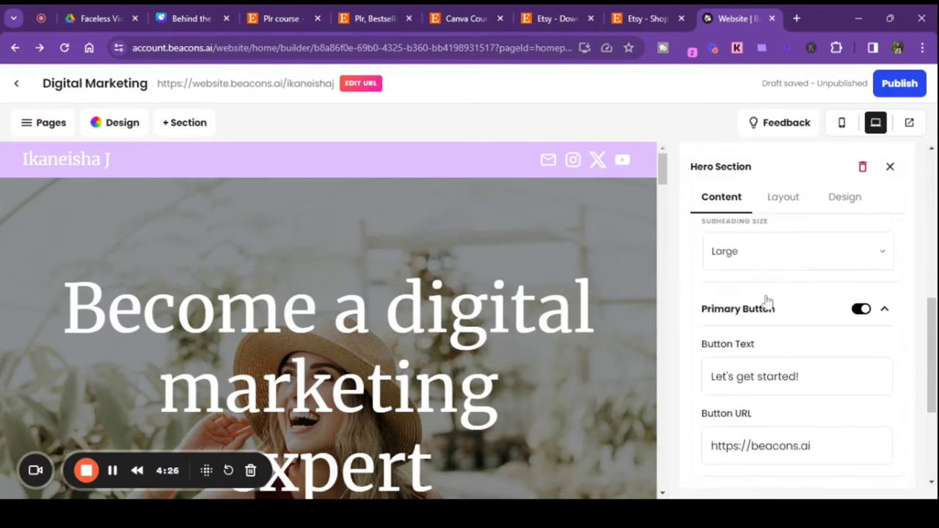
{"action": "scroll", "coordinate": [766, 301], "scroll_direction": "down", "scroll_amount": 3}
{"action": "scroll", "coordinate": [769, 338], "scroll_direction": "up", "scroll_amount": 9}
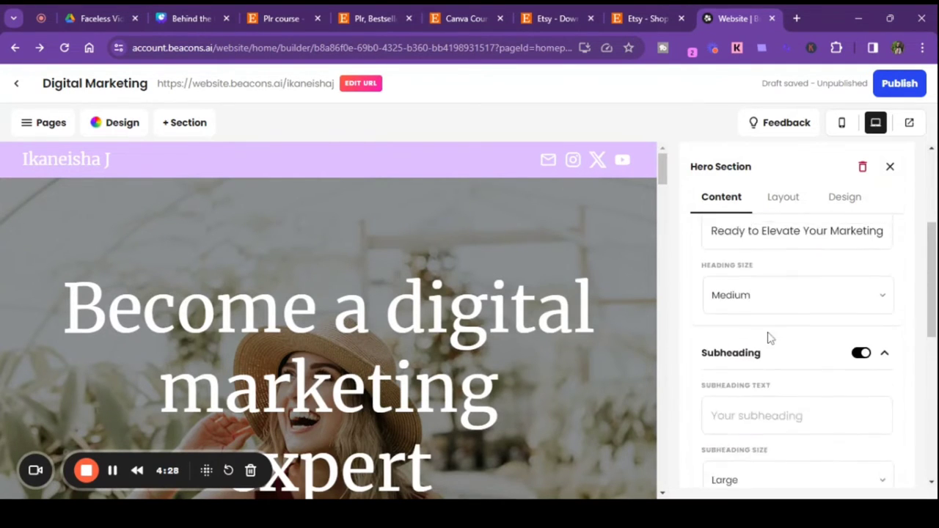
{"action": "left_click", "coordinate": [795, 203]}
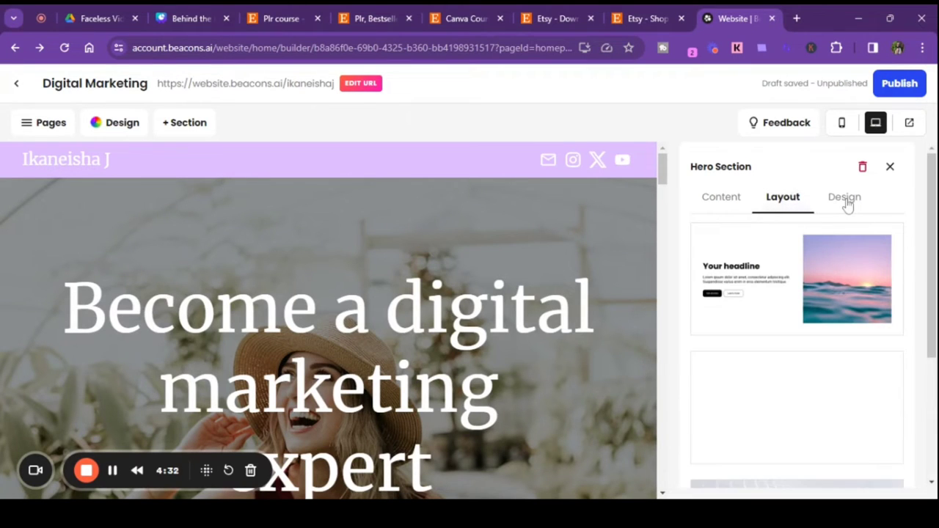
{"action": "scroll", "coordinate": [841, 273], "scroll_direction": "down", "scroll_amount": 5}
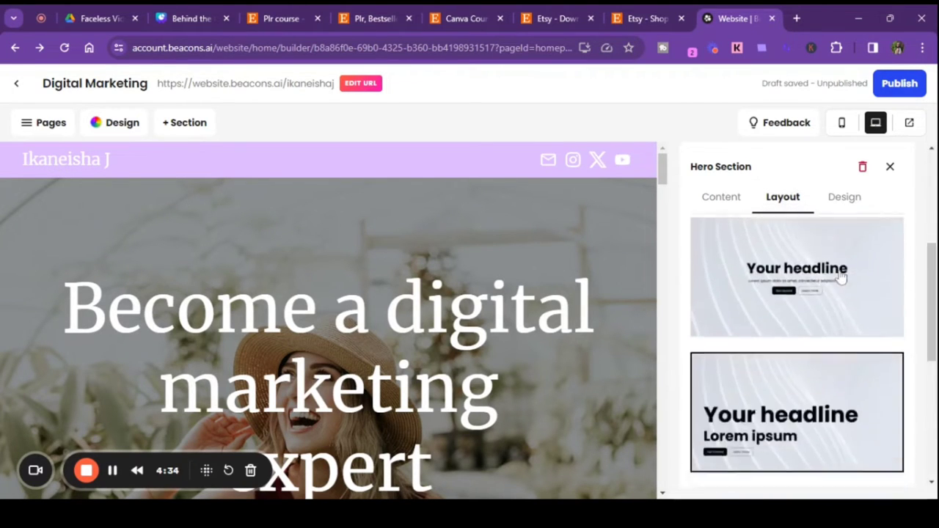
{"action": "scroll", "coordinate": [841, 276], "scroll_direction": "down", "scroll_amount": 3}
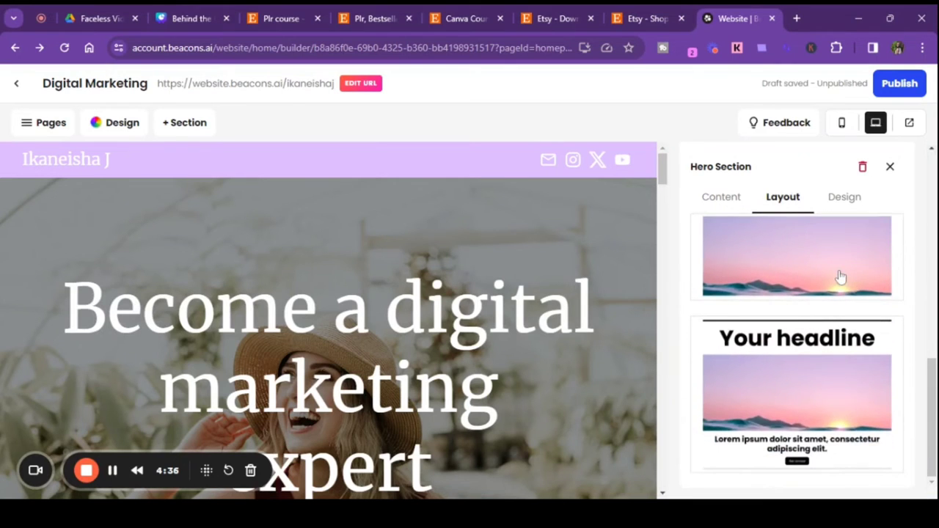
{"action": "left_click", "coordinate": [858, 202]}
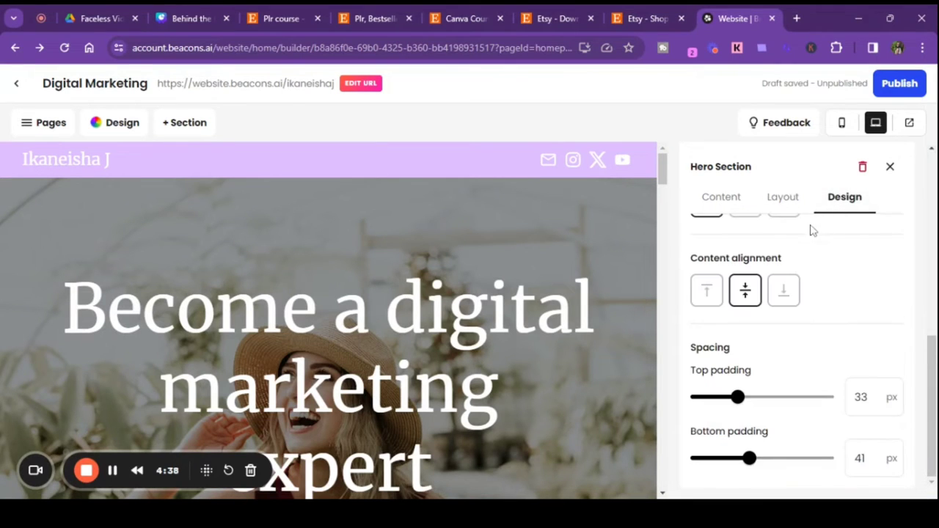
{"action": "scroll", "coordinate": [828, 320], "scroll_direction": "up", "scroll_amount": 8}
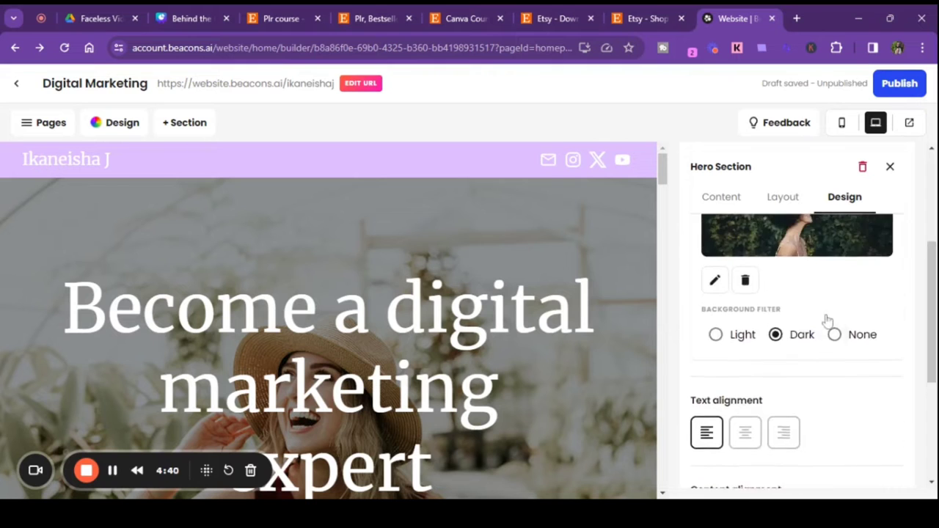
{"action": "left_click", "coordinate": [722, 198]}
- Close the hero settings and open the 'Check out our content' YouTube video section
{"action": "left_click", "coordinate": [890, 168]}
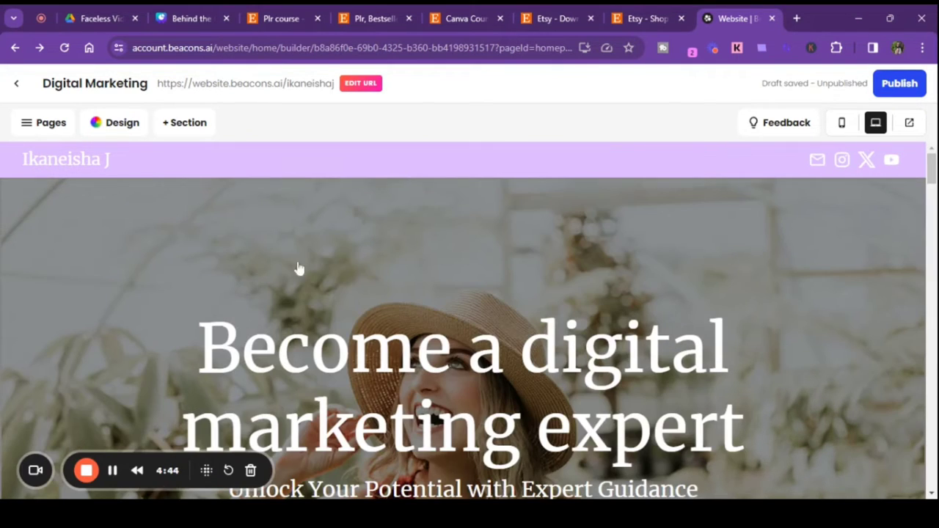
{"action": "scroll", "coordinate": [292, 273], "scroll_direction": "down", "scroll_amount": 10}
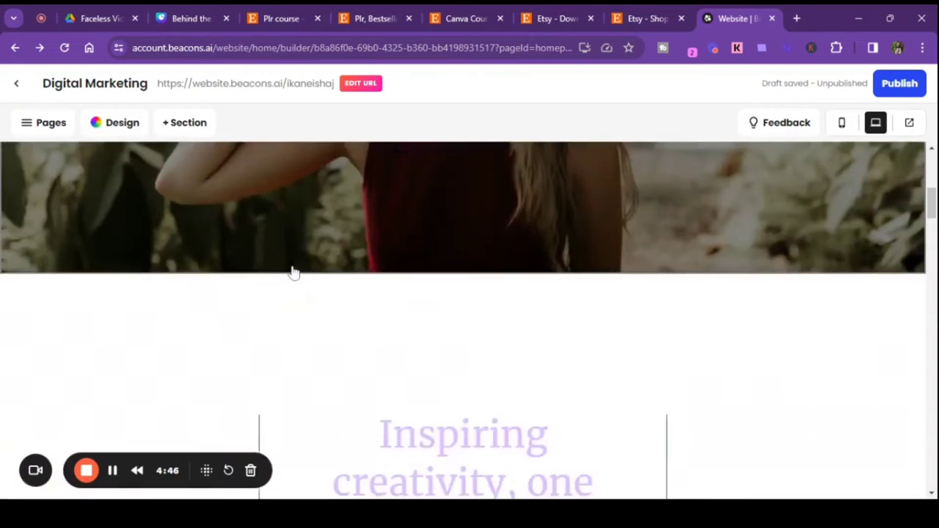
{"action": "scroll", "coordinate": [292, 273], "scroll_direction": "down", "scroll_amount": 10}
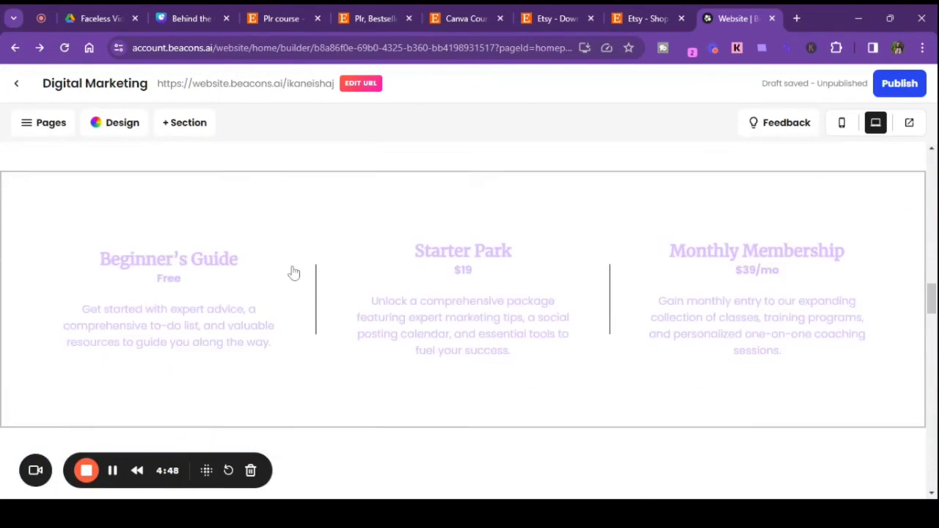
{"action": "scroll", "coordinate": [292, 273], "scroll_direction": "down", "scroll_amount": 8}
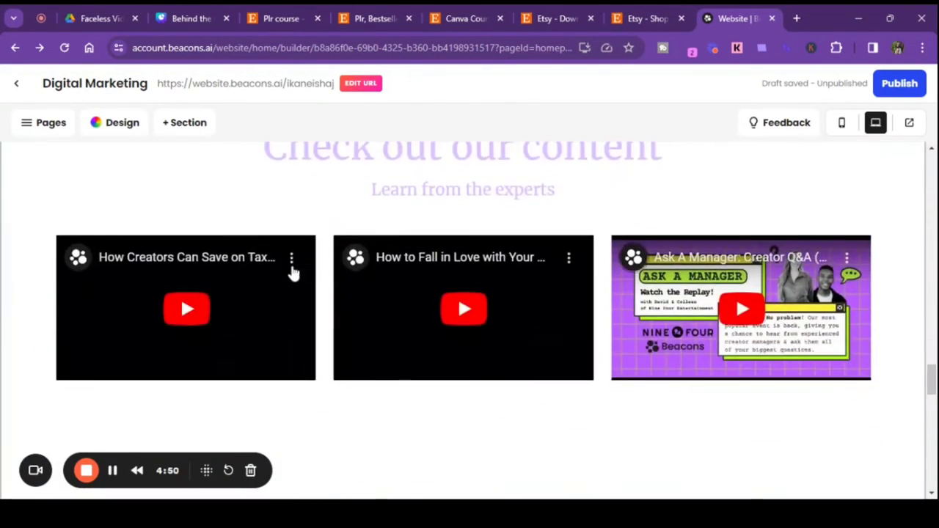
{"action": "scroll", "coordinate": [224, 276], "scroll_direction": "up", "scroll_amount": 1}
{"action": "scroll", "coordinate": [224, 275], "scroll_direction": "up", "scroll_amount": 2}
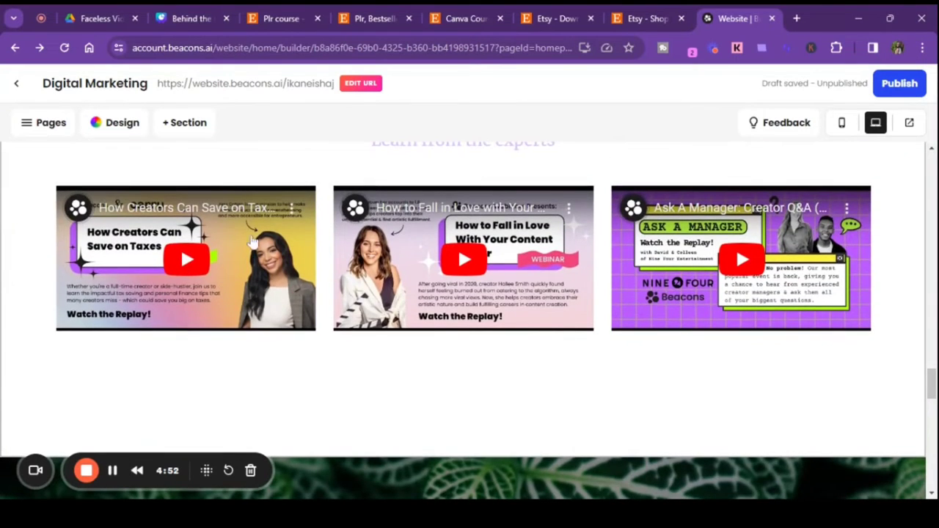
{"action": "left_click", "coordinate": [427, 261]}
{"action": "scroll", "coordinate": [540, 325], "scroll_direction": "up", "scroll_amount": 20}
{"action": "scroll", "coordinate": [540, 330], "scroll_direction": "down", "scroll_amount": 5}
- Review the YouTube section's three videos, then close its settings to return to the page preview
{"action": "scroll", "coordinate": [540, 334], "scroll_direction": "down", "scroll_amount": 10}
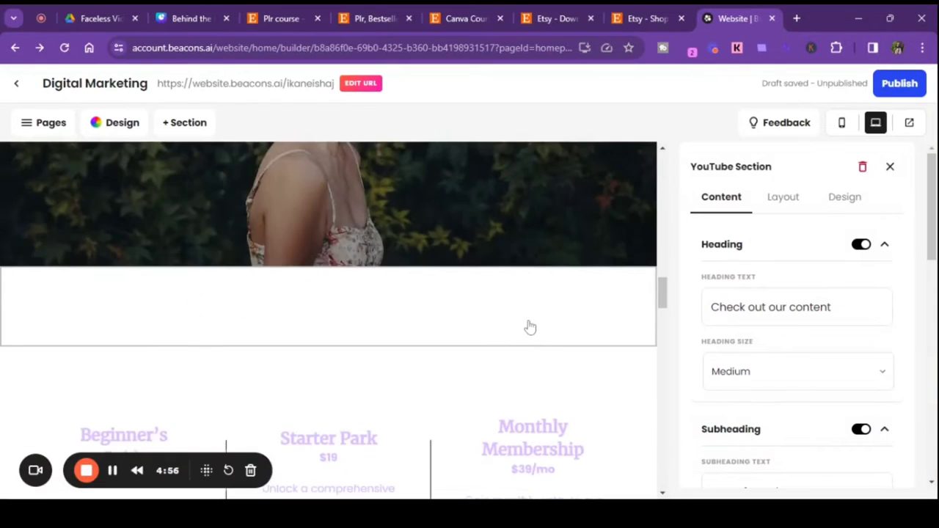
{"action": "scroll", "coordinate": [524, 322], "scroll_direction": "down", "scroll_amount": 8}
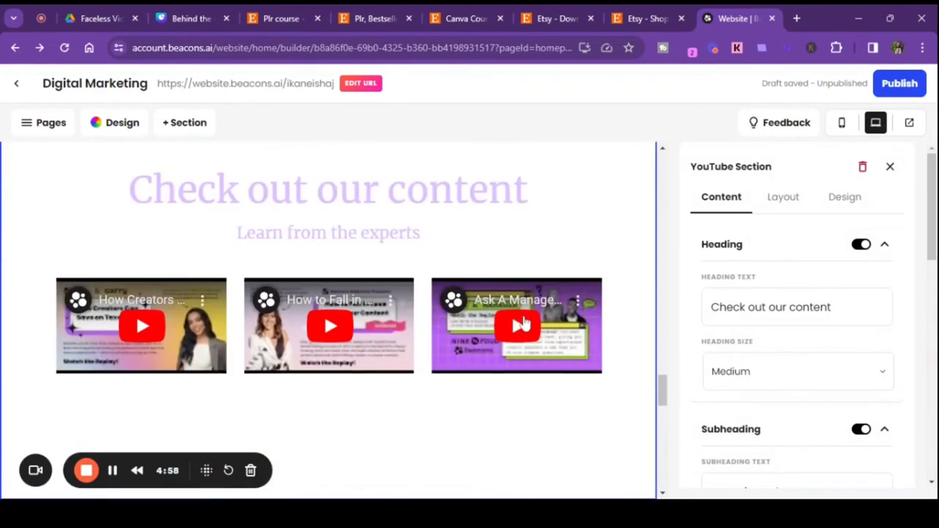
{"action": "scroll", "coordinate": [649, 282], "scroll_direction": "up", "scroll_amount": 3}
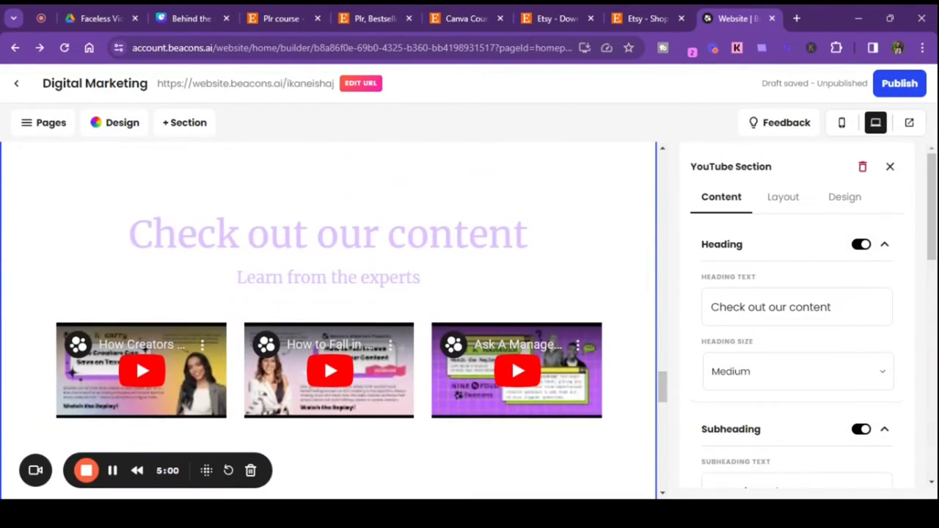
{"action": "scroll", "coordinate": [794, 288], "scroll_direction": "down", "scroll_amount": 6}
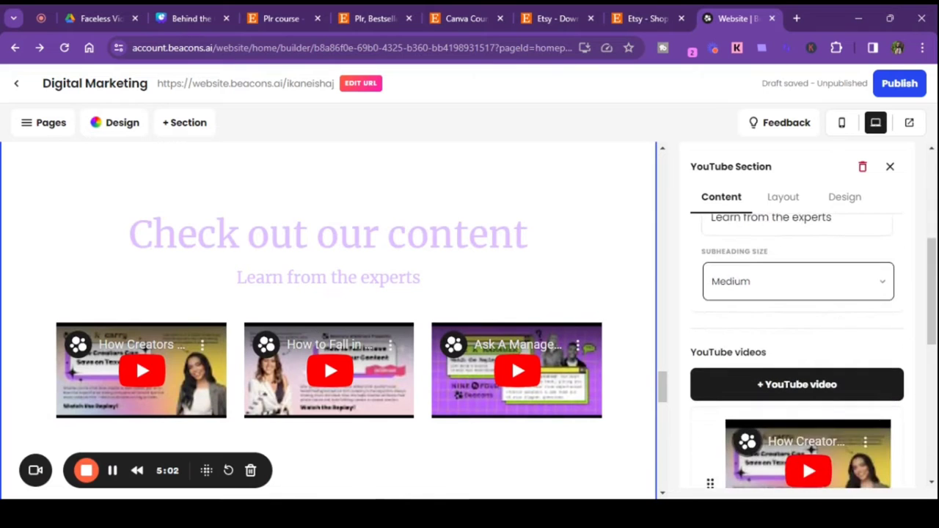
{"action": "scroll", "coordinate": [792, 287], "scroll_direction": "down", "scroll_amount": 2}
{"action": "scroll", "coordinate": [796, 308], "scroll_direction": "up", "scroll_amount": 4}
{"action": "scroll", "coordinate": [797, 337], "scroll_direction": "down", "scroll_amount": 2}
{"action": "scroll", "coordinate": [794, 367], "scroll_direction": "down", "scroll_amount": 4}
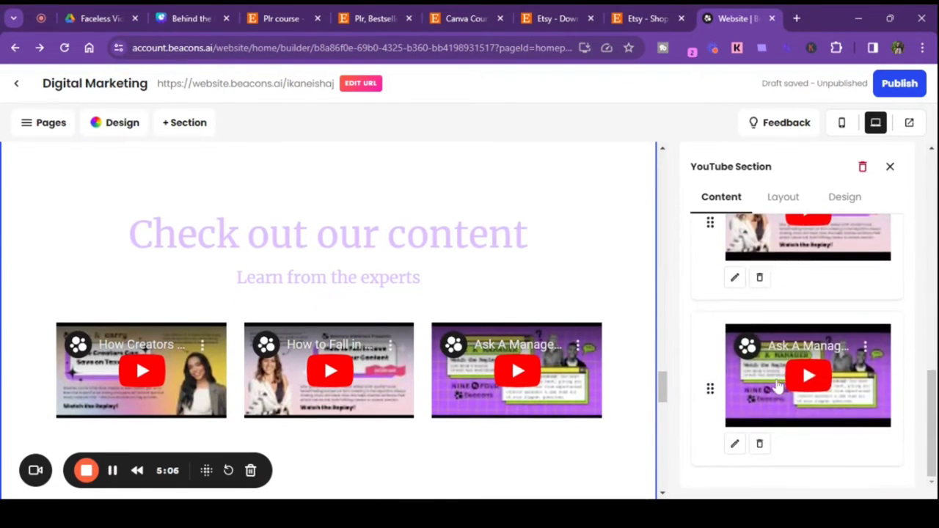
{"action": "scroll", "coordinate": [762, 376], "scroll_direction": "up", "scroll_amount": 3}
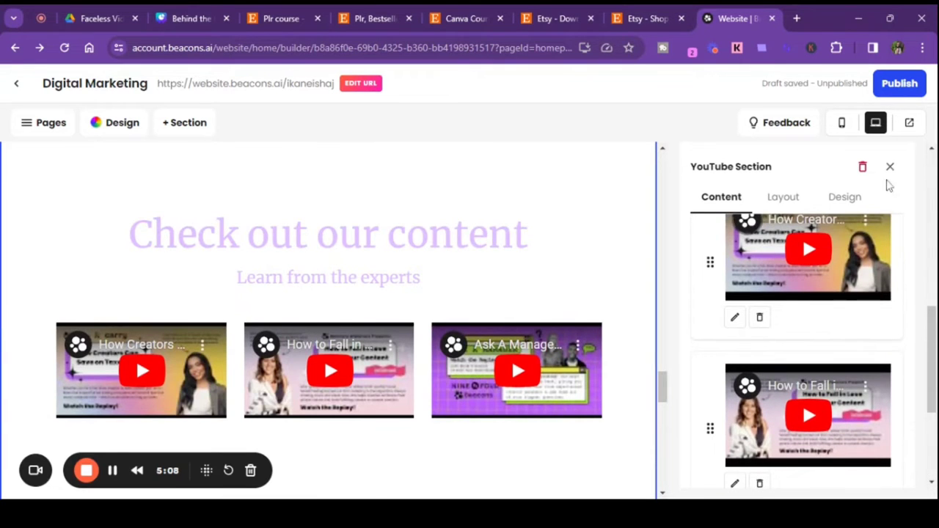
{"action": "left_click", "coordinate": [891, 167]}
{"action": "scroll", "coordinate": [803, 277], "scroll_direction": "up", "scroll_amount": 10}
{"action": "scroll", "coordinate": [804, 279], "scroll_direction": "down", "scroll_amount": 3}
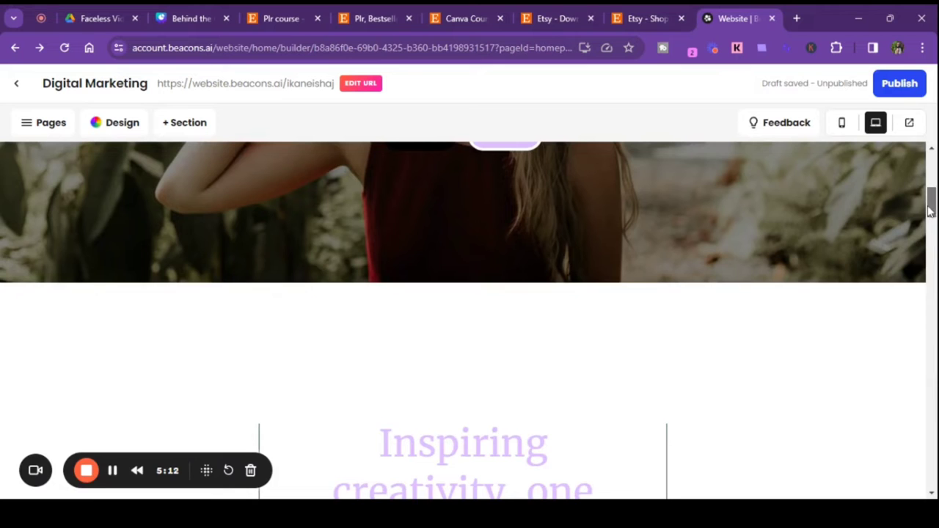
{"action": "scroll", "coordinate": [931, 212], "scroll_direction": "up", "scroll_amount": 5}
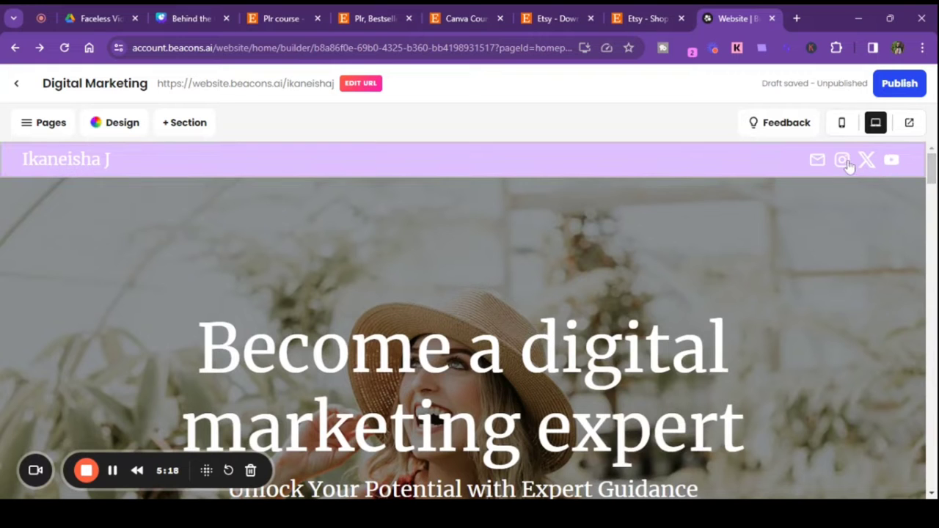
{"action": "left_click", "coordinate": [176, 123]}
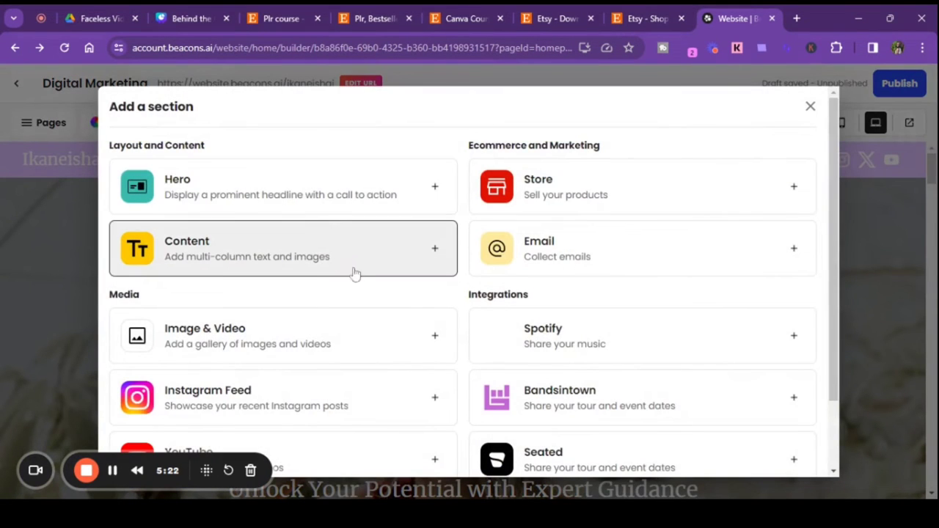
- Add a Store section to the home page from the Add a section list
{"action": "scroll", "coordinate": [345, 301], "scroll_direction": "down", "scroll_amount": 2}
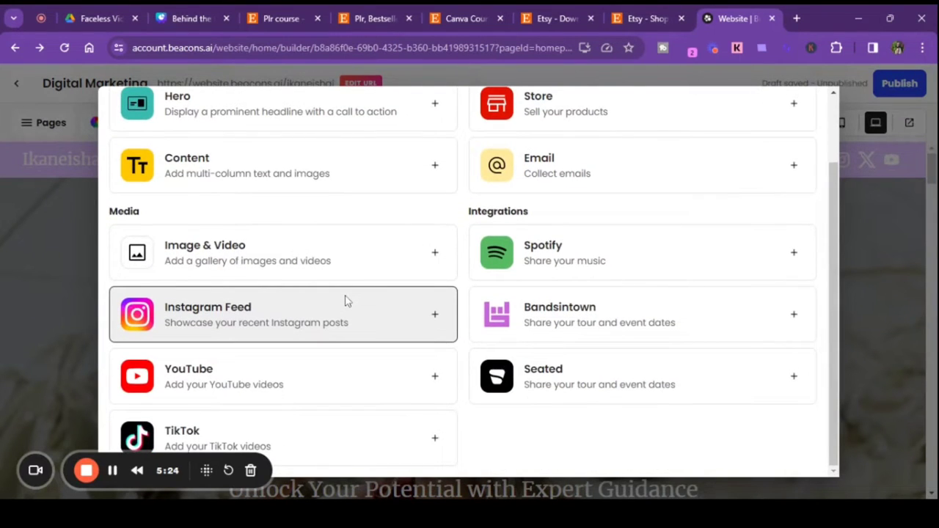
{"action": "scroll", "coordinate": [346, 301], "scroll_direction": "up", "scroll_amount": 2}
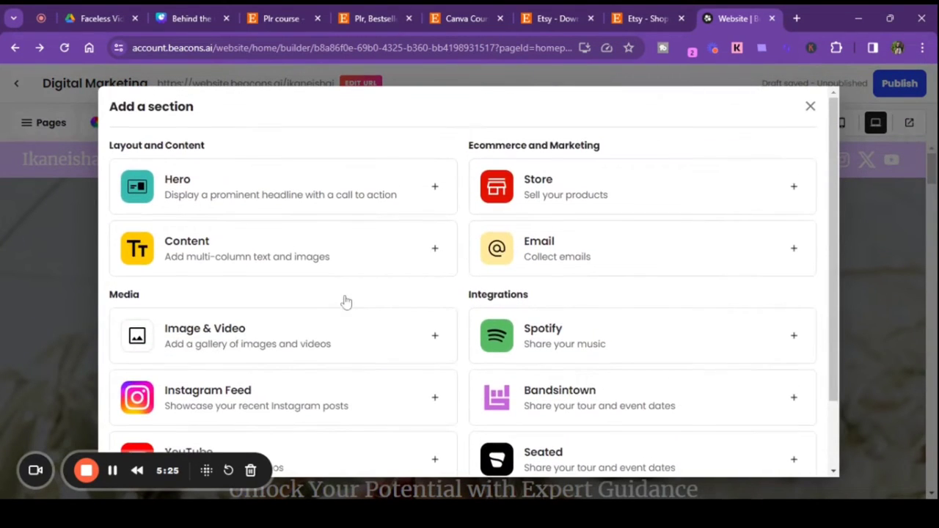
{"action": "left_click", "coordinate": [717, 195]}
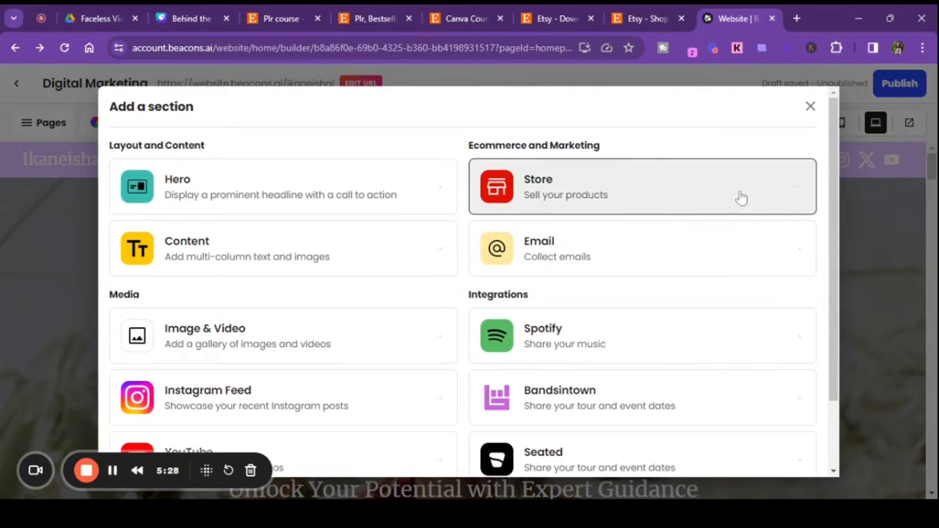
{"action": "left_click", "coordinate": [798, 195]}
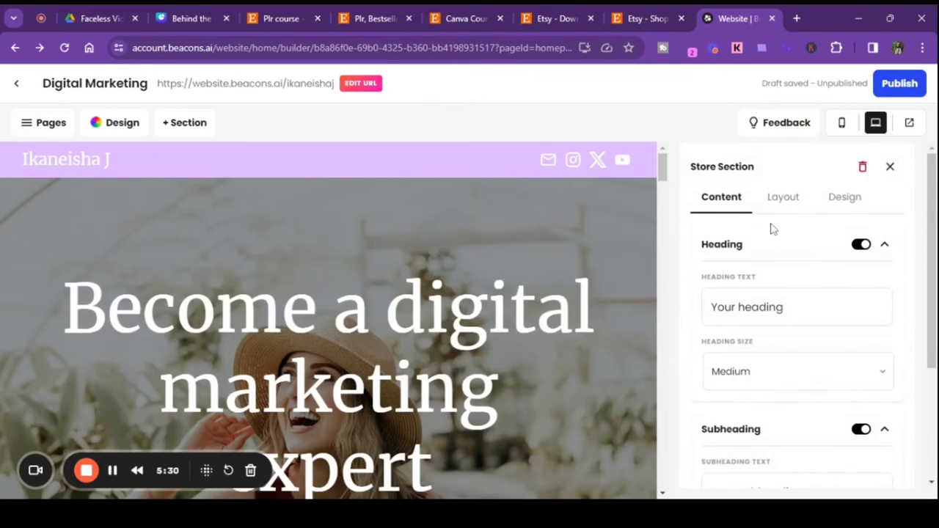
- Title the store section 'My Classes' with subheading 'Learn from Me Here', then choose its products
{"action": "scroll", "coordinate": [774, 250], "scroll_direction": "down", "scroll_amount": 1}
{"action": "scroll", "coordinate": [773, 277], "scroll_direction": "down", "scroll_amount": 2}
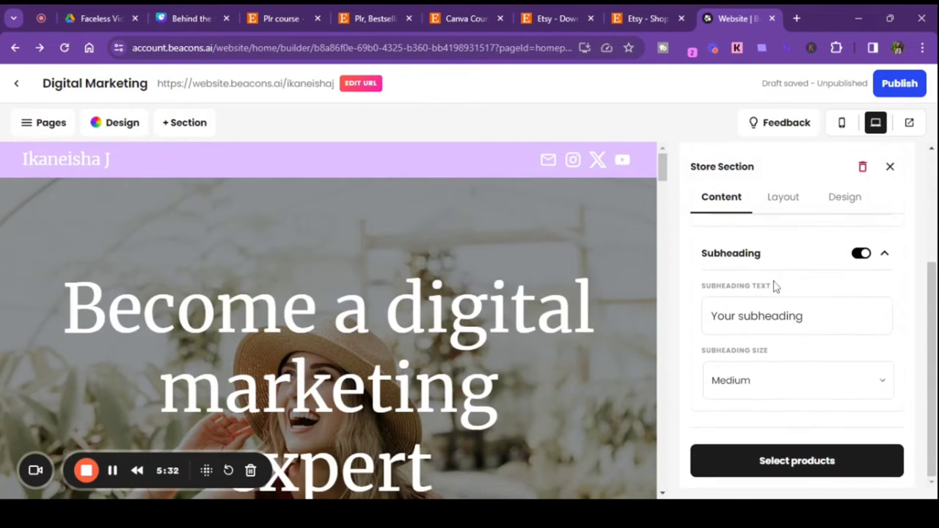
{"action": "scroll", "coordinate": [775, 286], "scroll_direction": "up", "scroll_amount": 3}
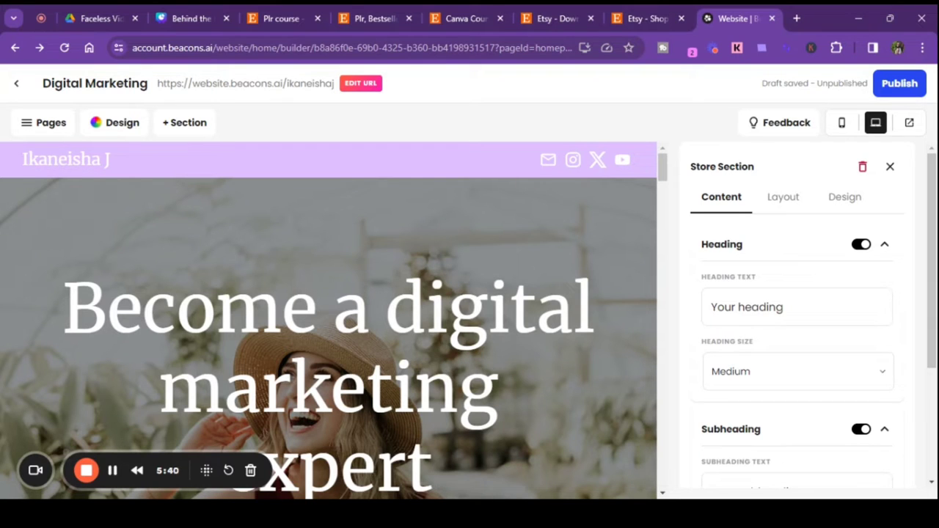
{"action": "left_click_drag", "start_coordinate": [783, 307], "coordinate": [730, 307]}
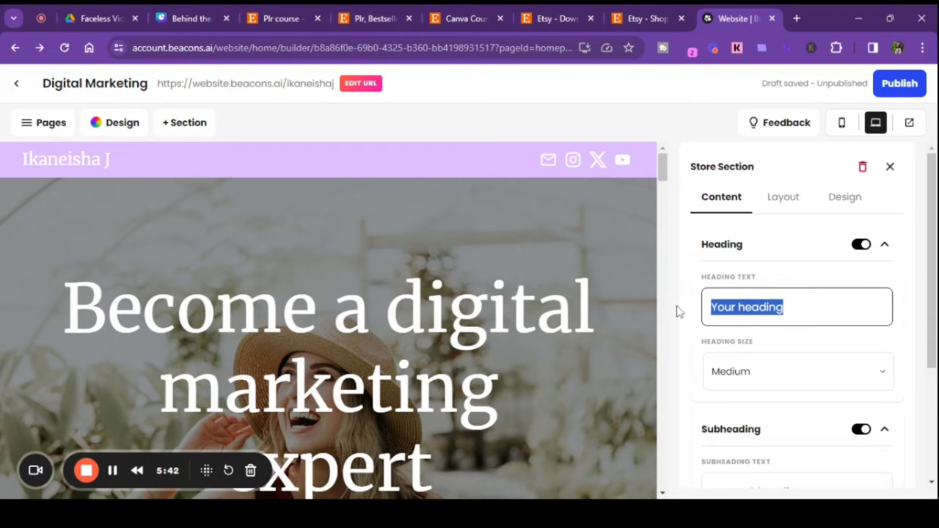
{"action": "type", "text": "My Classes"}
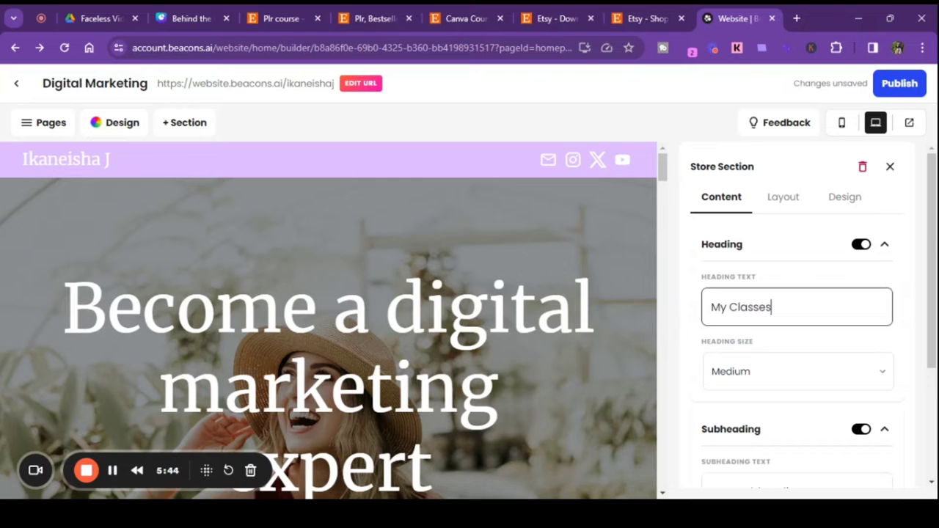
{"action": "scroll", "coordinate": [824, 344], "scroll_direction": "down", "scroll_amount": 2}
{"action": "left_click_drag", "start_coordinate": [807, 316], "coordinate": [711, 316]}
{"action": "type", "text": "Learn from Me Here"}
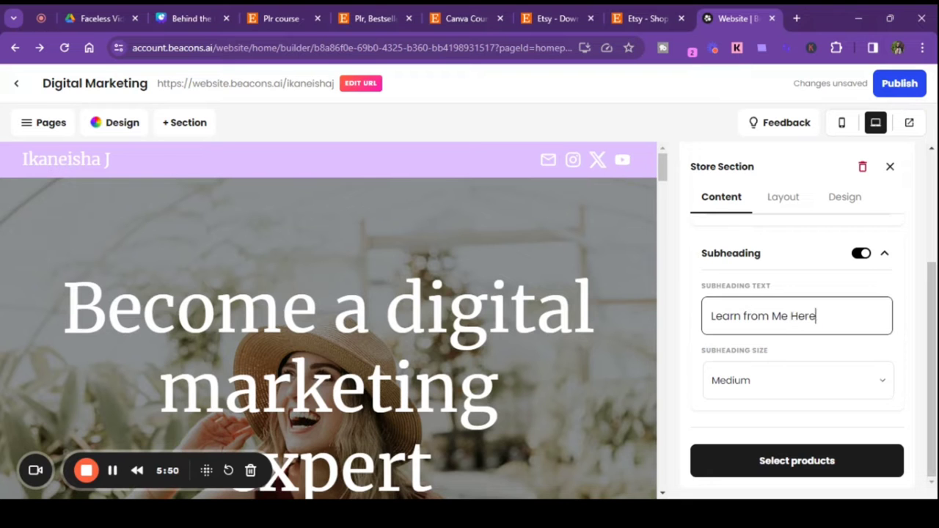
{"action": "left_click", "coordinate": [780, 462]}
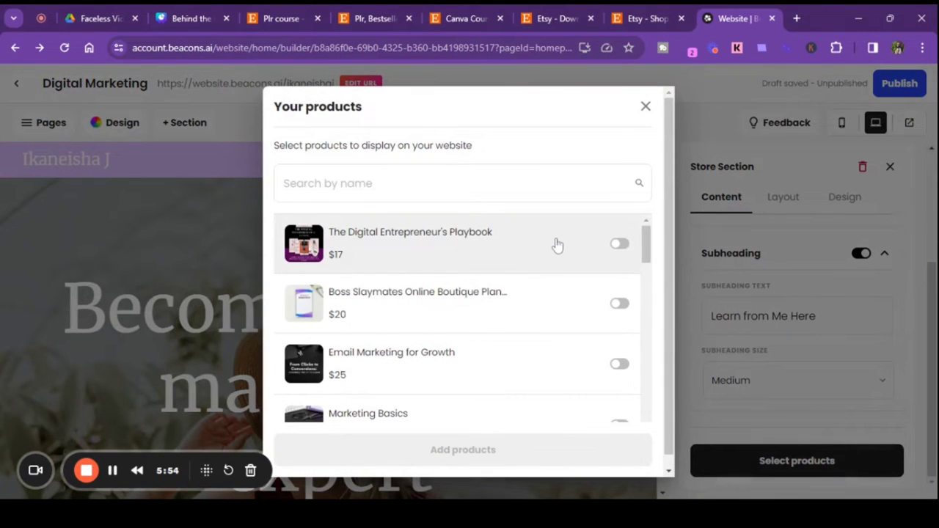
- Add four products, including Email Marketing for Growth, Marketing Basics and Shopify Analytics Class
{"action": "scroll", "coordinate": [558, 244], "scroll_direction": "down", "scroll_amount": 2}
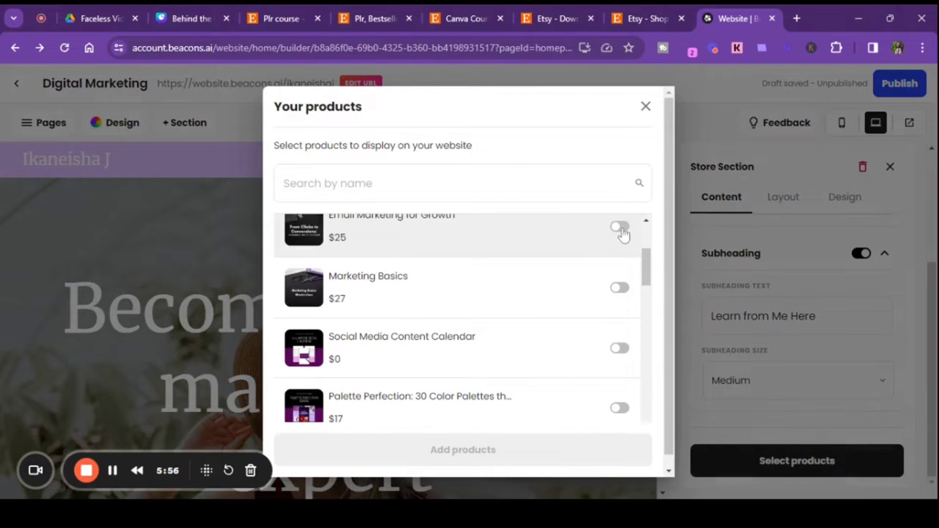
{"action": "left_click", "coordinate": [620, 228]}
{"action": "left_click", "coordinate": [619, 287]}
{"action": "scroll", "coordinate": [616, 330], "scroll_direction": "down", "scroll_amount": 3}
{"action": "scroll", "coordinate": [616, 331], "scroll_direction": "down", "scroll_amount": 4}
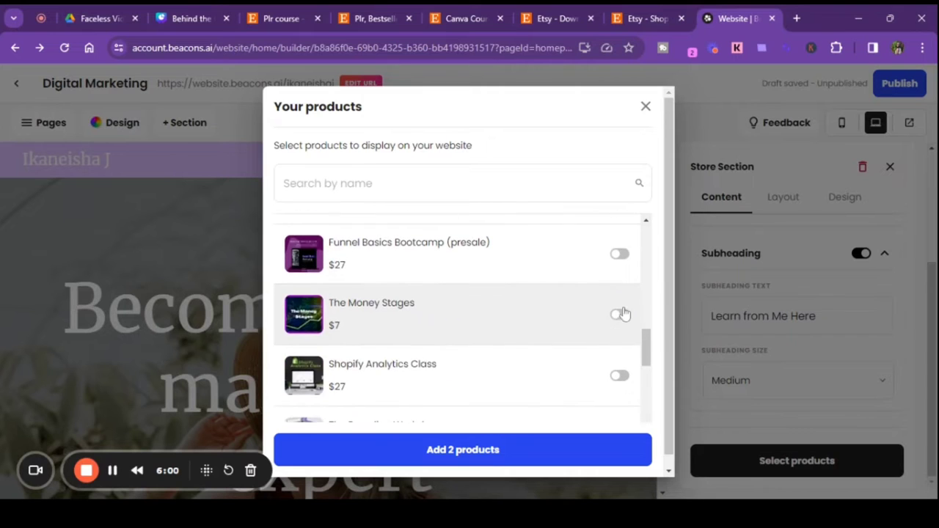
{"action": "left_click", "coordinate": [620, 376]}
{"action": "left_click", "coordinate": [528, 449]}
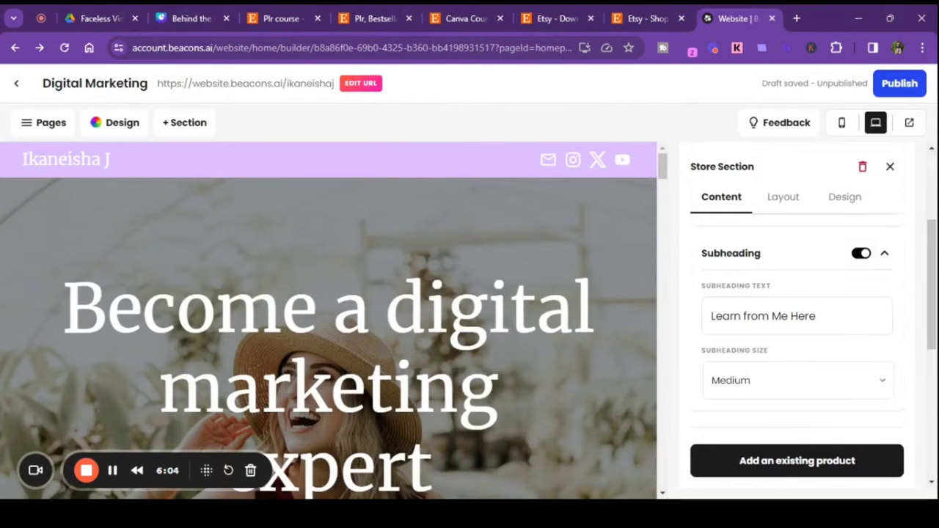
- Review the class store on the page and try dragging the section higher
{"action": "scroll", "coordinate": [795, 329], "scroll_direction": "down", "scroll_amount": 5}
{"action": "scroll", "coordinate": [543, 287], "scroll_direction": "down", "scroll_amount": 10}
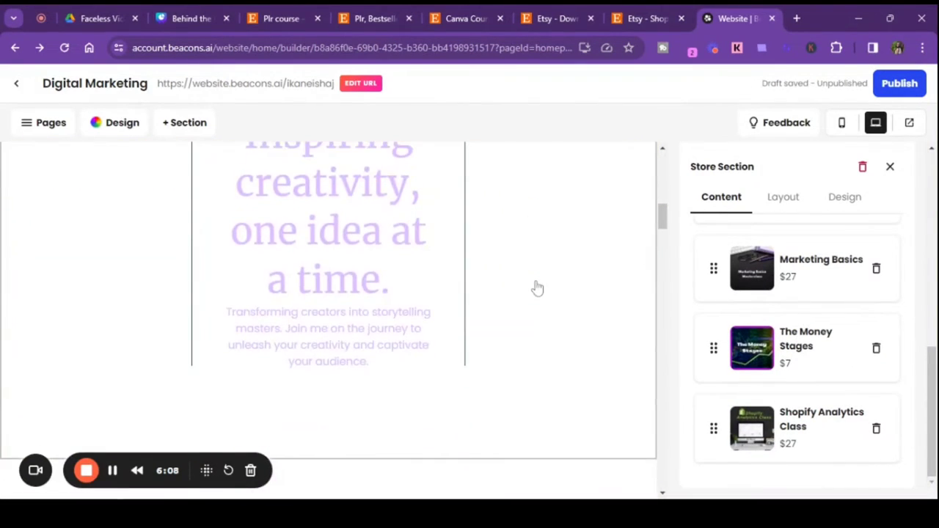
{"action": "scroll", "coordinate": [537, 288], "scroll_direction": "down", "scroll_amount": 10}
{"action": "scroll", "coordinate": [537, 287], "scroll_direction": "down", "scroll_amount": 10}
{"action": "scroll", "coordinate": [537, 288], "scroll_direction": "down", "scroll_amount": 10}
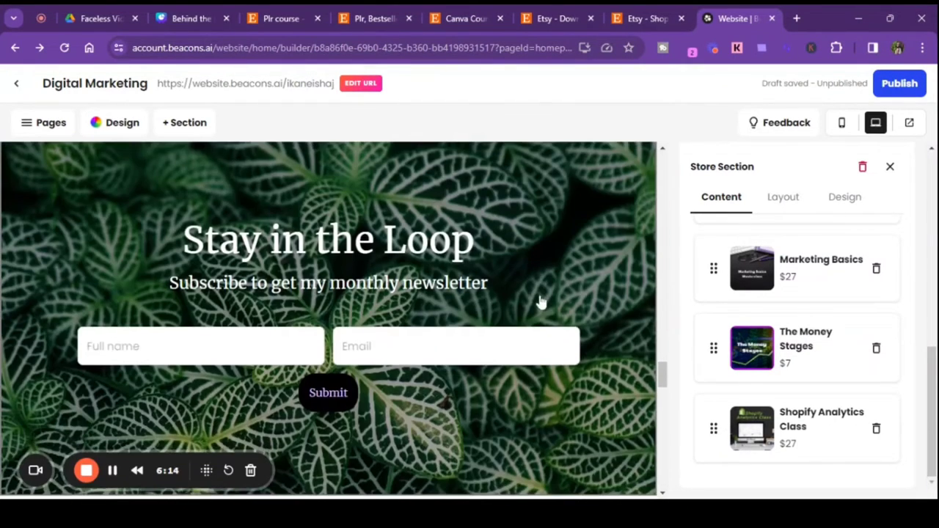
{"action": "scroll", "coordinate": [540, 303], "scroll_direction": "down", "scroll_amount": 10}
{"action": "scroll", "coordinate": [541, 302], "scroll_direction": "down", "scroll_amount": 10}
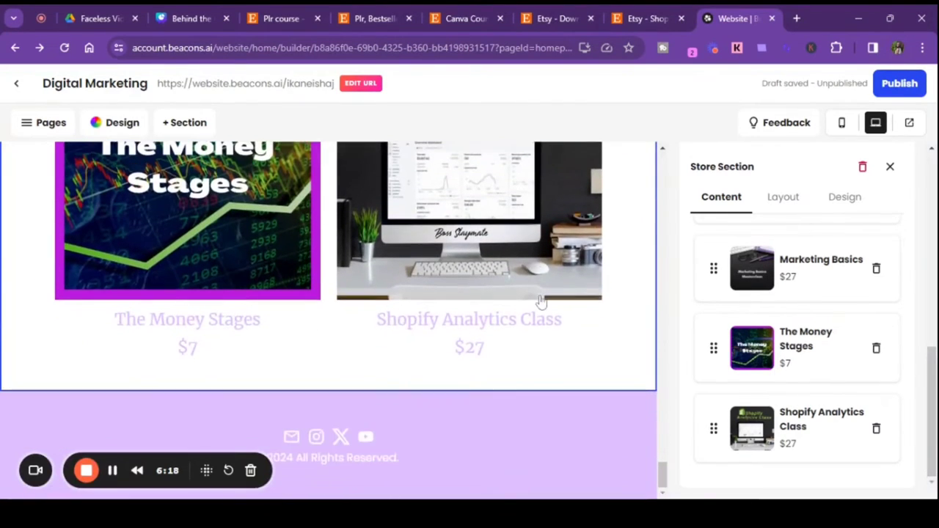
{"action": "scroll", "coordinate": [541, 303], "scroll_direction": "up", "scroll_amount": 3}
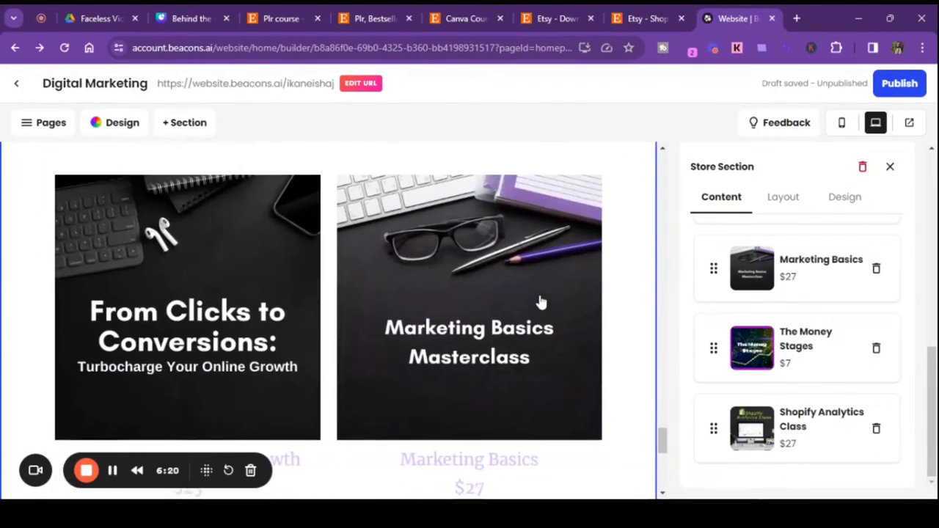
{"action": "scroll", "coordinate": [541, 302], "scroll_direction": "up", "scroll_amount": 4}
{"action": "scroll", "coordinate": [293, 296], "scroll_direction": "down", "scroll_amount": 2}
{"action": "left_click_drag", "start_coordinate": [293, 297], "coordinate": [313, 303]}
{"action": "scroll", "coordinate": [312, 304], "scroll_direction": "up", "scroll_amount": 5}
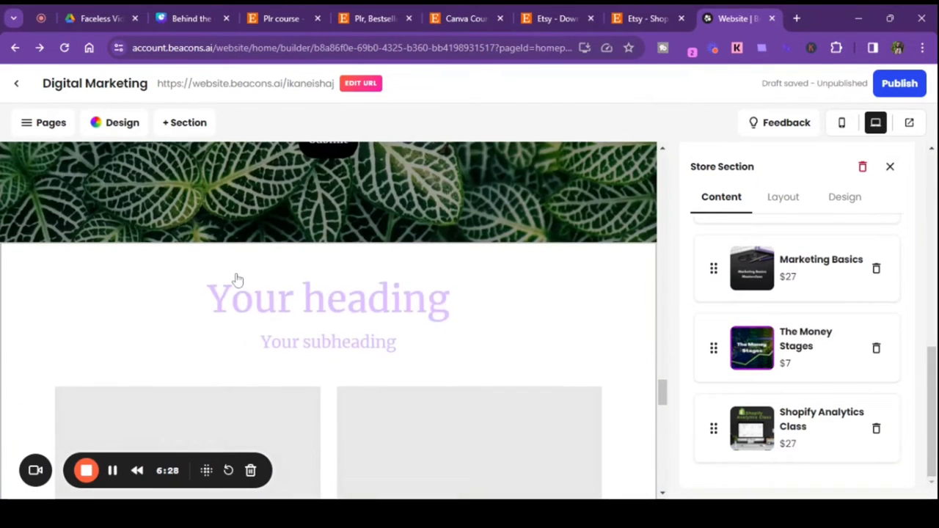
- Delete the empty 'Your heading' placeholder store section
{"action": "scroll", "coordinate": [237, 280], "scroll_direction": "down", "scroll_amount": 1}
{"action": "left_click", "coordinate": [236, 268]}
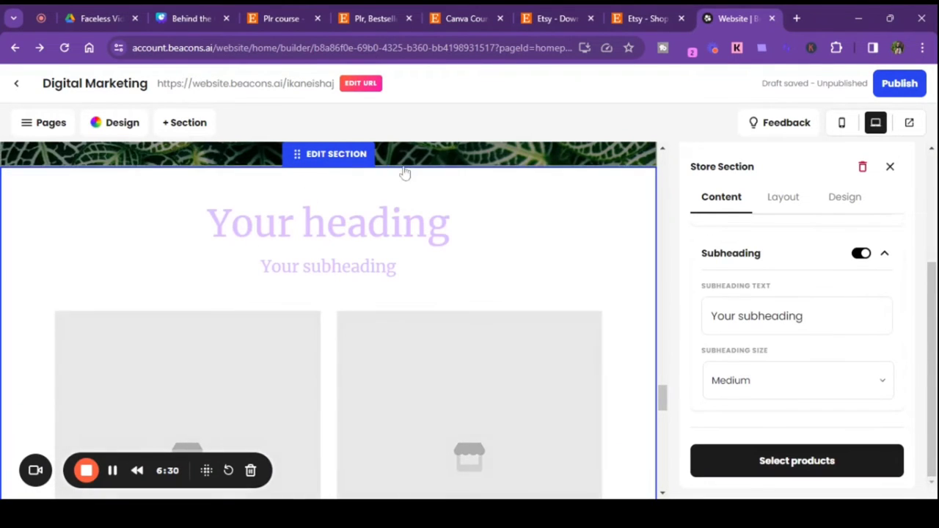
{"action": "left_click", "coordinate": [863, 168]}
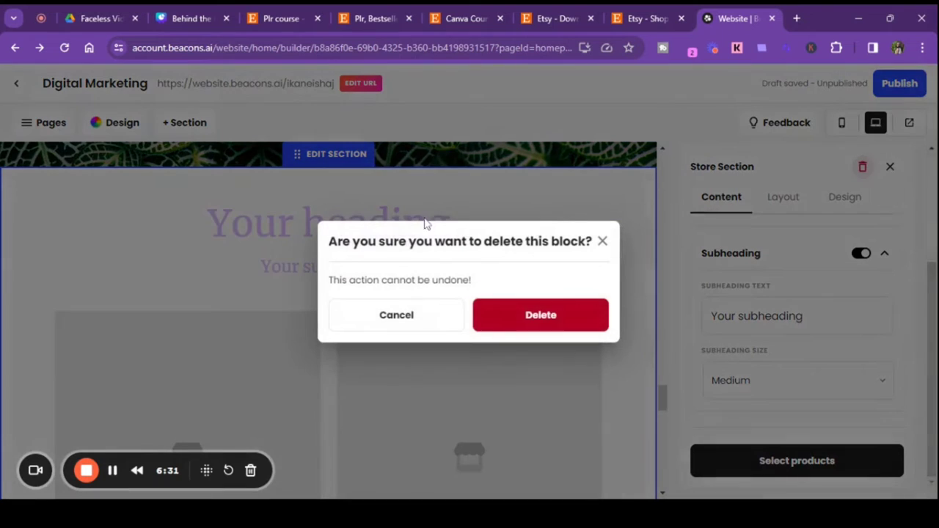
{"action": "left_click", "coordinate": [528, 326]}
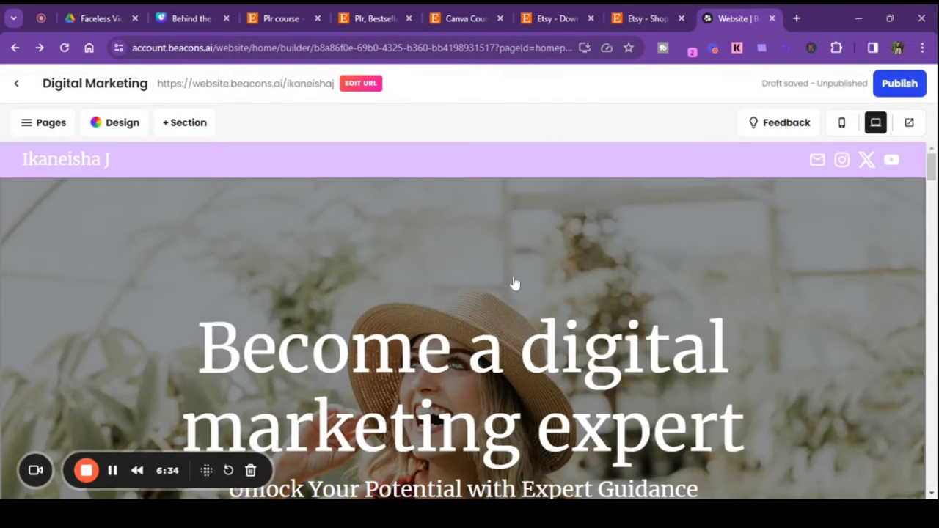
- Find the My Classes section below the newsletter signup and bring up its settings
{"action": "scroll", "coordinate": [515, 283], "scroll_direction": "down", "scroll_amount": 15}
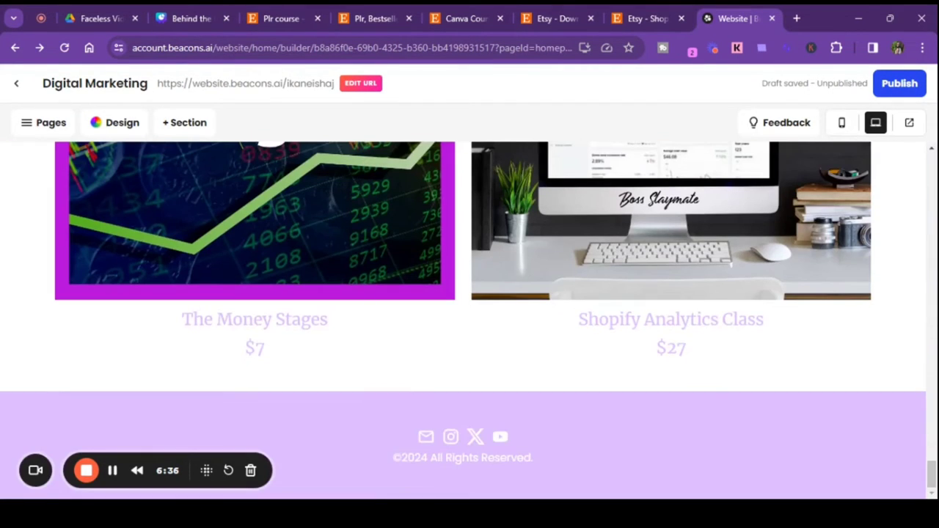
{"action": "scroll", "coordinate": [794, 398], "scroll_direction": "up", "scroll_amount": 3}
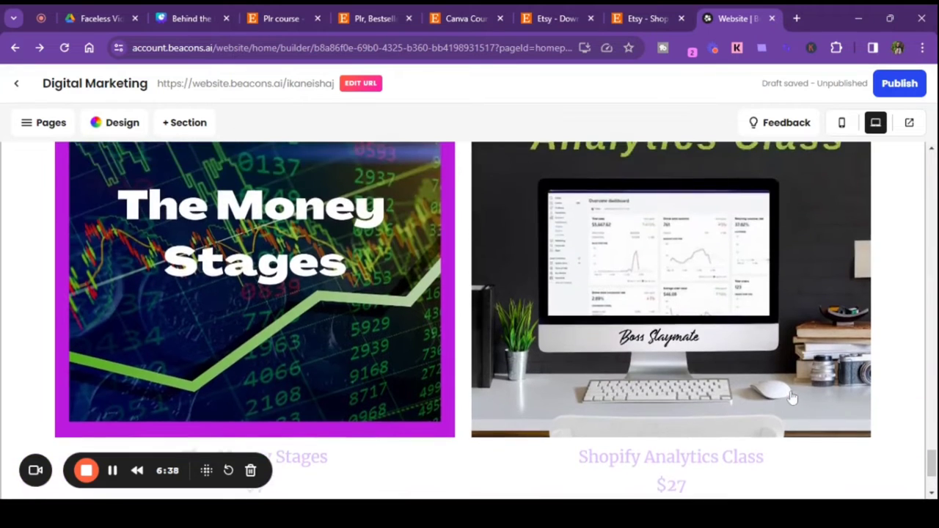
{"action": "scroll", "coordinate": [793, 398], "scroll_direction": "up", "scroll_amount": 5}
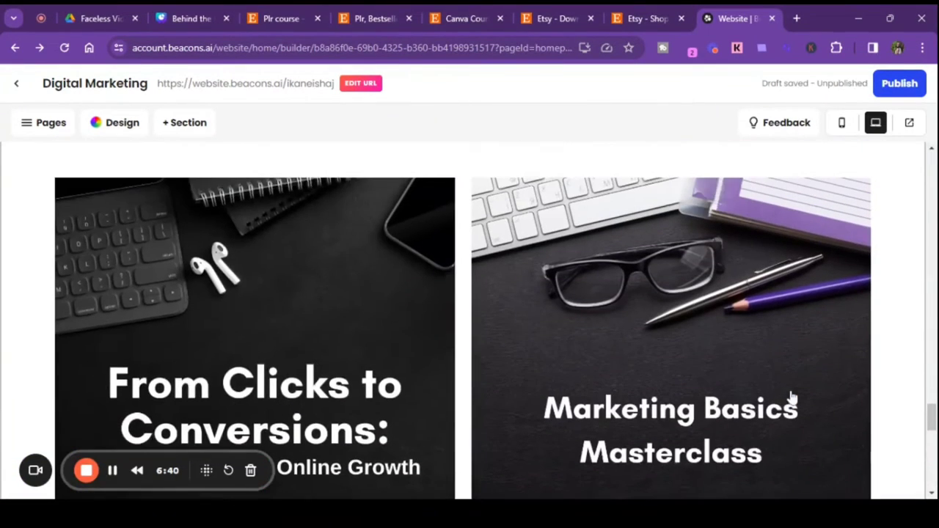
{"action": "scroll", "coordinate": [792, 397], "scroll_direction": "up", "scroll_amount": 1}
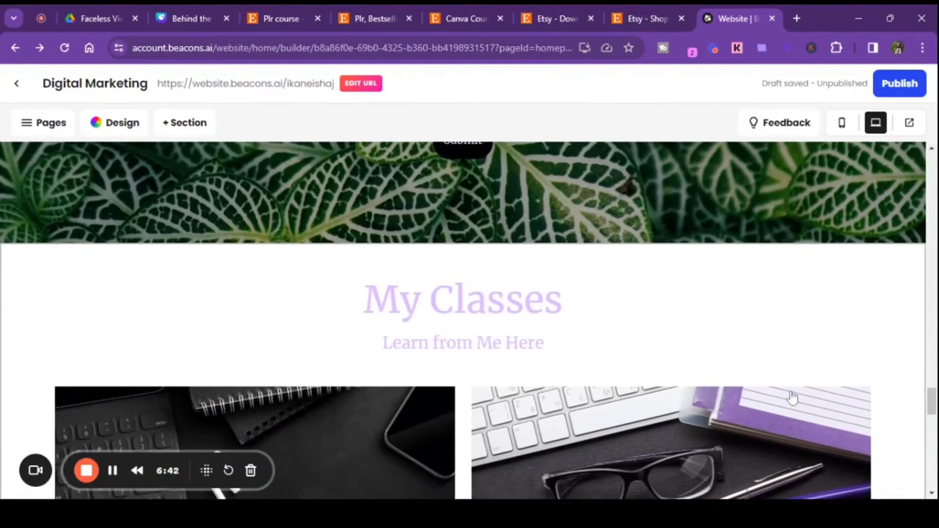
{"action": "scroll", "coordinate": [792, 397], "scroll_direction": "down", "scroll_amount": 2}
{"action": "left_click", "coordinate": [443, 204]}
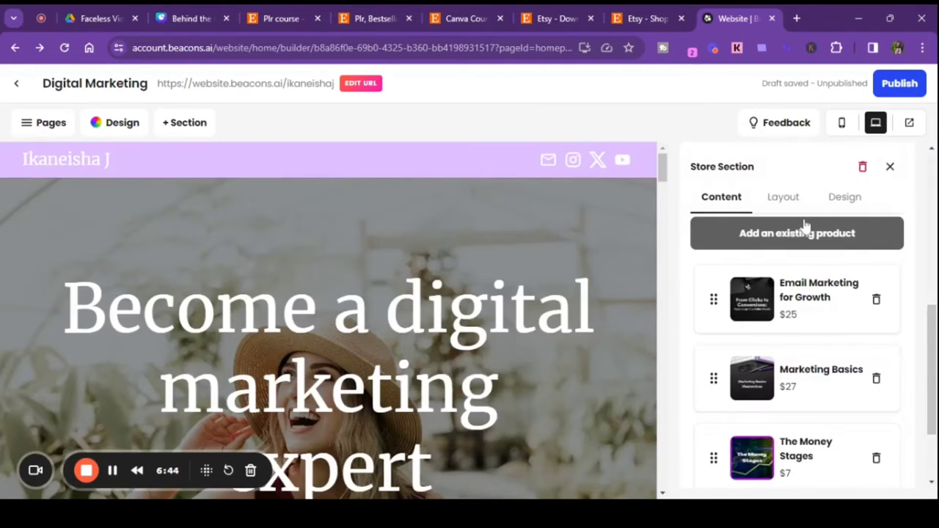
- Set the My Classes layout to three products per row
{"action": "left_click", "coordinate": [778, 198]}
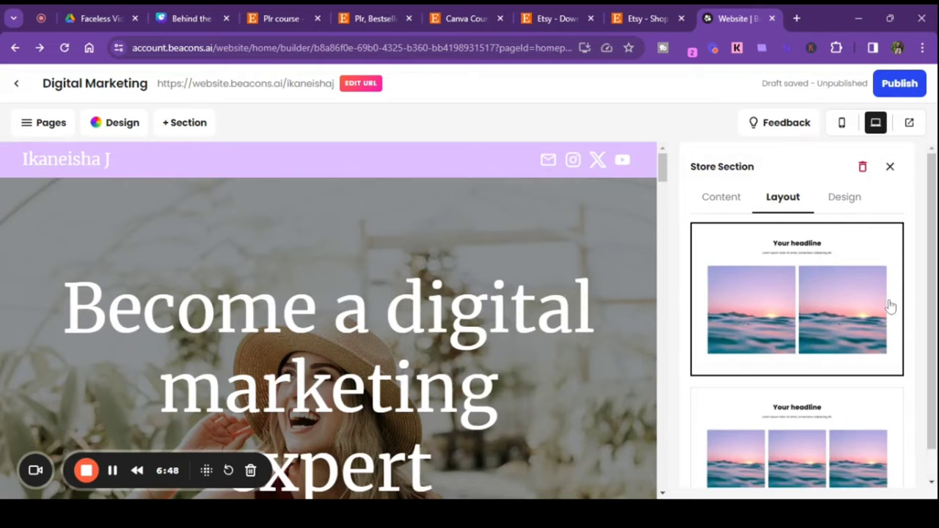
{"action": "scroll", "coordinate": [890, 310], "scroll_direction": "down", "scroll_amount": 1}
{"action": "left_click", "coordinate": [812, 416]}
- Apply a Dark background filter to the My Classes section
{"action": "left_click", "coordinate": [837, 200]}
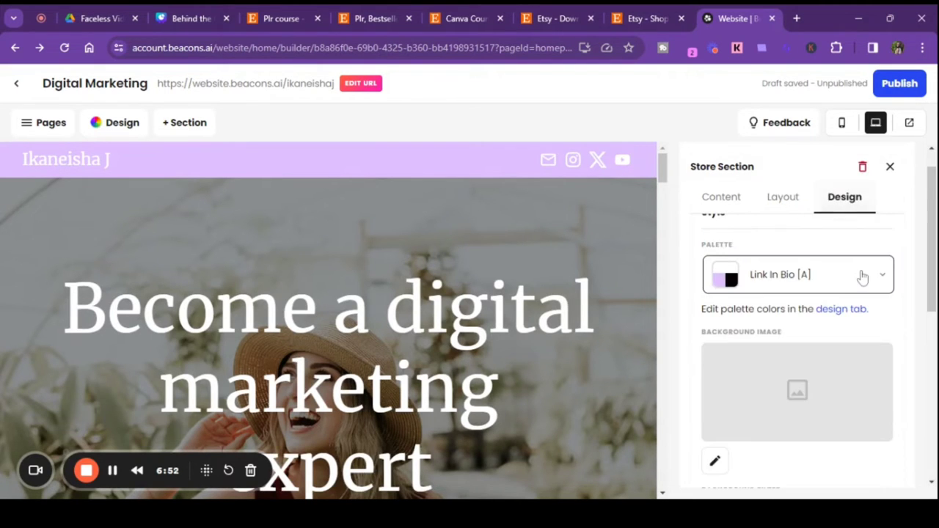
{"action": "scroll", "coordinate": [881, 303], "scroll_direction": "down", "scroll_amount": 2}
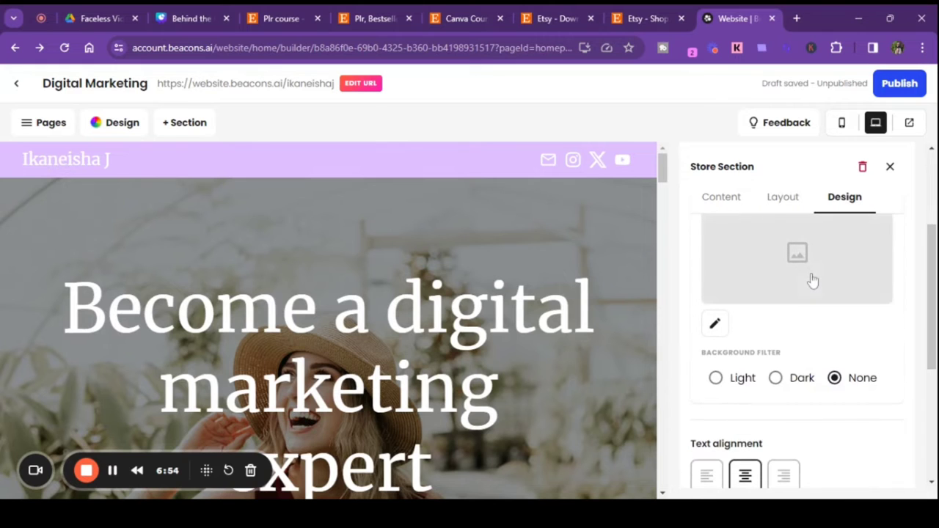
{"action": "left_click", "coordinate": [775, 378]}
{"action": "scroll", "coordinate": [572, 298], "scroll_direction": "down", "scroll_amount": 10}
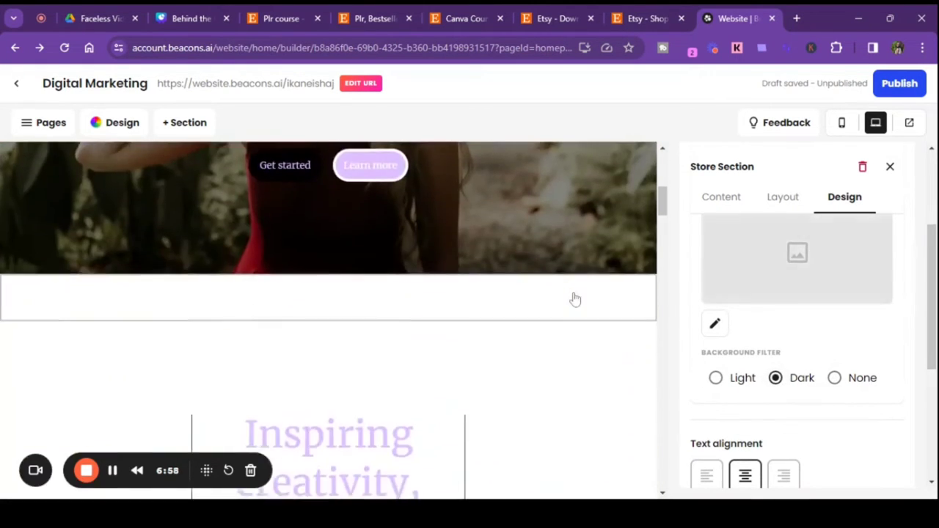
{"action": "scroll", "coordinate": [576, 300], "scroll_direction": "down", "scroll_amount": 15}
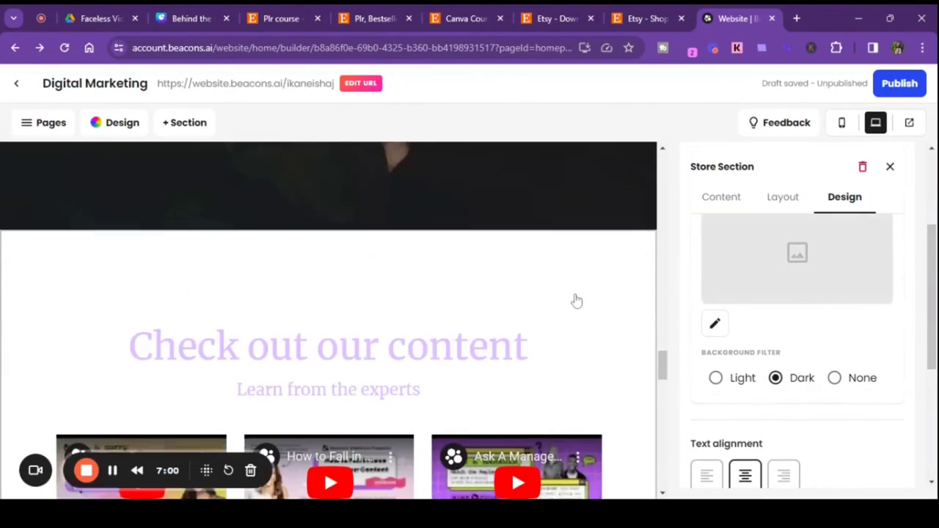
{"action": "scroll", "coordinate": [576, 300], "scroll_direction": "down", "scroll_amount": 10}
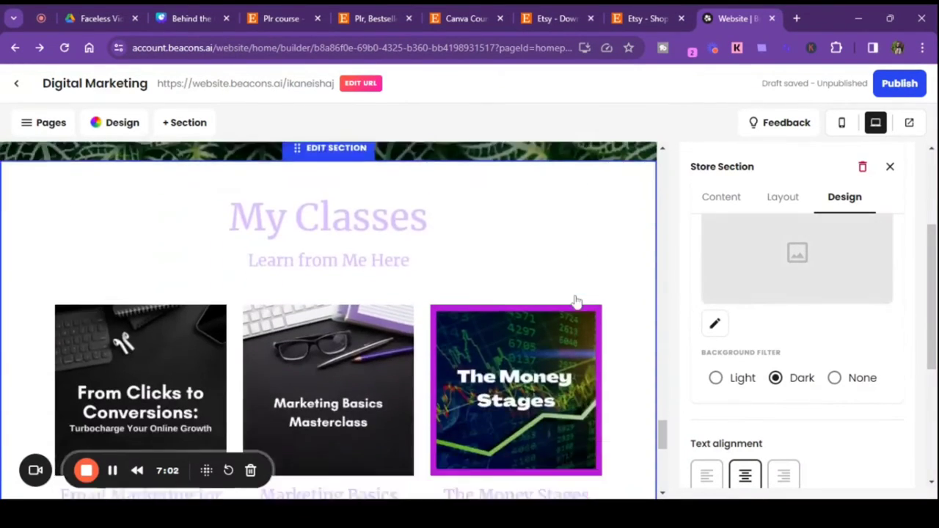
{"action": "scroll", "coordinate": [576, 300], "scroll_direction": "down", "scroll_amount": 3}
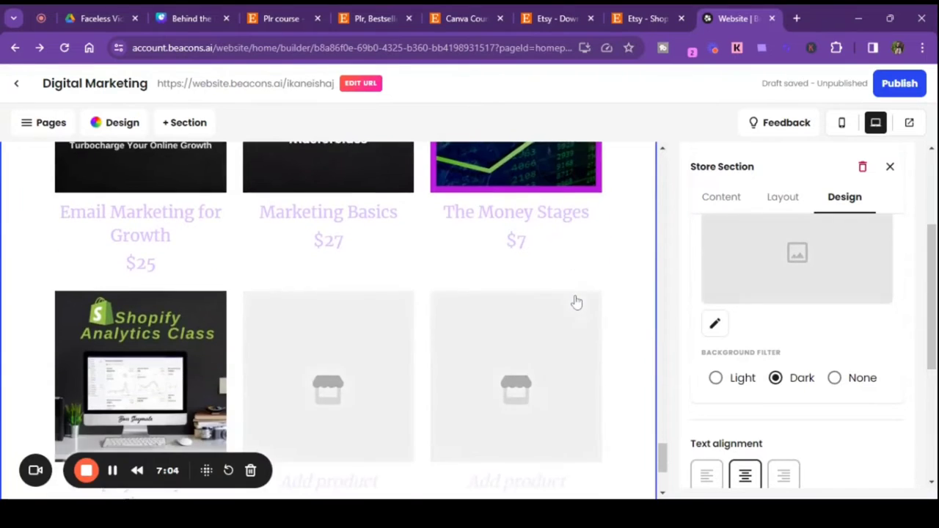
{"action": "scroll", "coordinate": [576, 300], "scroll_direction": "up", "scroll_amount": 2}
{"action": "scroll", "coordinate": [576, 300], "scroll_direction": "up", "scroll_amount": 1}
{"action": "scroll", "coordinate": [576, 301], "scroll_direction": "down", "scroll_amount": 1}
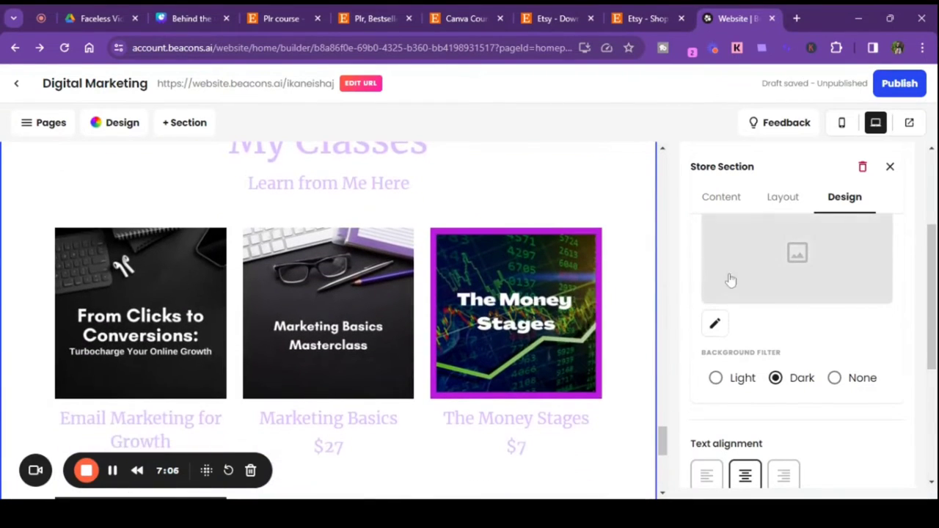
{"action": "scroll", "coordinate": [817, 331], "scroll_direction": "down", "scroll_amount": 3}
{"action": "scroll", "coordinate": [818, 336], "scroll_direction": "down", "scroll_amount": 1}
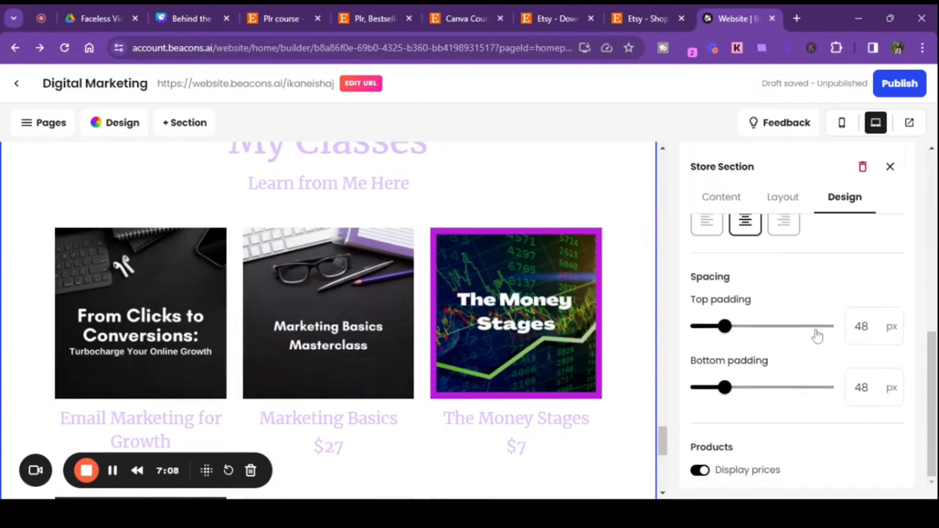
{"action": "scroll", "coordinate": [734, 374], "scroll_direction": "up", "scroll_amount": 5}
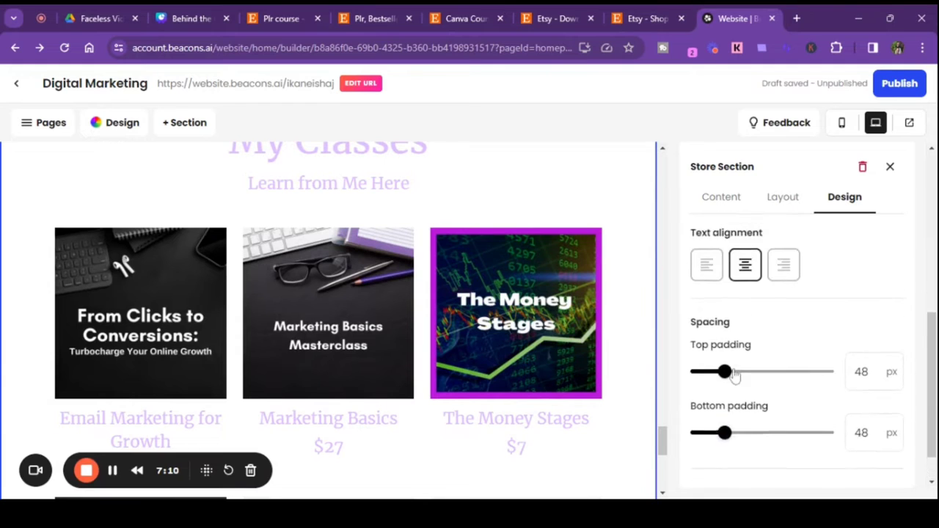
{"action": "scroll", "coordinate": [751, 358], "scroll_direction": "up", "scroll_amount": 1}
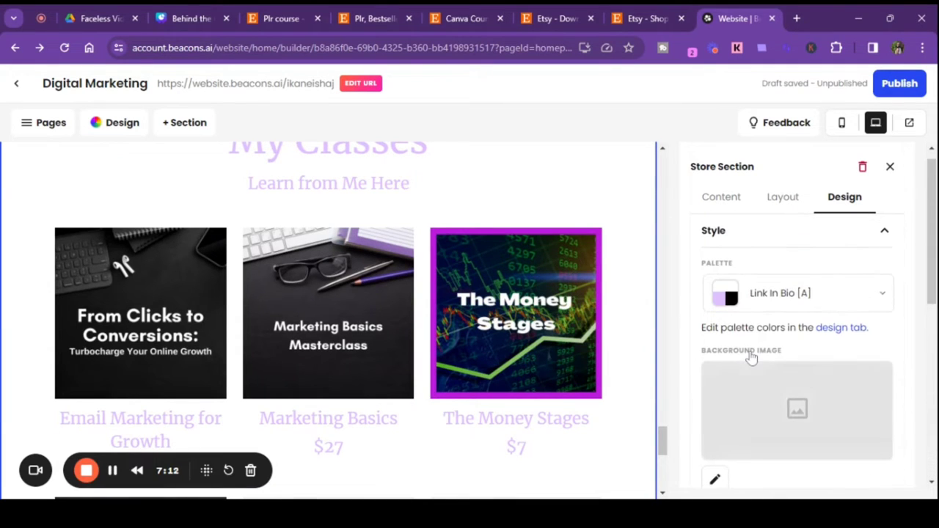
- Try the Link In Bio [B] palette, then settle on Link In Bio [C] for My Classes
{"action": "left_click", "coordinate": [884, 294]}
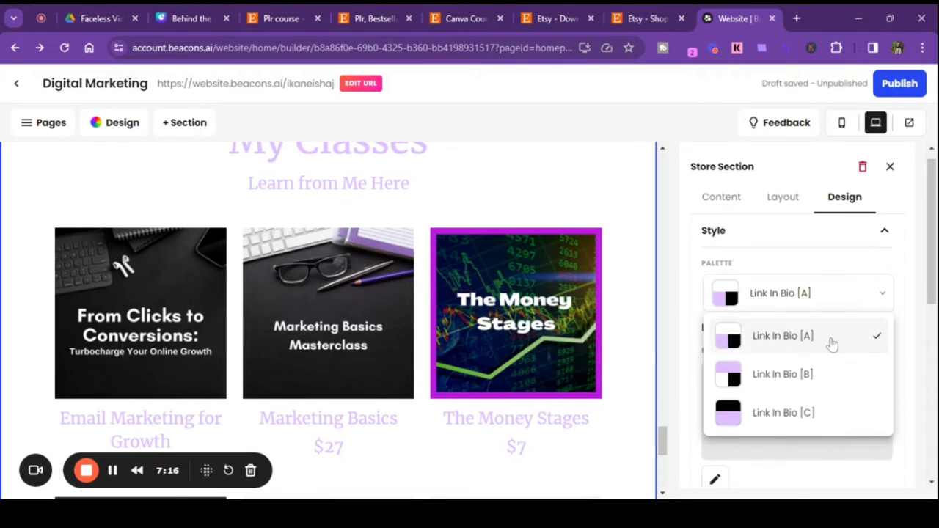
{"action": "left_click", "coordinate": [793, 378]}
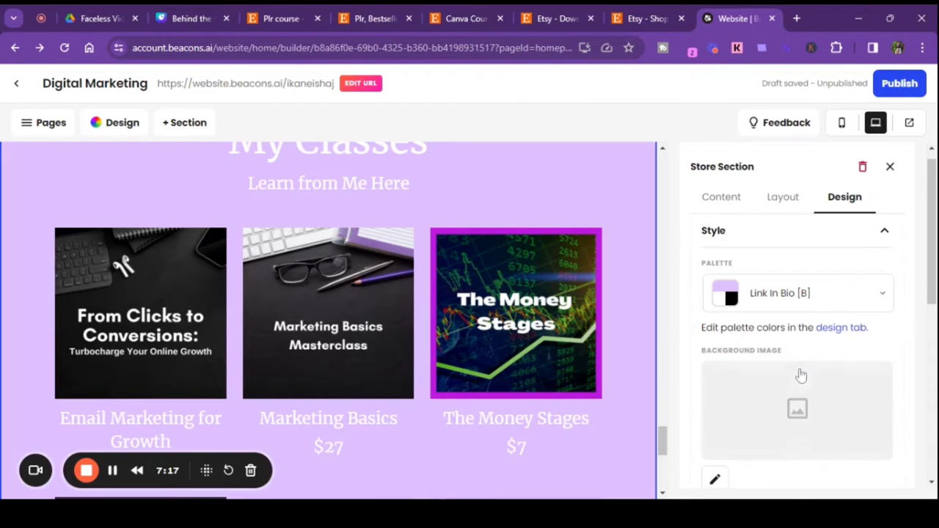
{"action": "left_click", "coordinate": [868, 299]}
{"action": "left_click", "coordinate": [760, 413]}
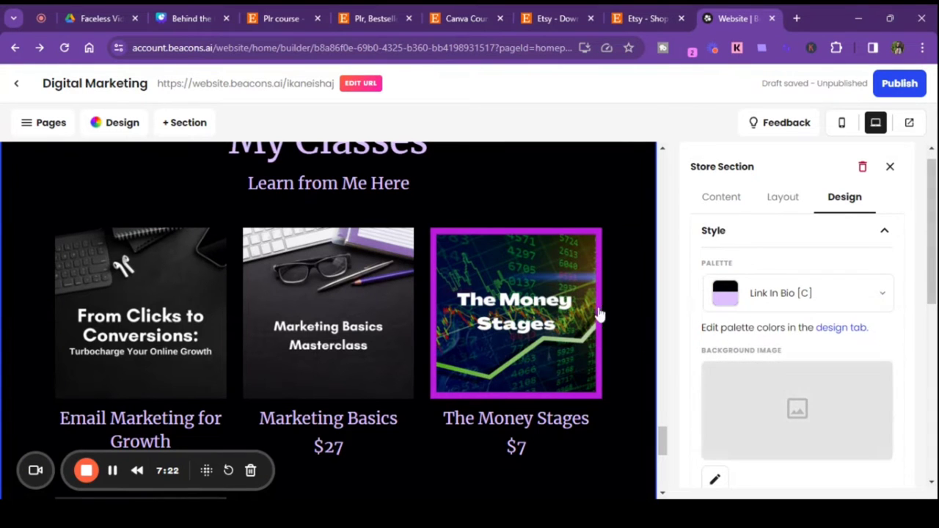
{"action": "scroll", "coordinate": [595, 319], "scroll_direction": "down", "scroll_amount": 5}
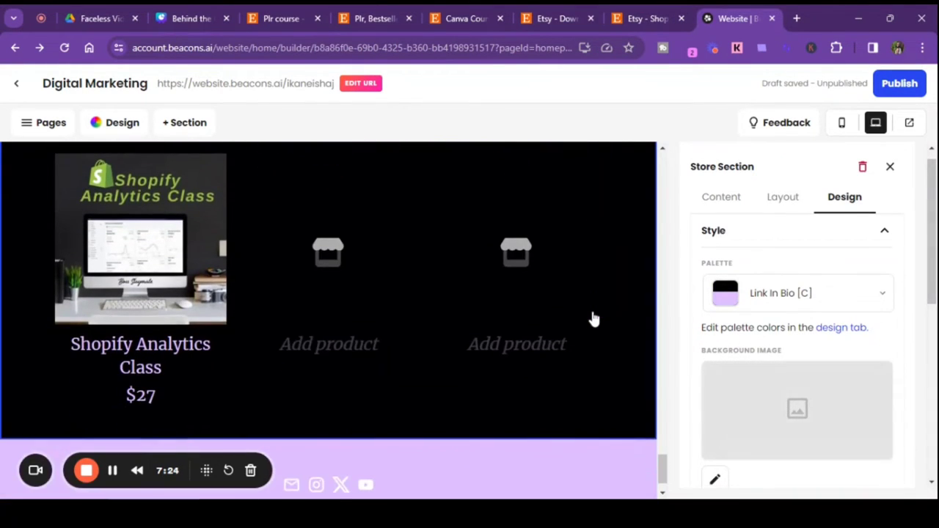
{"action": "scroll", "coordinate": [595, 319], "scroll_direction": "up", "scroll_amount": 5}
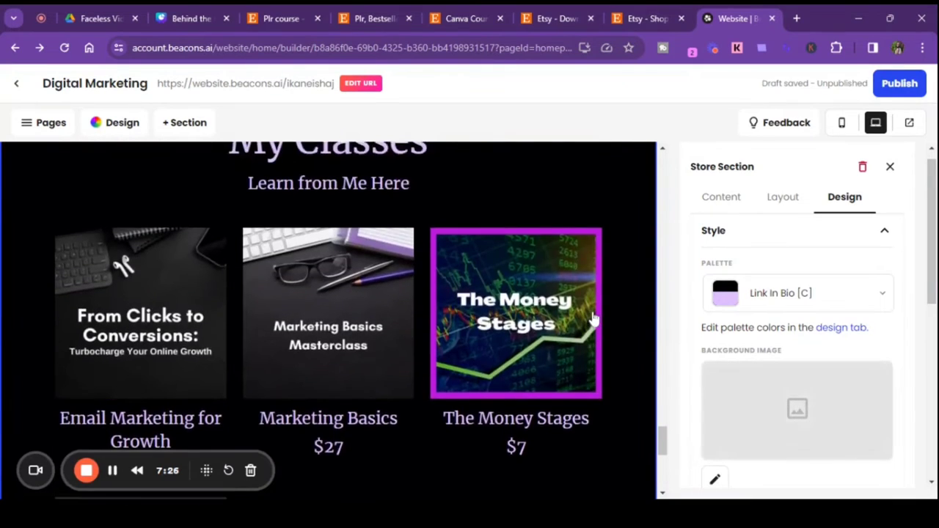
{"action": "scroll", "coordinate": [594, 319], "scroll_direction": "up", "scroll_amount": 6}
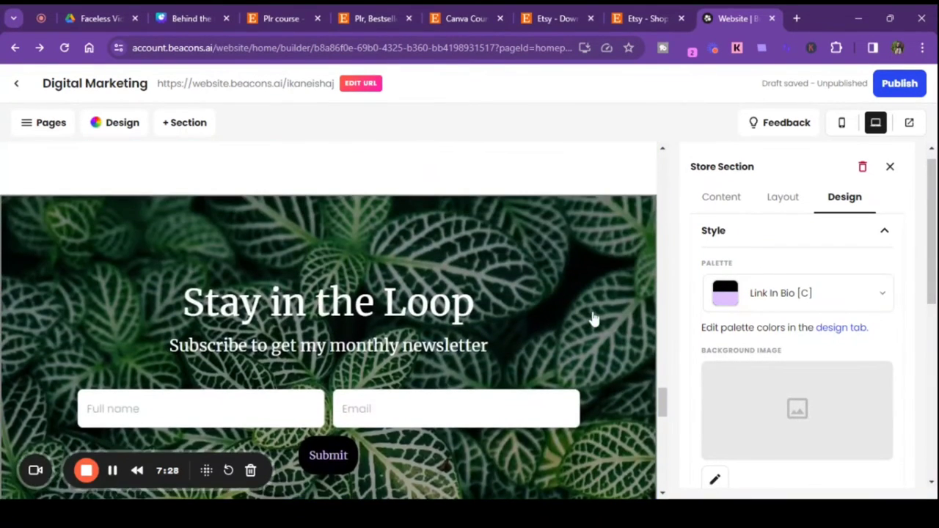
{"action": "scroll", "coordinate": [594, 319], "scroll_direction": "up", "scroll_amount": 8}
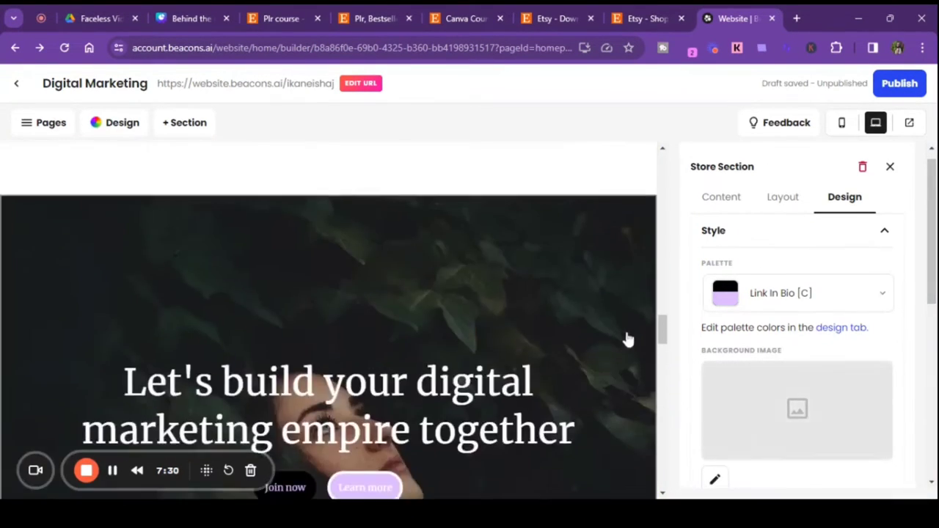
{"action": "left_click_drag", "start_coordinate": [664, 333], "coordinate": [668, 196]}
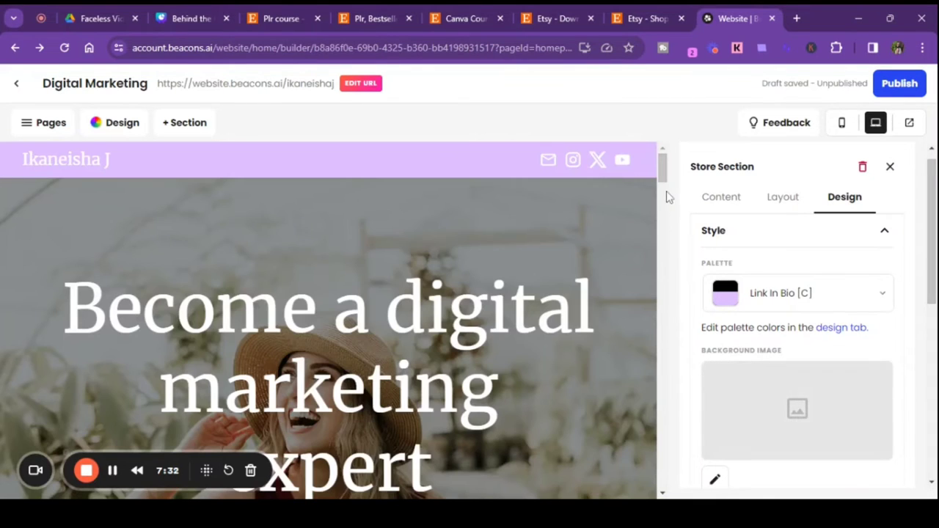
- Select the hero section and look over its image options
{"action": "left_click", "coordinate": [584, 229]}
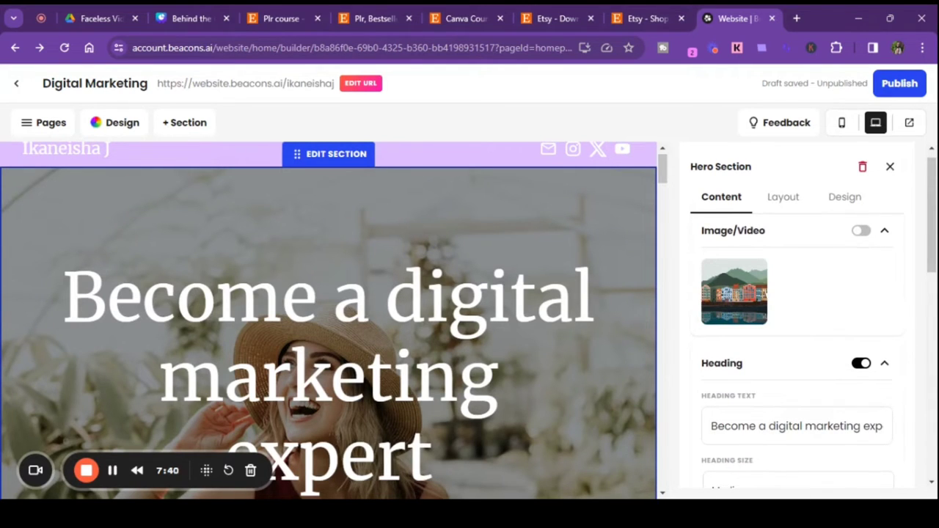
{"action": "left_click", "coordinate": [762, 307]}
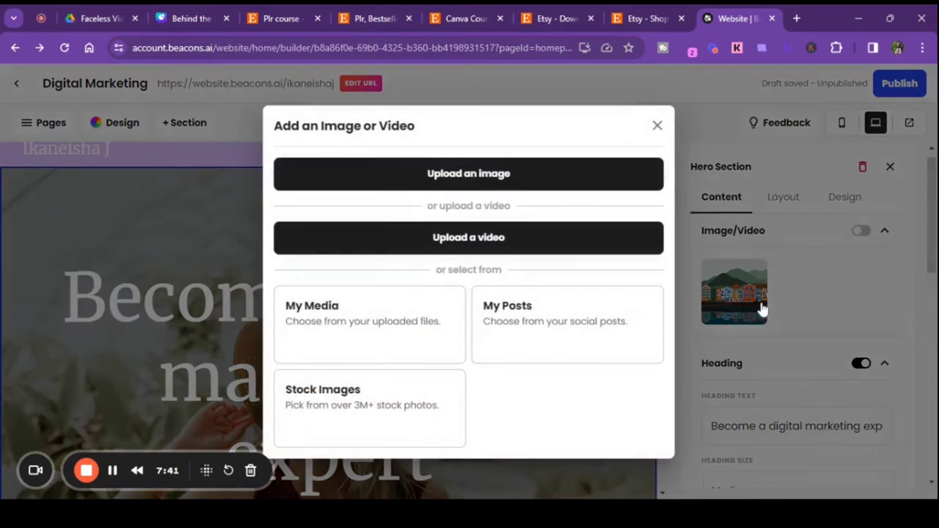
{"action": "left_click", "coordinate": [659, 127]}
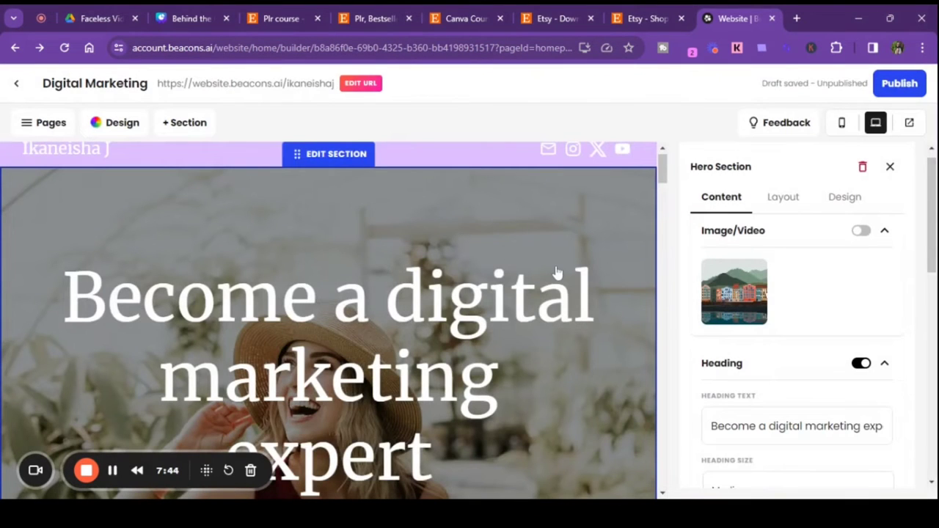
{"action": "scroll", "coordinate": [557, 273], "scroll_direction": "down", "scroll_amount": 4}
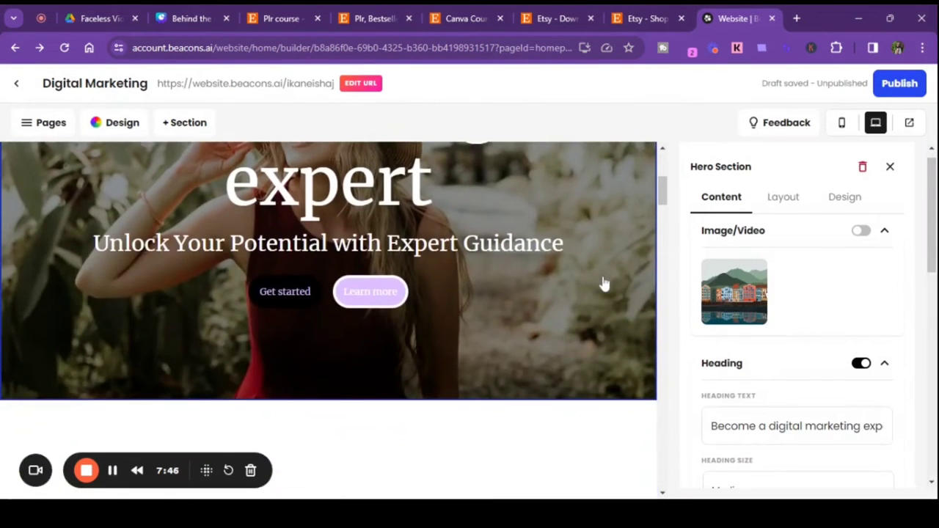
{"action": "scroll", "coordinate": [773, 325], "scroll_direction": "down", "scroll_amount": 5}
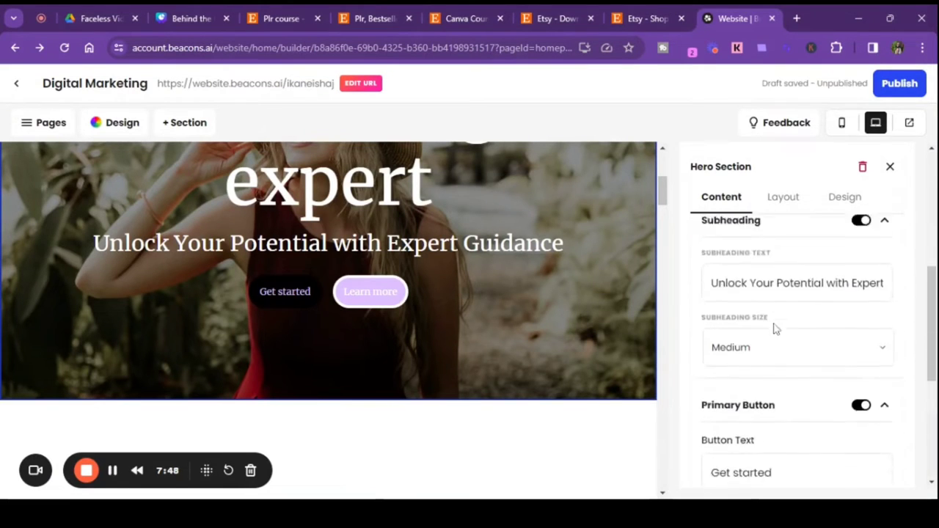
{"action": "scroll", "coordinate": [774, 329], "scroll_direction": "up", "scroll_amount": 5}
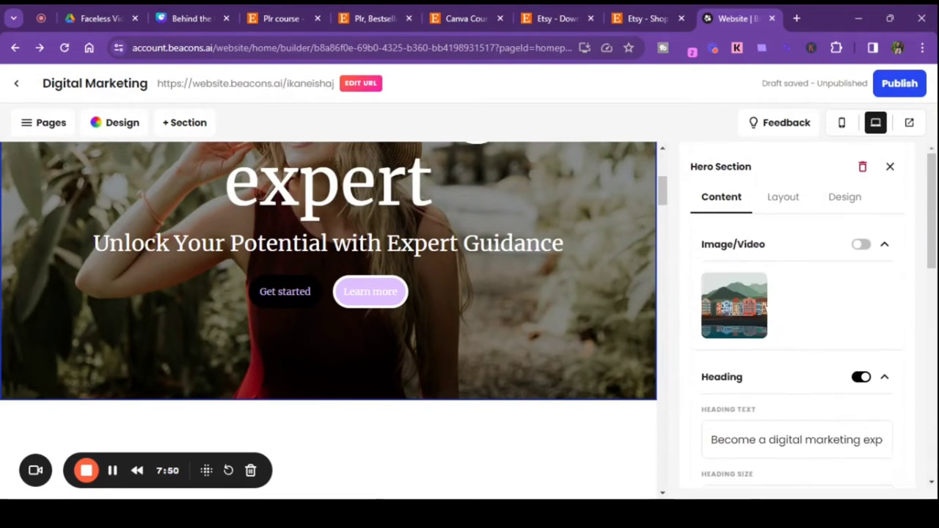
- Choose the neon profile banner from My Media and accept the Custom crop
{"action": "left_click", "coordinate": [733, 317]}
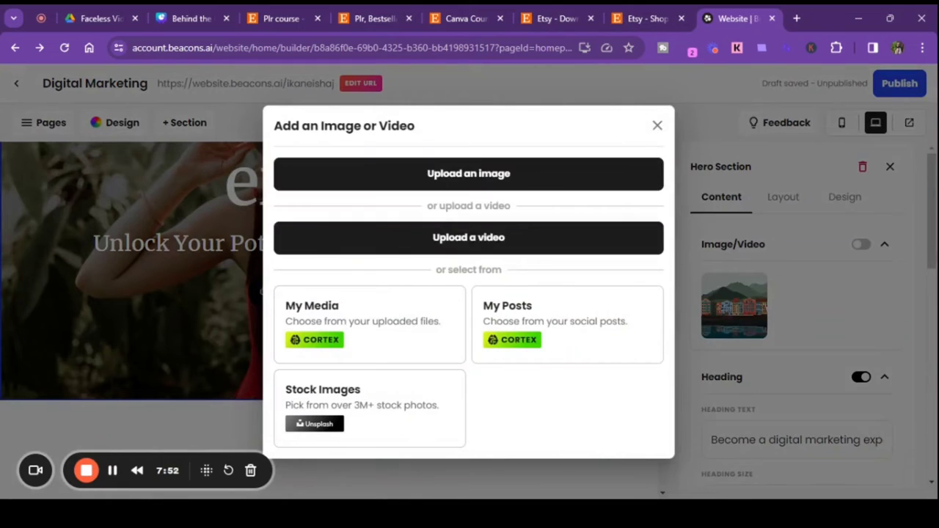
{"action": "left_click", "coordinate": [367, 339]}
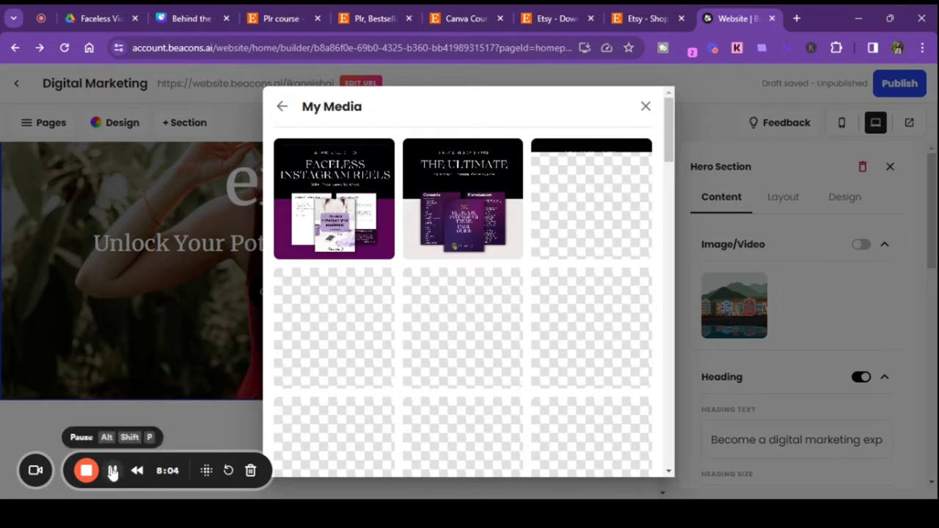
{"action": "scroll", "coordinate": [583, 250], "scroll_direction": "down", "scroll_amount": 1}
{"action": "left_click", "coordinate": [582, 250]}
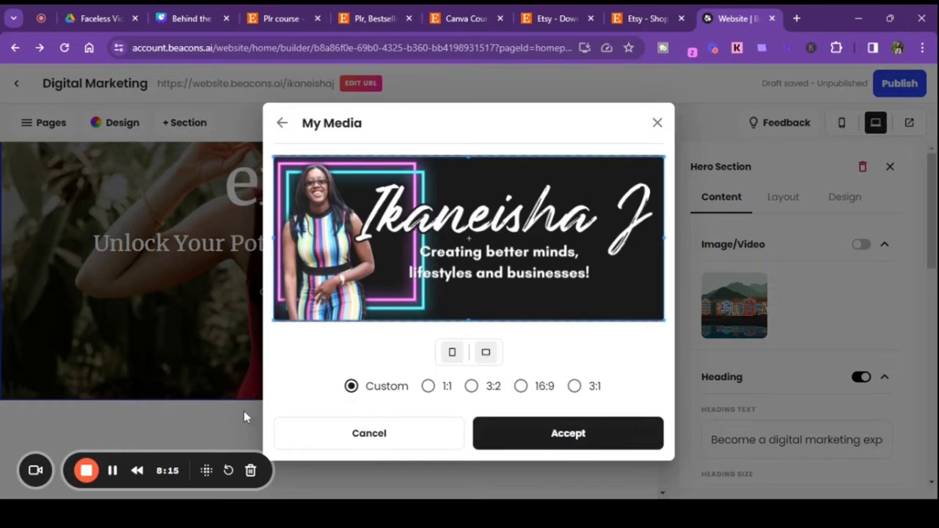
{"action": "left_click", "coordinate": [560, 438]}
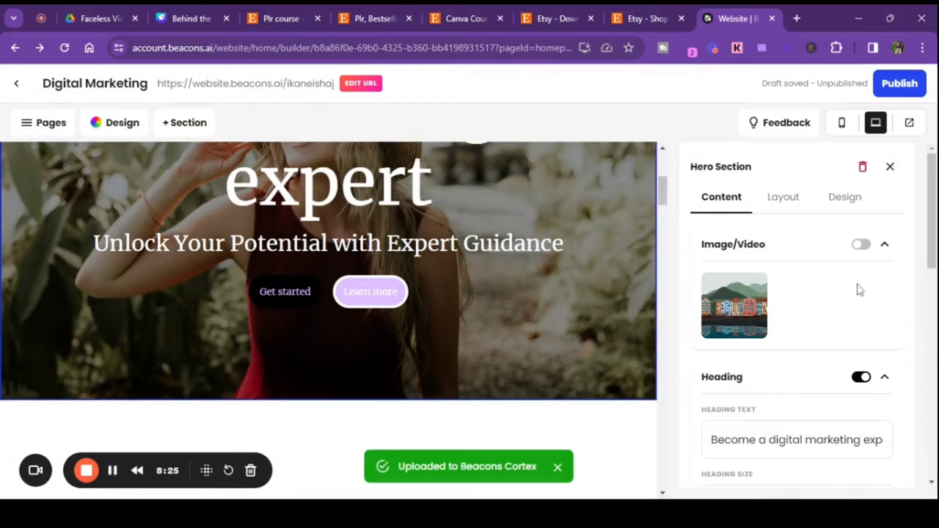
- Toggle the hero's Image/Video display on and back off, then check the preview
{"action": "left_click", "coordinate": [860, 244]}
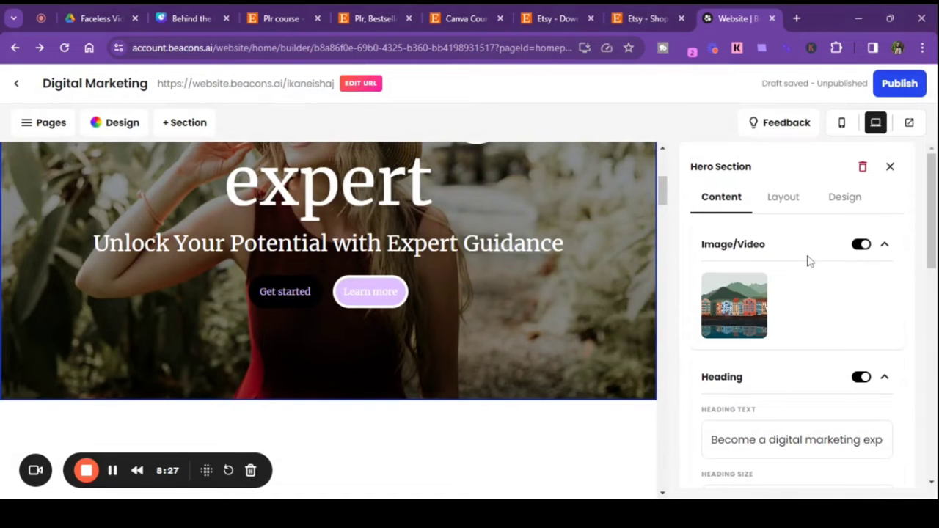
{"action": "left_click", "coordinate": [860, 245]}
{"action": "scroll", "coordinate": [659, 251], "scroll_direction": "down", "scroll_amount": 5}
{"action": "scroll", "coordinate": [639, 259], "scroll_direction": "down", "scroll_amount": 5}
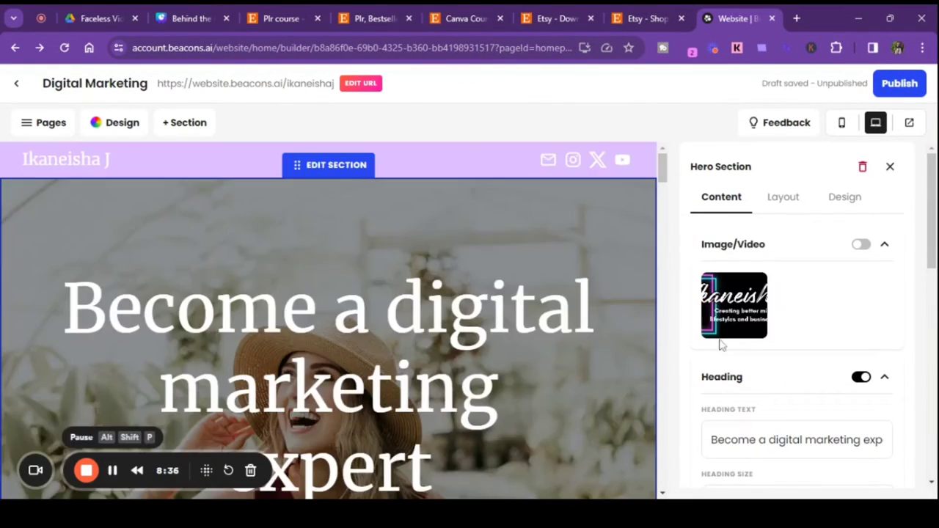
{"action": "scroll", "coordinate": [638, 282], "scroll_direction": "down", "scroll_amount": 5}
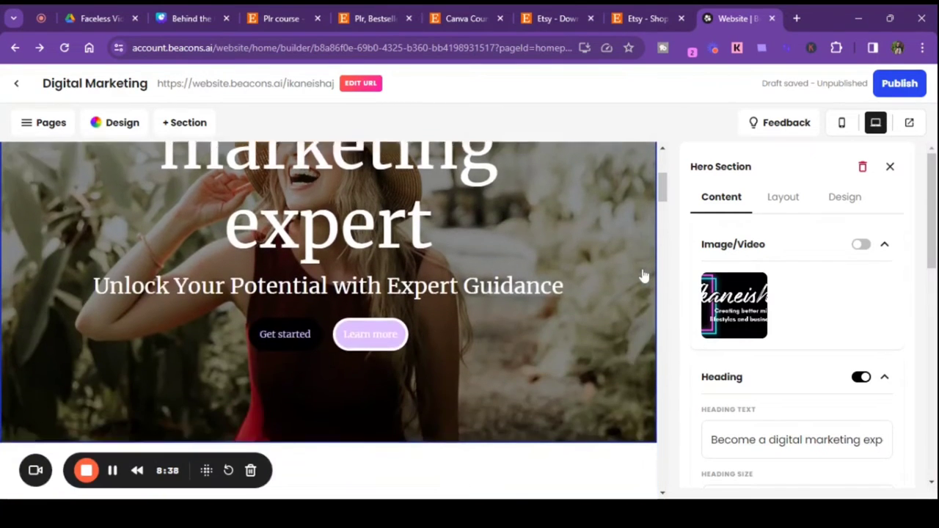
{"action": "scroll", "coordinate": [642, 275], "scroll_direction": "down", "scroll_amount": 1}
{"action": "scroll", "coordinate": [646, 271], "scroll_direction": "down", "scroll_amount": 7}
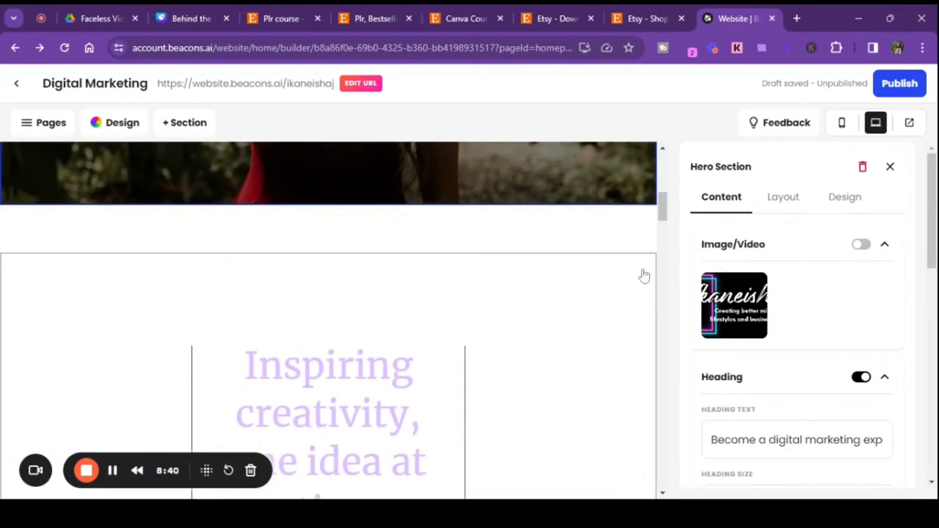
{"action": "left_click_drag", "start_coordinate": [664, 254], "coordinate": [665, 176]}
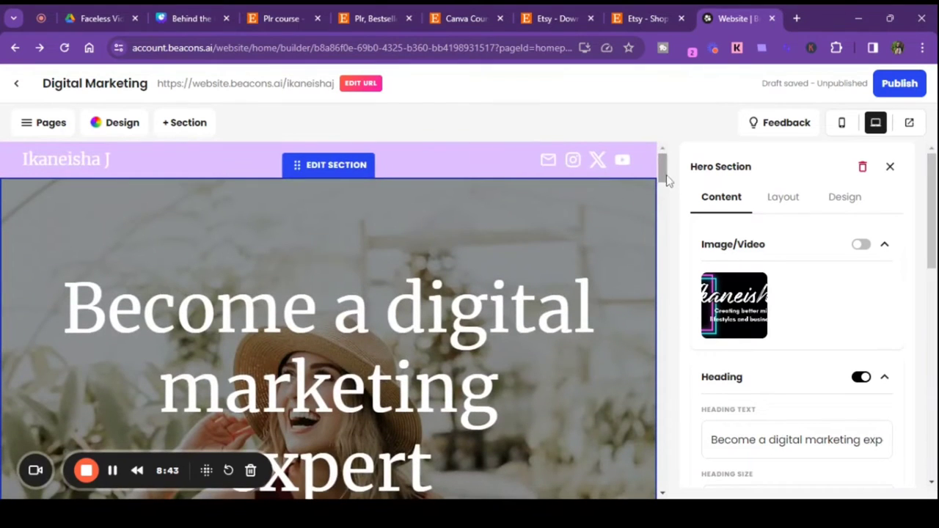
- Browse the hero section's layout options without changing them
{"action": "left_click", "coordinate": [795, 197]}
{"action": "scroll", "coordinate": [783, 306], "scroll_direction": "down", "scroll_amount": 4}
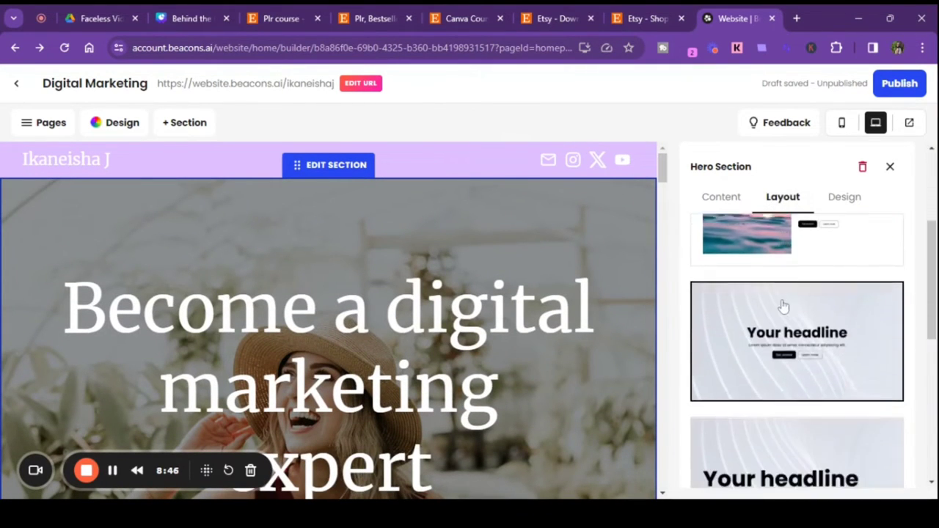
{"action": "scroll", "coordinate": [784, 307], "scroll_direction": "up", "scroll_amount": 1}
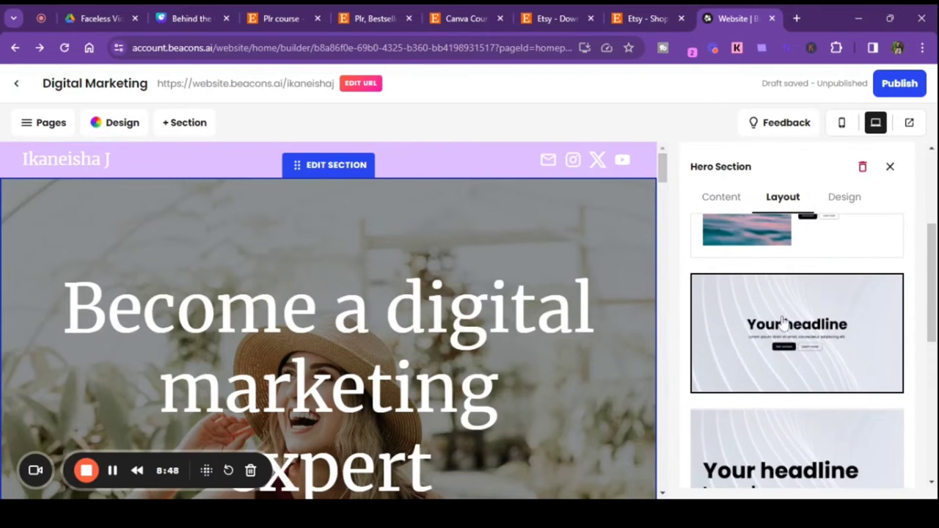
{"action": "scroll", "coordinate": [784, 323], "scroll_direction": "down", "scroll_amount": 5}
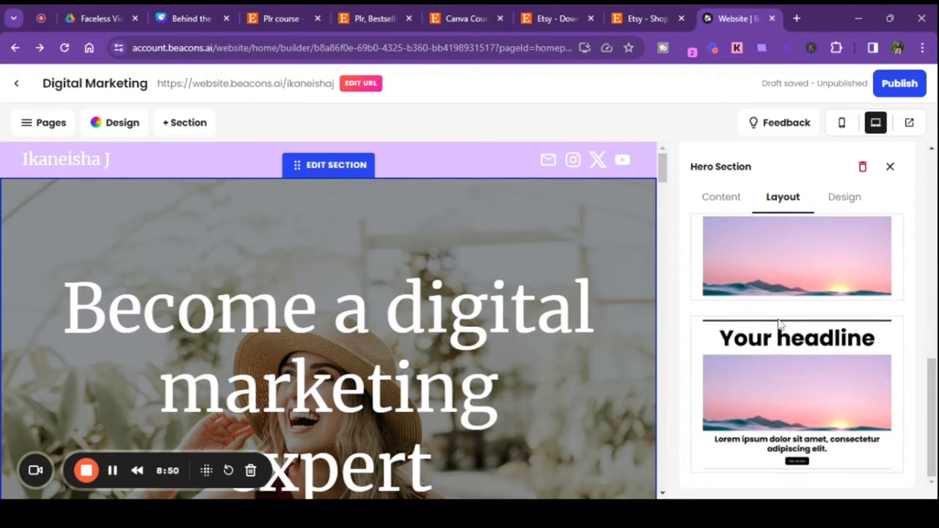
{"action": "scroll", "coordinate": [780, 325], "scroll_direction": "up", "scroll_amount": 5}
{"action": "scroll", "coordinate": [780, 325], "scroll_direction": "down", "scroll_amount": 6}
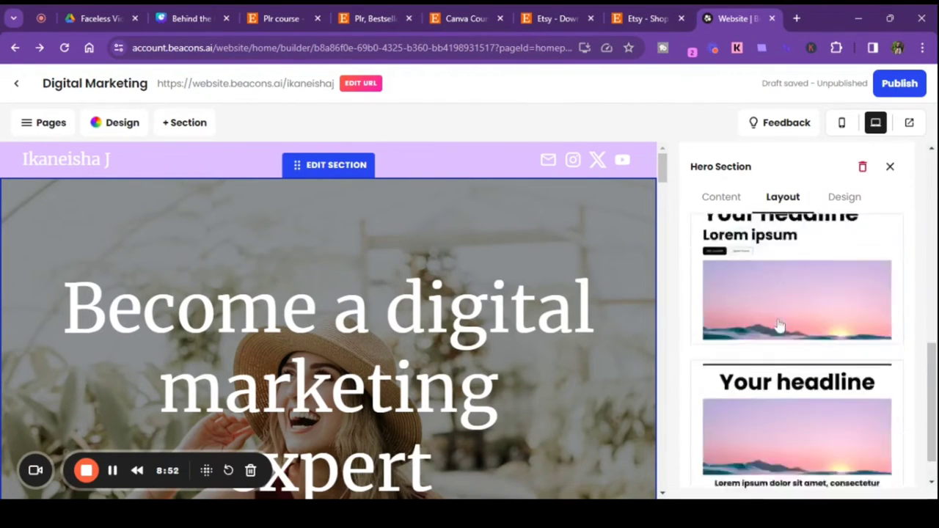
{"action": "scroll", "coordinate": [780, 325], "scroll_direction": "up", "scroll_amount": 2}
{"action": "scroll", "coordinate": [780, 326], "scroll_direction": "down", "scroll_amount": 2}
{"action": "scroll", "coordinate": [780, 325], "scroll_direction": "up", "scroll_amount": 10}
{"action": "scroll", "coordinate": [780, 325], "scroll_direction": "up", "scroll_amount": 2}
{"action": "left_click", "coordinate": [723, 204]}
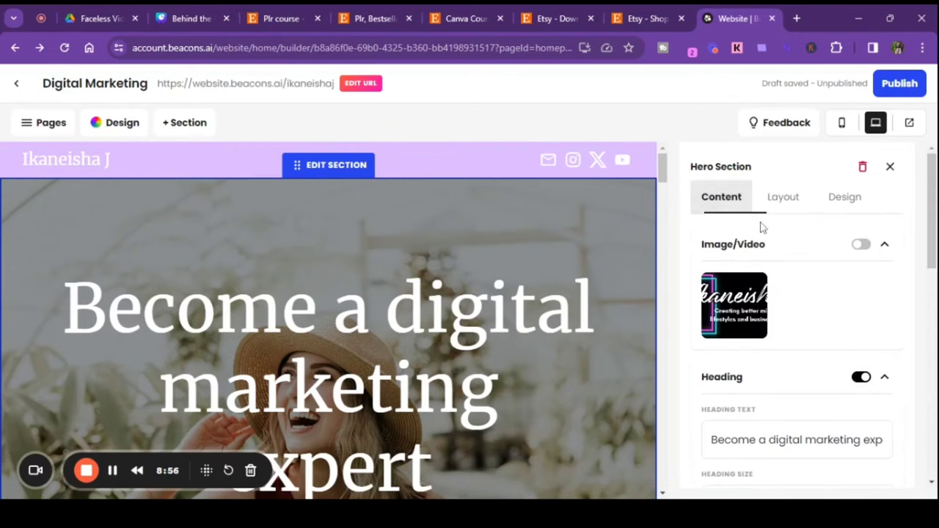
- Remove the hero section's existing background photo
{"action": "scroll", "coordinate": [832, 329], "scroll_direction": "down", "scroll_amount": 4}
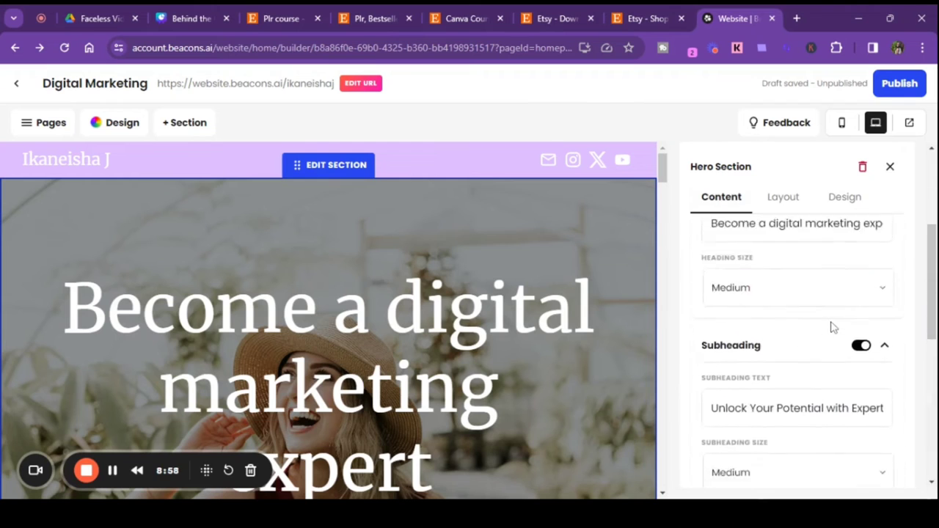
{"action": "scroll", "coordinate": [834, 327], "scroll_direction": "up", "scroll_amount": 2}
{"action": "scroll", "coordinate": [835, 308], "scroll_direction": "up", "scroll_amount": 1}
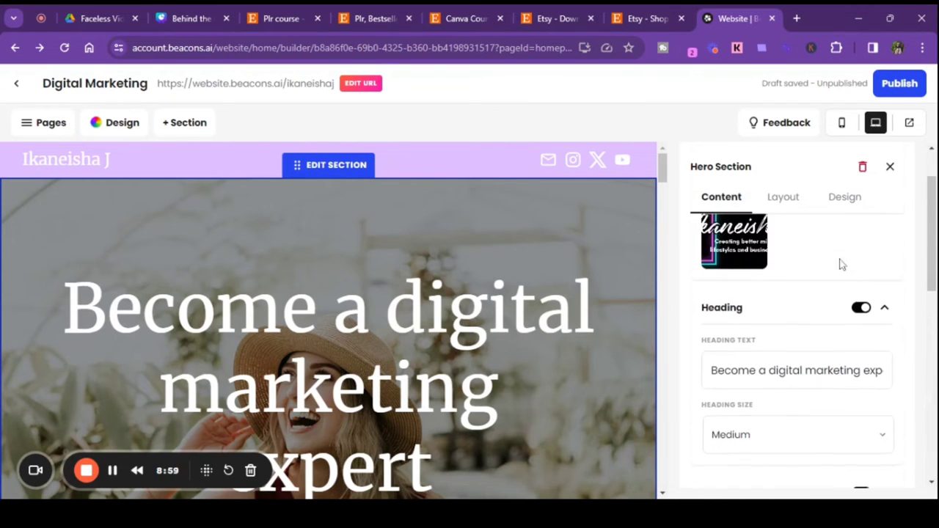
{"action": "left_click", "coordinate": [844, 205]}
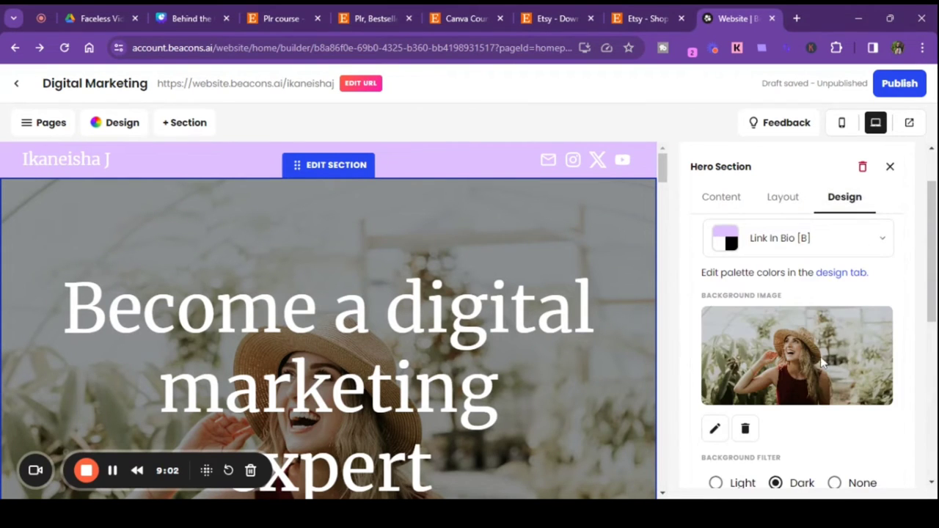
{"action": "scroll", "coordinate": [822, 363], "scroll_direction": "down", "scroll_amount": 1}
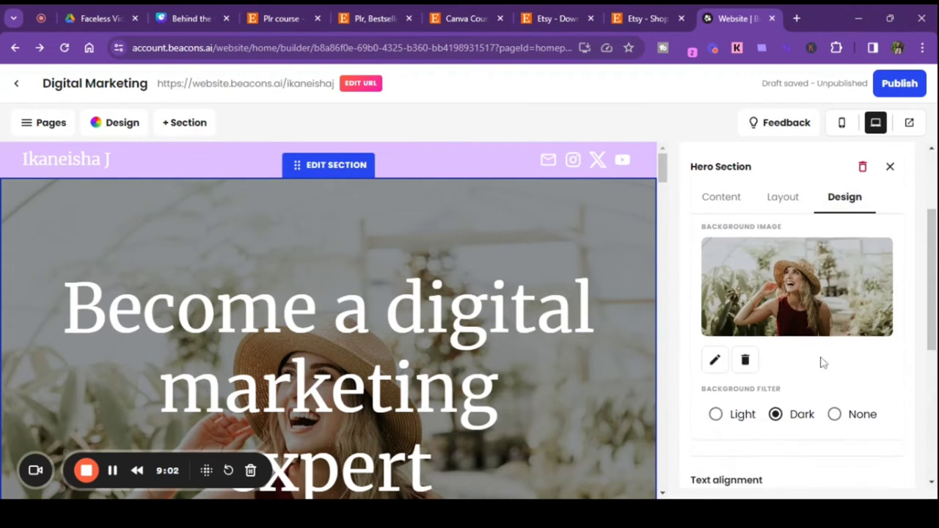
{"action": "left_click", "coordinate": [747, 361]}
{"action": "left_click", "coordinate": [591, 321]}
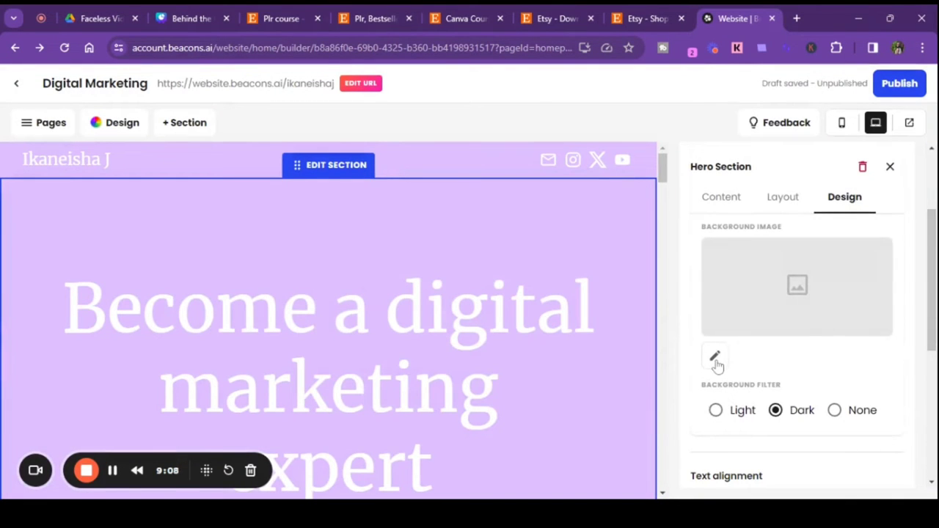
{"action": "scroll", "coordinate": [766, 340], "scroll_direction": "down", "scroll_amount": 4}
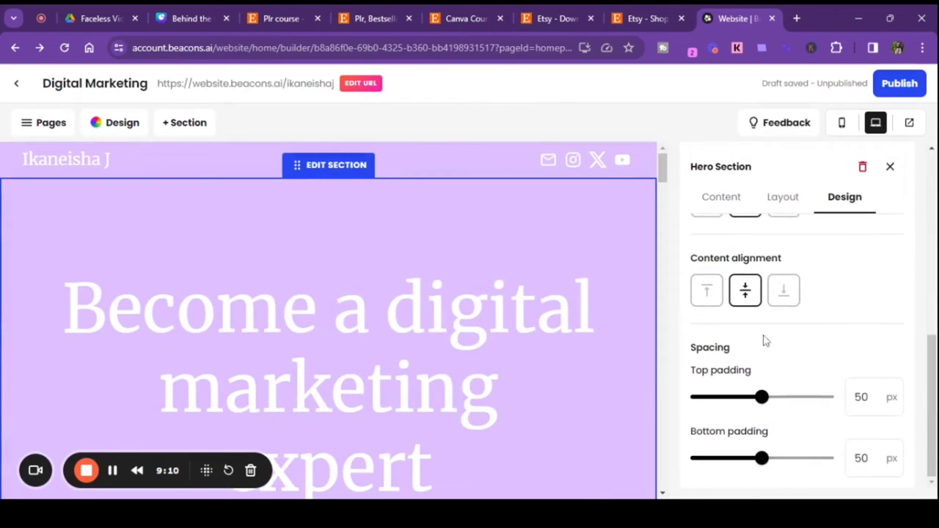
{"action": "scroll", "coordinate": [765, 340], "scroll_direction": "up", "scroll_amount": 5}
- Set the Ikaneisha J banner as the hero background with a Dark filter
{"action": "left_click", "coordinate": [729, 205]}
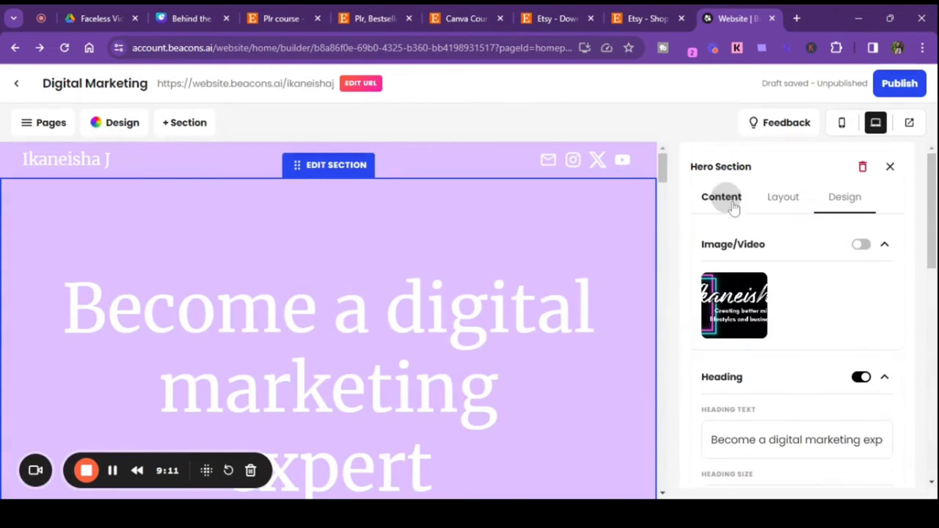
{"action": "scroll", "coordinate": [748, 316], "scroll_direction": "down", "scroll_amount": 2}
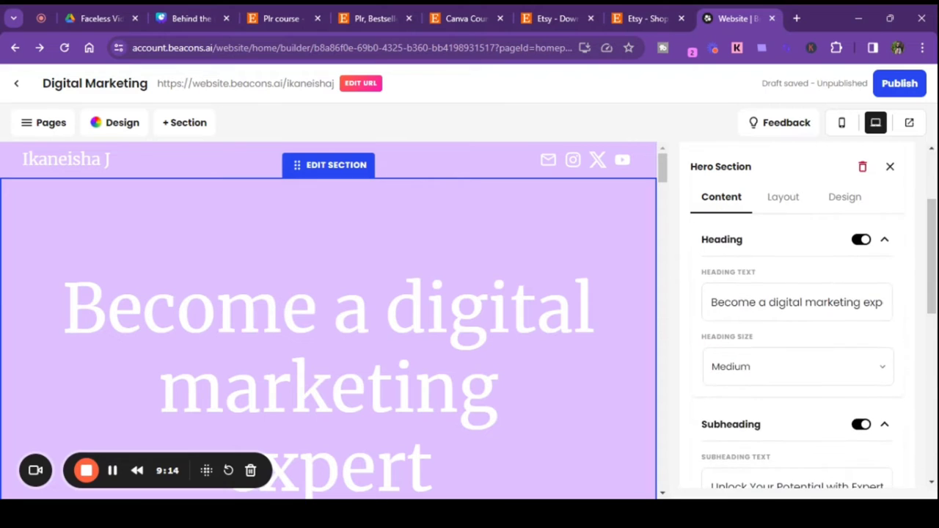
{"action": "scroll", "coordinate": [749, 315], "scroll_direction": "down", "scroll_amount": 3}
{"action": "scroll", "coordinate": [603, 308], "scroll_direction": "down", "scroll_amount": 5}
{"action": "scroll", "coordinate": [601, 306], "scroll_direction": "up", "scroll_amount": 4}
{"action": "scroll", "coordinate": [601, 306], "scroll_direction": "up", "scroll_amount": 1}
{"action": "left_click", "coordinate": [844, 196]}
{"action": "scroll", "coordinate": [790, 302], "scroll_direction": "down", "scroll_amount": 2}
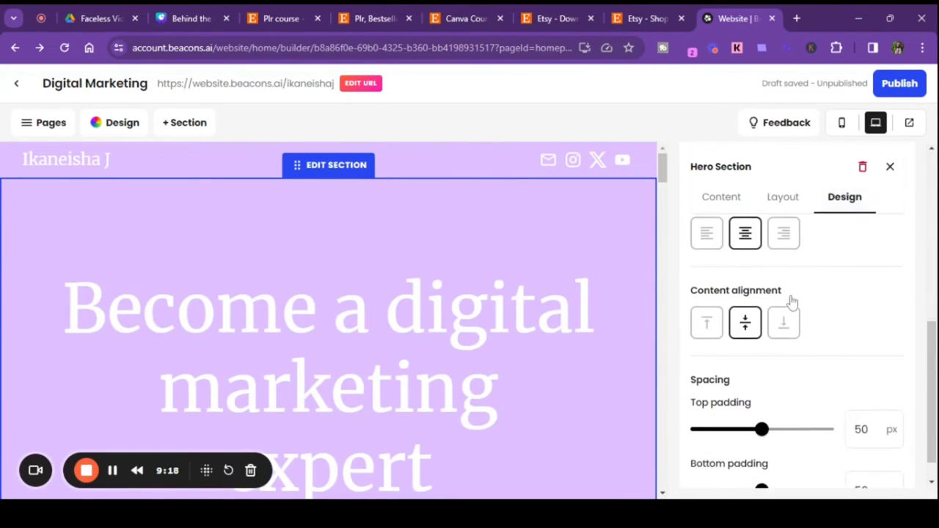
{"action": "scroll", "coordinate": [793, 300], "scroll_direction": "up", "scroll_amount": 5}
{"action": "scroll", "coordinate": [789, 302], "scroll_direction": "down", "scroll_amount": 2}
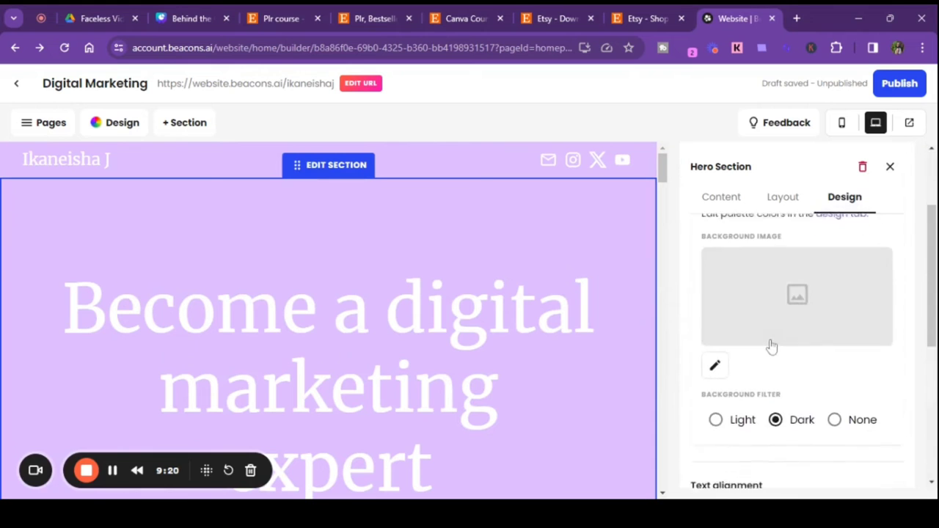
{"action": "left_click", "coordinate": [763, 314]}
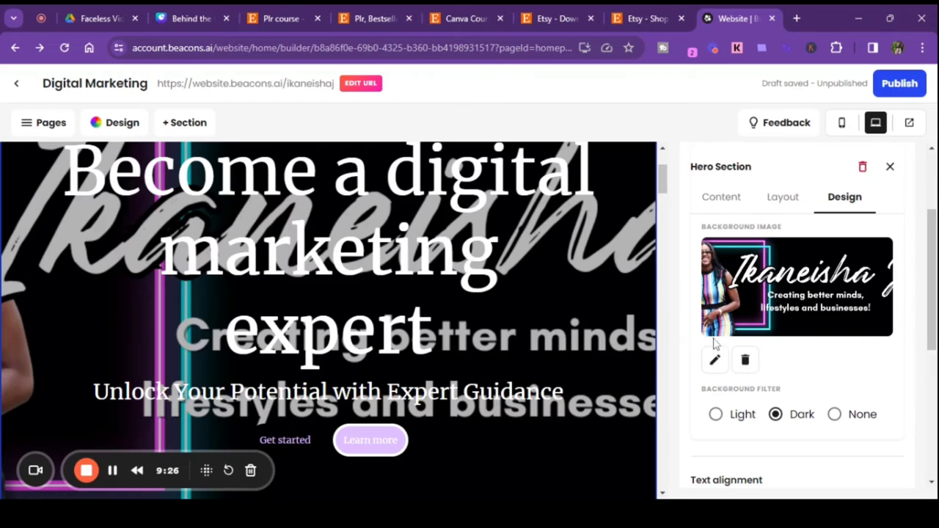
{"action": "left_click", "coordinate": [740, 202]}
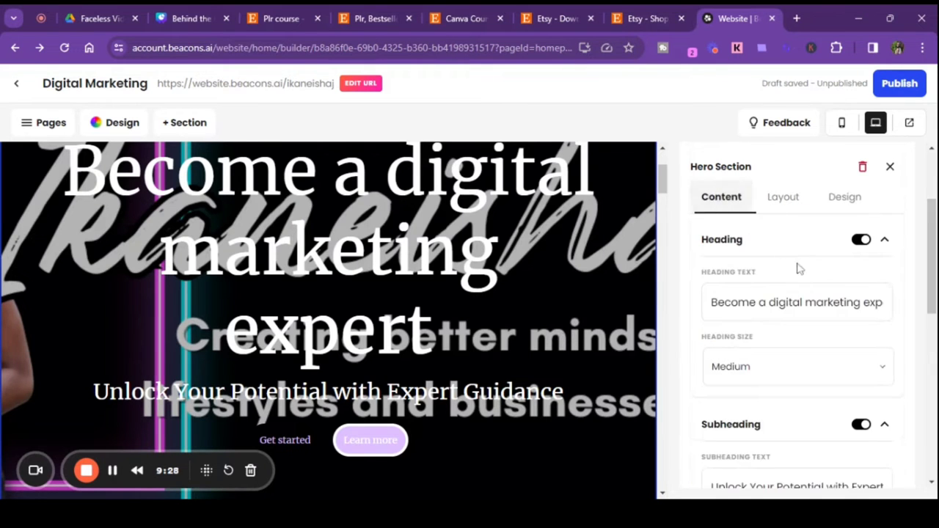
- Clear the hero's heading and subheading text so both fields are empty
{"action": "scroll", "coordinate": [869, 293], "scroll_direction": "down", "scroll_amount": 1}
{"action": "scroll", "coordinate": [871, 282], "scroll_direction": "up", "scroll_amount": 1}
{"action": "left_click", "coordinate": [870, 302]}
{"action": "left_click_drag", "start_coordinate": [870, 303], "coordinate": [709, 302]}
{"action": "key", "text": "BackSpace"}
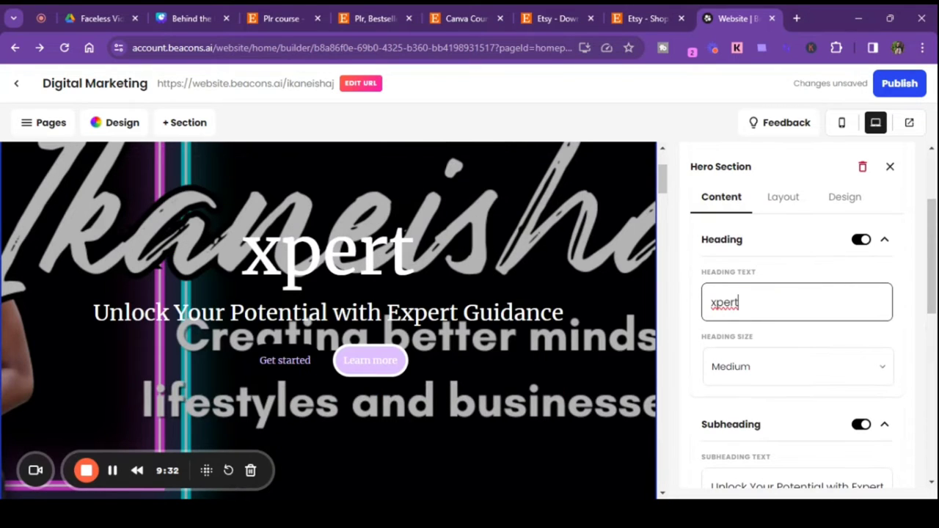
{"action": "key", "text": "BackSpace"}
{"action": "key", "text": "BackSpace"}
{"action": "key", "text": "BackSpace"}
{"action": "key", "text": "BackSpace"}
{"action": "key", "text": "BackSpace"}
{"action": "scroll", "coordinate": [756, 359], "scroll_direction": "down", "scroll_amount": 2}
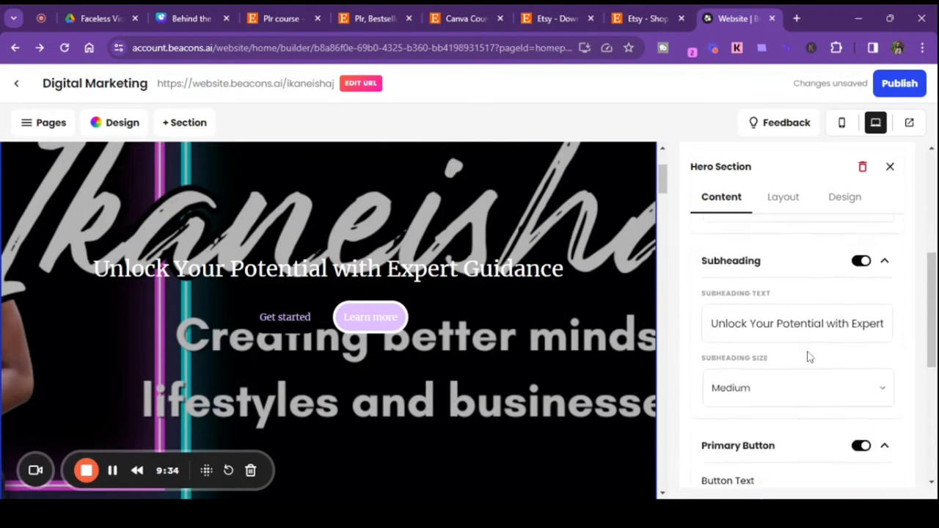
{"action": "scroll", "coordinate": [801, 355], "scroll_direction": "down", "scroll_amount": 1}
{"action": "left_click_drag", "start_coordinate": [884, 281], "coordinate": [685, 292]}
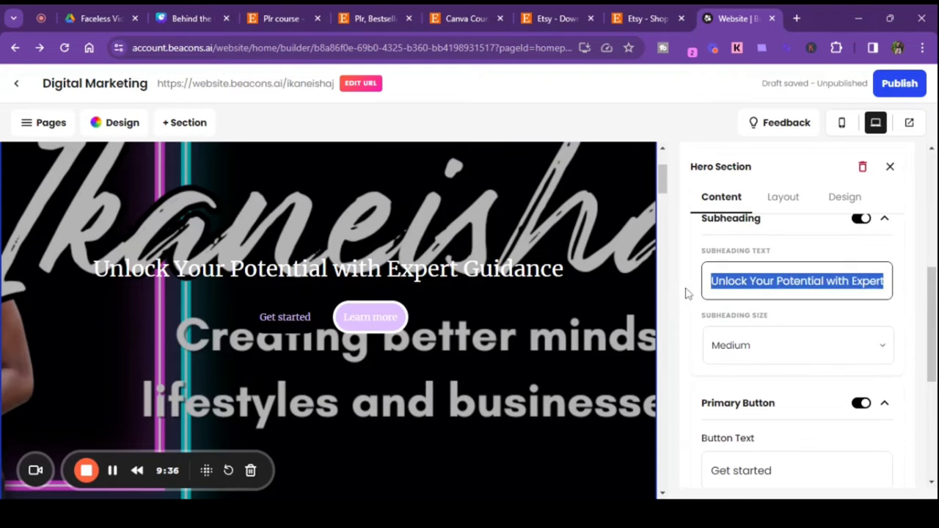
{"action": "key", "text": "BackSpace"}
{"action": "left_click_drag", "start_coordinate": [768, 281], "coordinate": [682, 282]}
{"action": "key", "text": "BackSpace"}
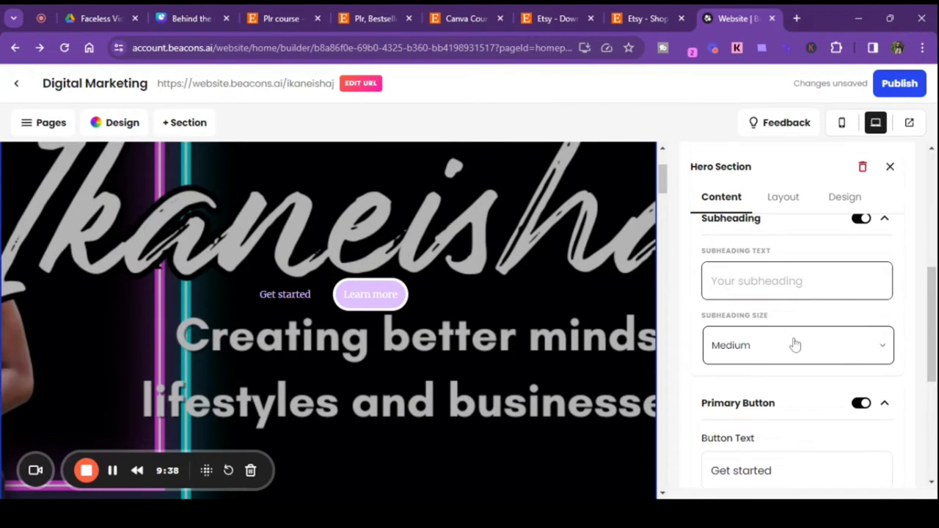
- Switch off the hero's Get started and Learn more buttons
{"action": "scroll", "coordinate": [848, 360], "scroll_direction": "down", "scroll_amount": 1}
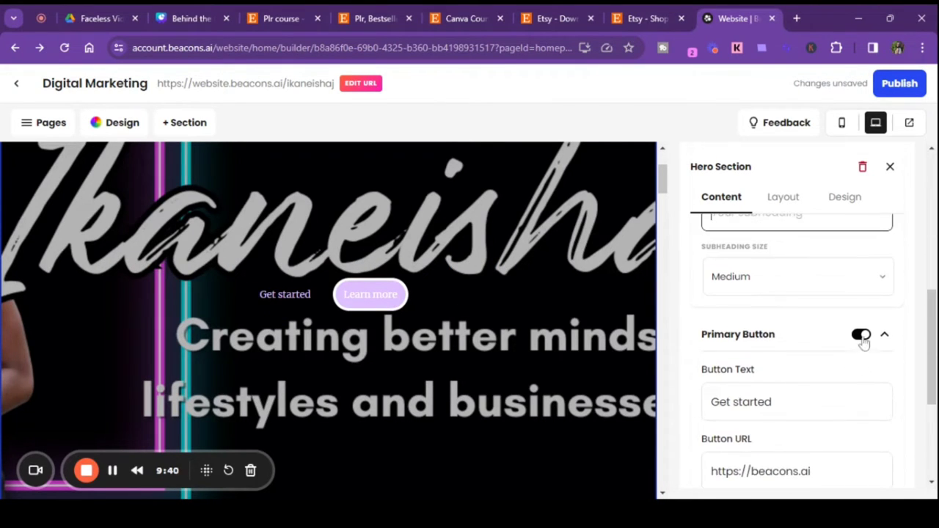
{"action": "left_click", "coordinate": [862, 338]}
{"action": "scroll", "coordinate": [815, 343], "scroll_direction": "down", "scroll_amount": 3}
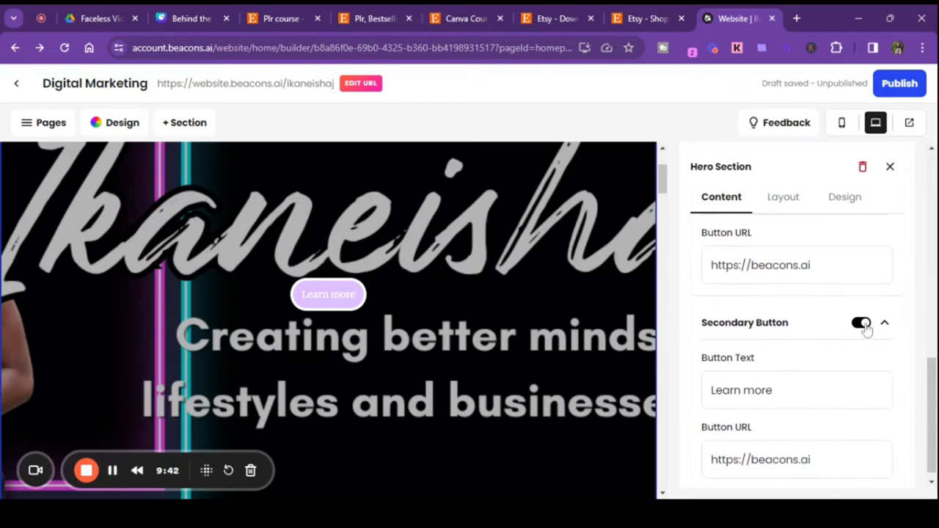
{"action": "left_click", "coordinate": [861, 324]}
{"action": "scroll", "coordinate": [490, 362], "scroll_direction": "down", "scroll_amount": 3}
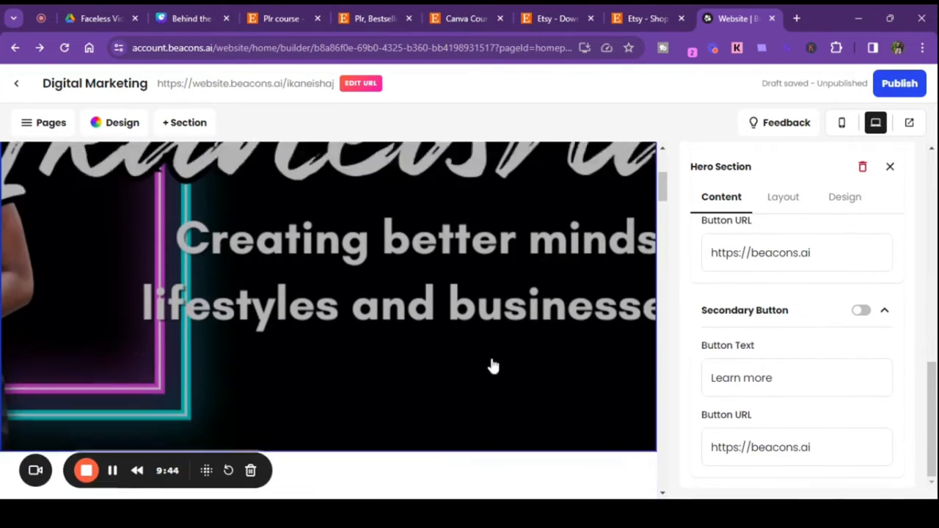
{"action": "scroll", "coordinate": [491, 366], "scroll_direction": "up", "scroll_amount": 3}
{"action": "scroll", "coordinate": [493, 366], "scroll_direction": "up", "scroll_amount": 3}
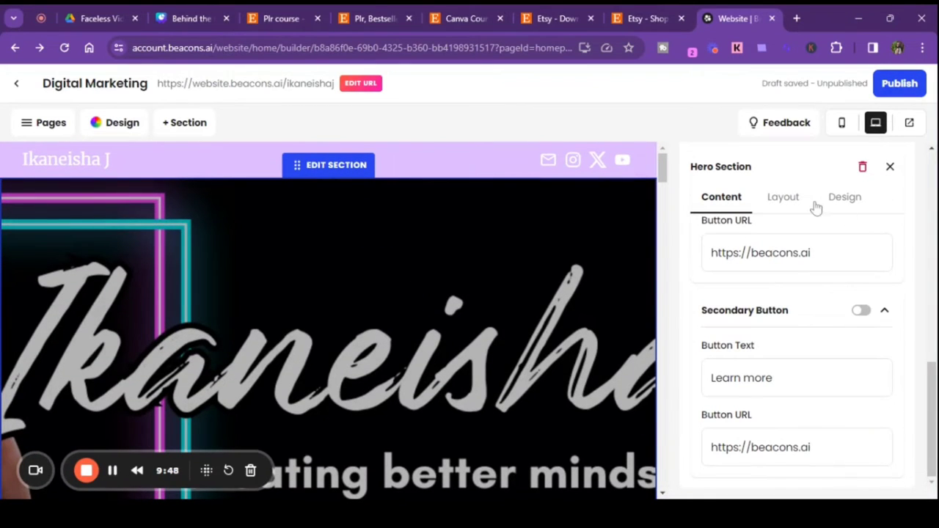
- Review the hero's Design settings, then look back through its Content settings
{"action": "left_click", "coordinate": [844, 197]}
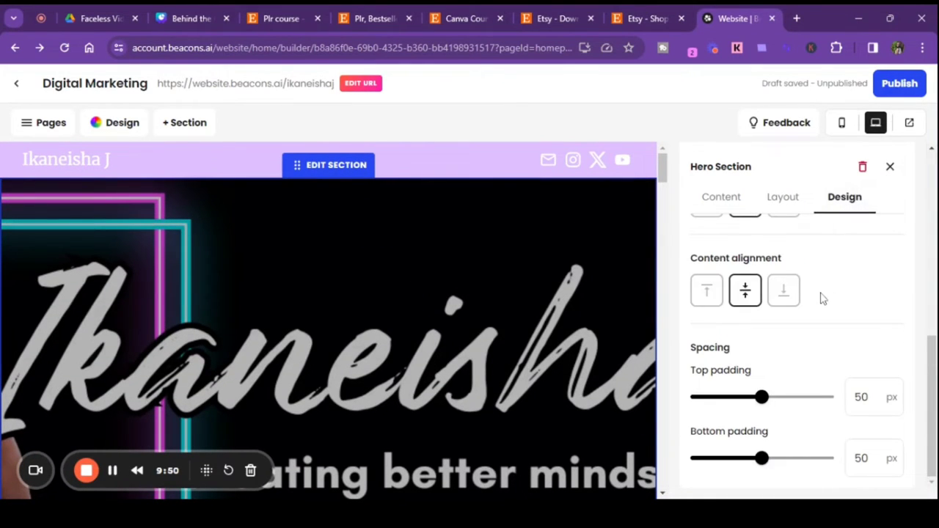
{"action": "scroll", "coordinate": [822, 298], "scroll_direction": "up", "scroll_amount": 5}
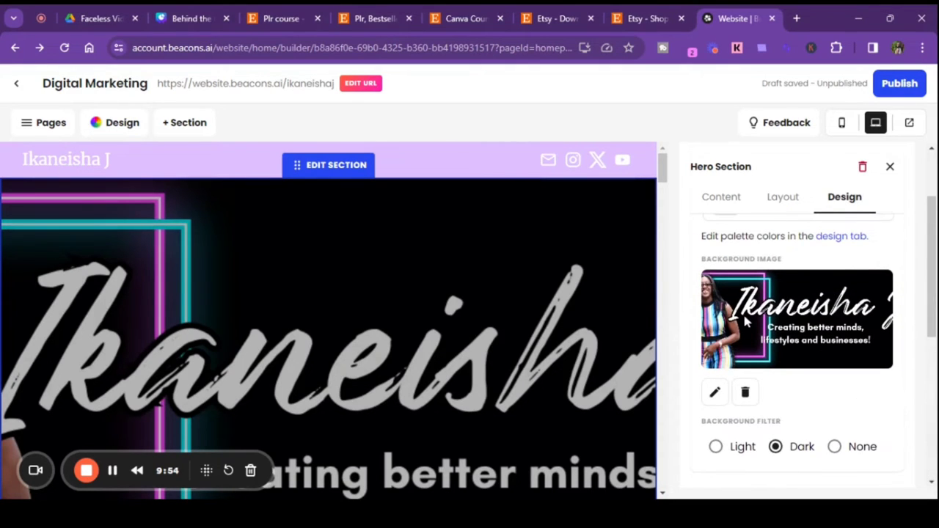
{"action": "scroll", "coordinate": [712, 231], "scroll_direction": "up", "scroll_amount": 2}
{"action": "left_click", "coordinate": [712, 202]}
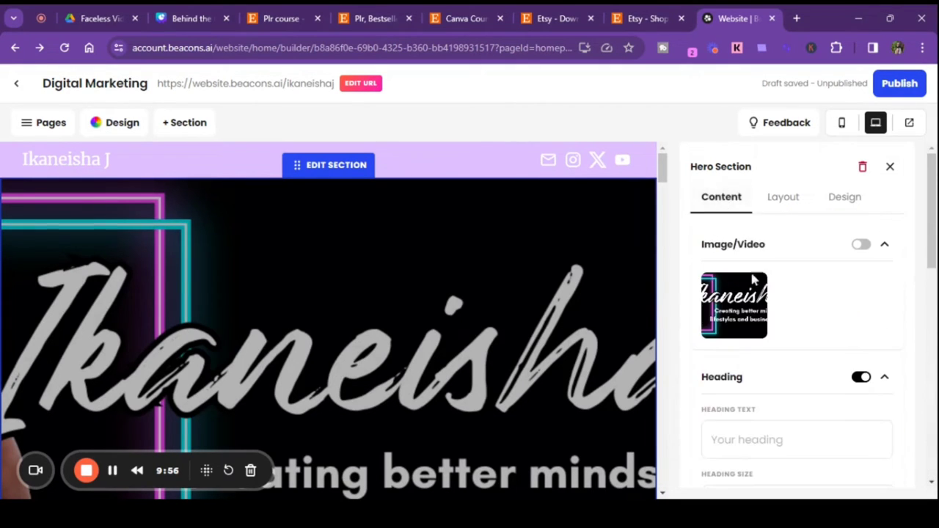
{"action": "scroll", "coordinate": [741, 334], "scroll_direction": "down", "scroll_amount": 4}
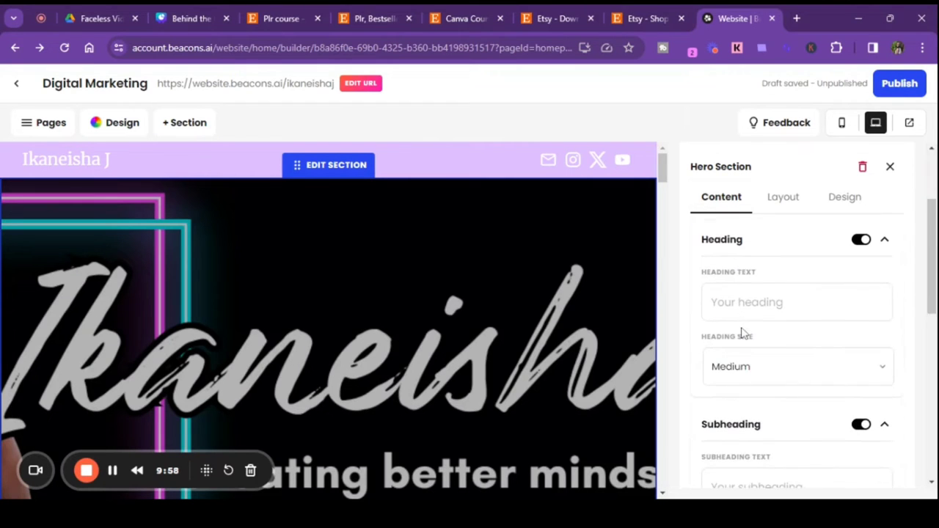
{"action": "scroll", "coordinate": [741, 334], "scroll_direction": "down", "scroll_amount": 5}
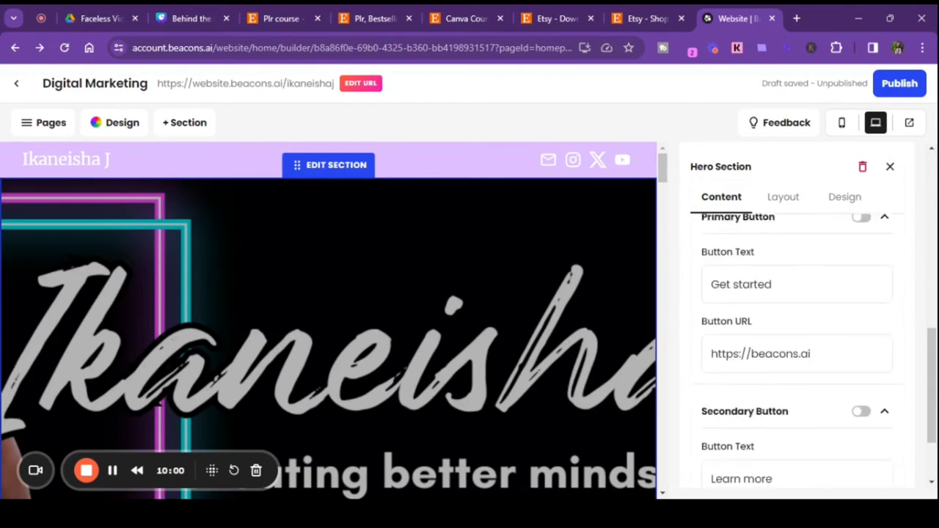
{"action": "scroll", "coordinate": [727, 342], "scroll_direction": "up", "scroll_amount": 9}
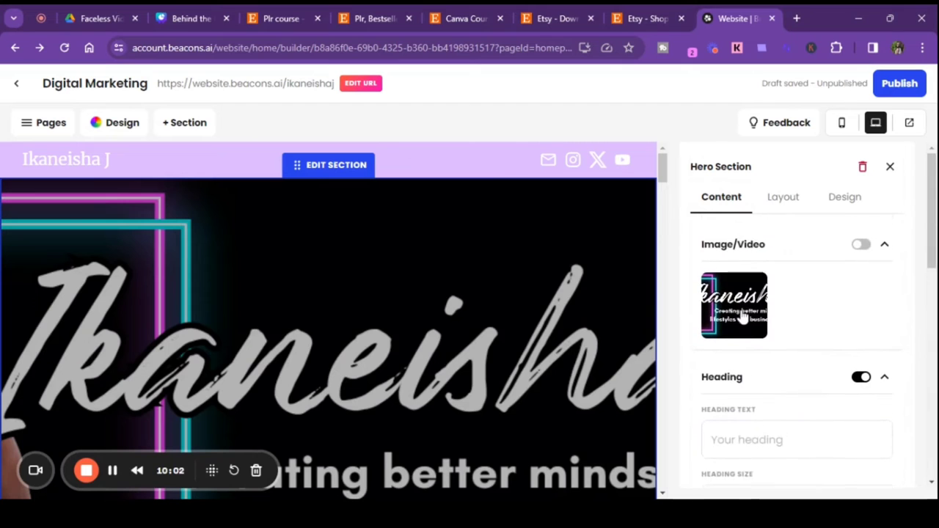
{"action": "scroll", "coordinate": [609, 245], "scroll_direction": "down", "scroll_amount": 6}
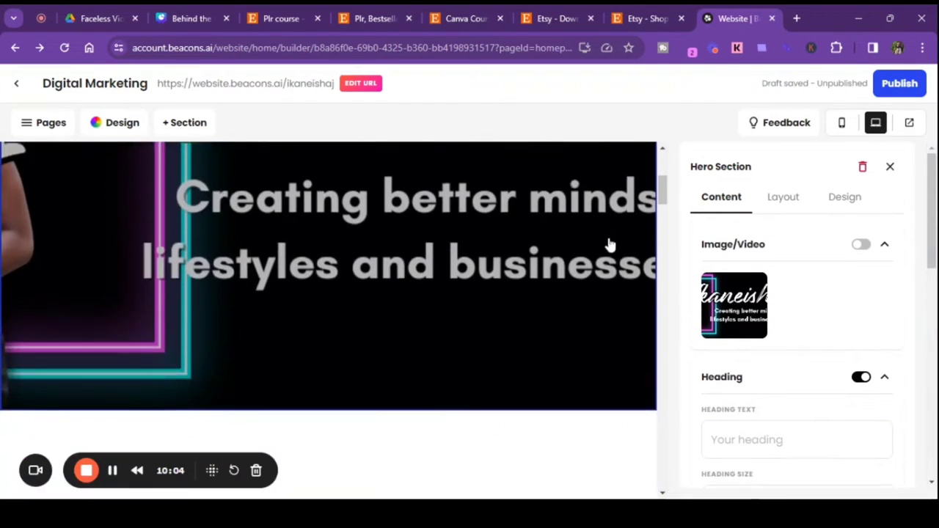
{"action": "scroll", "coordinate": [608, 245], "scroll_direction": "up", "scroll_amount": 2}
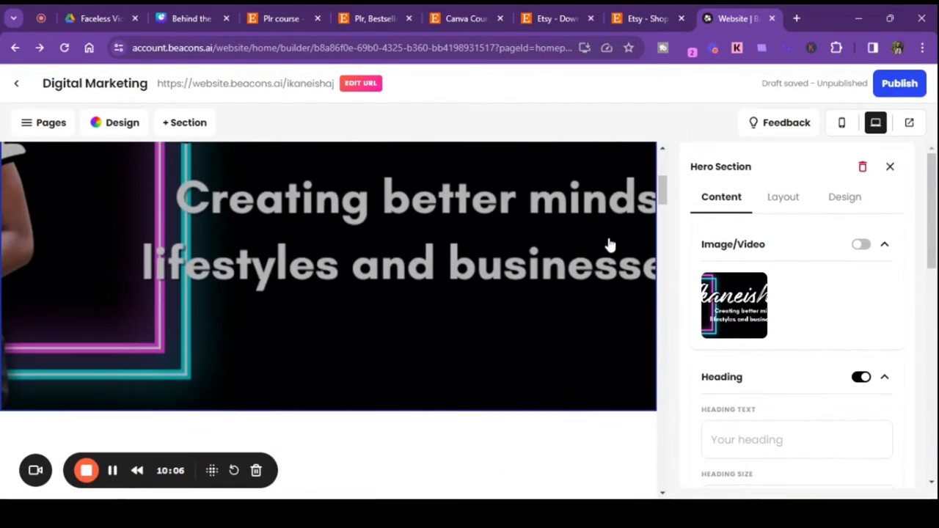
{"action": "scroll", "coordinate": [417, 289], "scroll_direction": "up", "scroll_amount": 4}
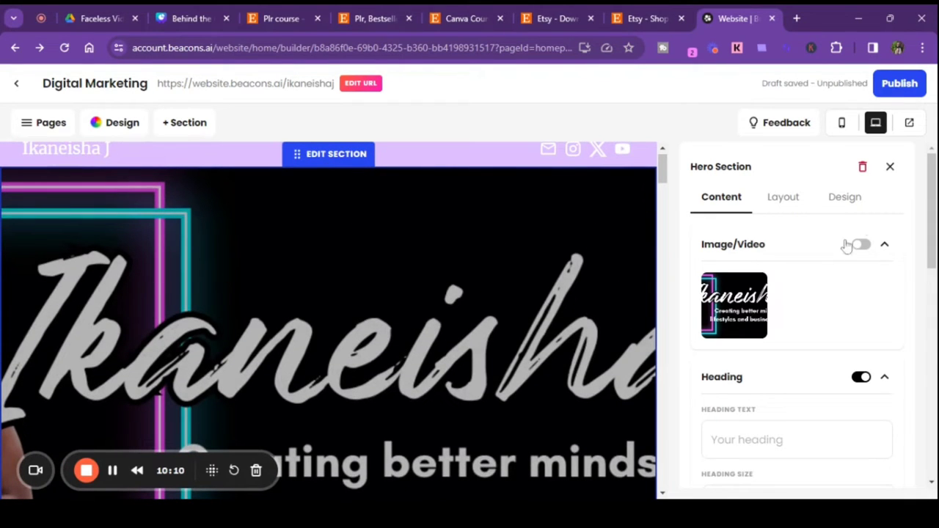
- Recheck the Design tab's Link In Bio [B] palette and Dark filter, then show the Layout options
{"action": "left_click", "coordinate": [829, 200]}
{"action": "scroll", "coordinate": [825, 261], "scroll_direction": "down", "scroll_amount": 3}
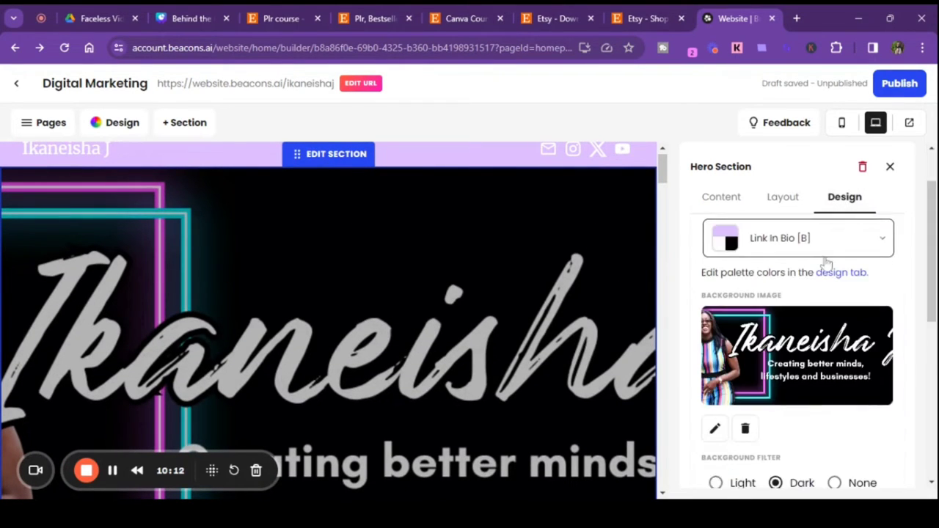
{"action": "scroll", "coordinate": [829, 281], "scroll_direction": "down", "scroll_amount": 2}
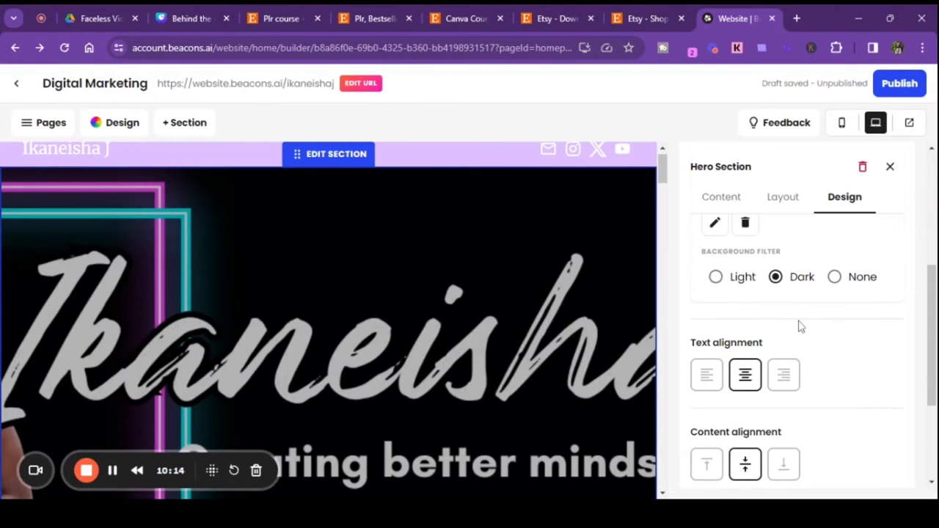
{"action": "scroll", "coordinate": [776, 322], "scroll_direction": "down", "scroll_amount": 3}
{"action": "scroll", "coordinate": [834, 330], "scroll_direction": "up", "scroll_amount": 4}
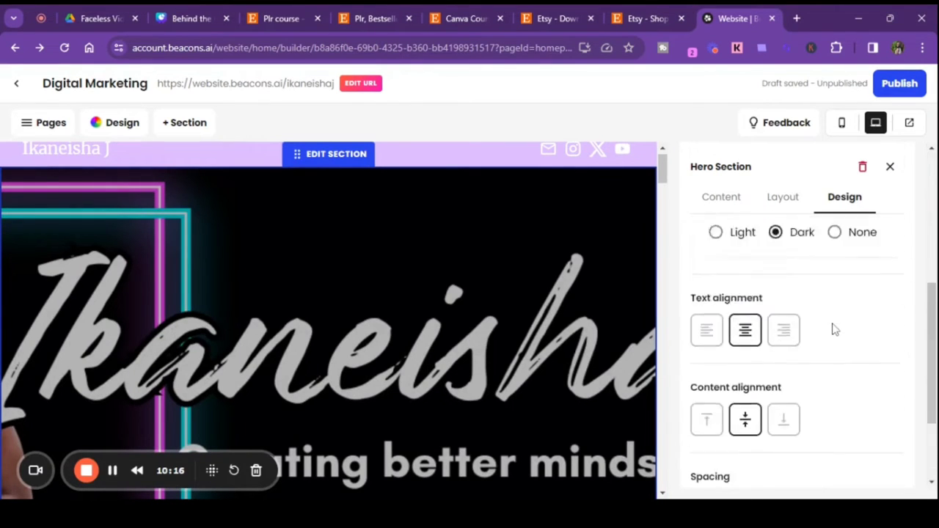
{"action": "scroll", "coordinate": [834, 330], "scroll_direction": "down", "scroll_amount": 2}
{"action": "scroll", "coordinate": [833, 330], "scroll_direction": "up", "scroll_amount": 1}
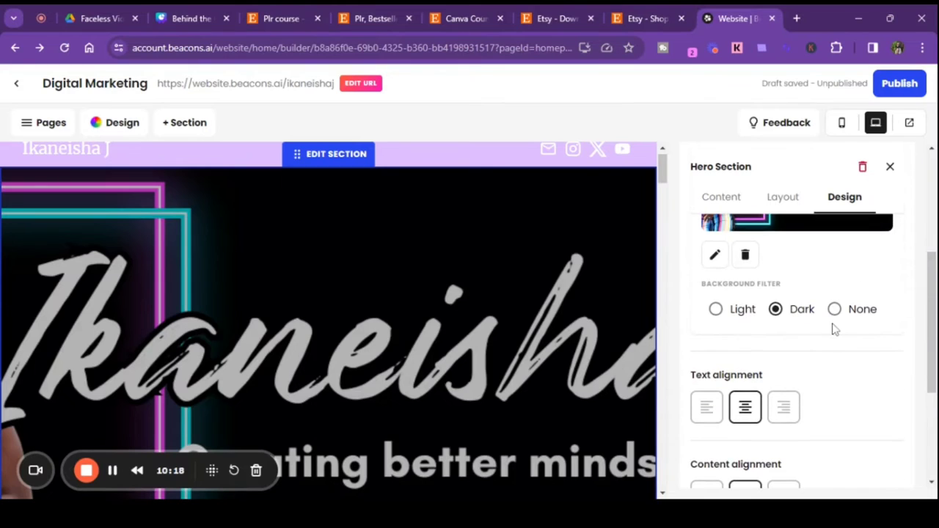
{"action": "scroll", "coordinate": [788, 330], "scroll_direction": "up", "scroll_amount": 4}
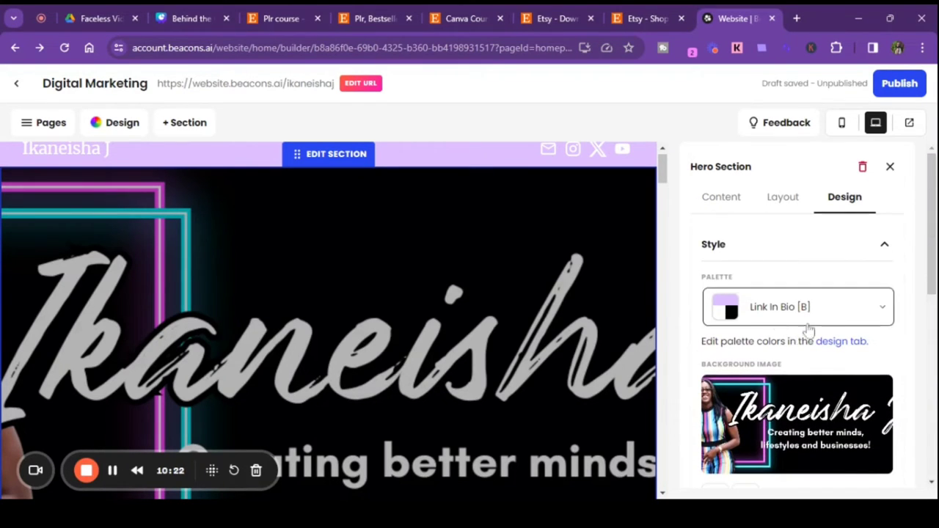
{"action": "left_click", "coordinate": [783, 205]}
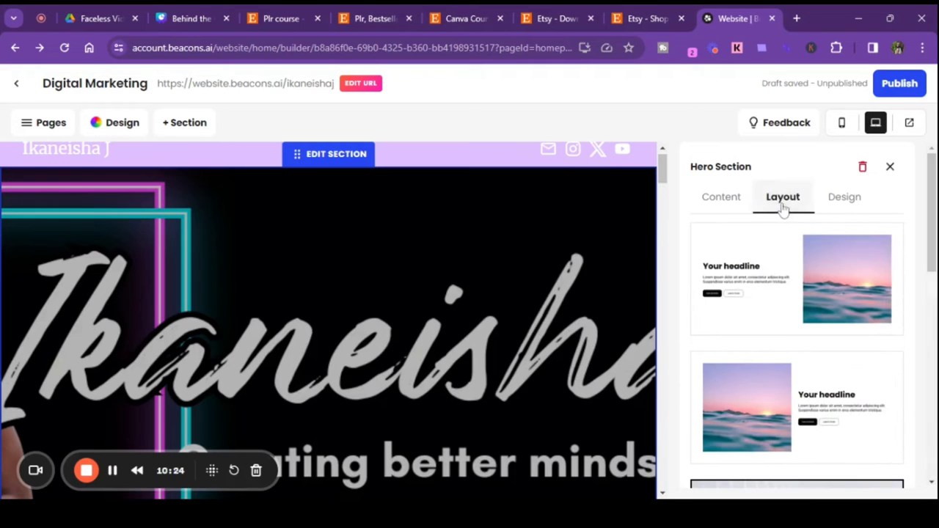
- Apply the first layout to the hero and reposition the banner on the page
{"action": "left_click", "coordinate": [757, 315]}
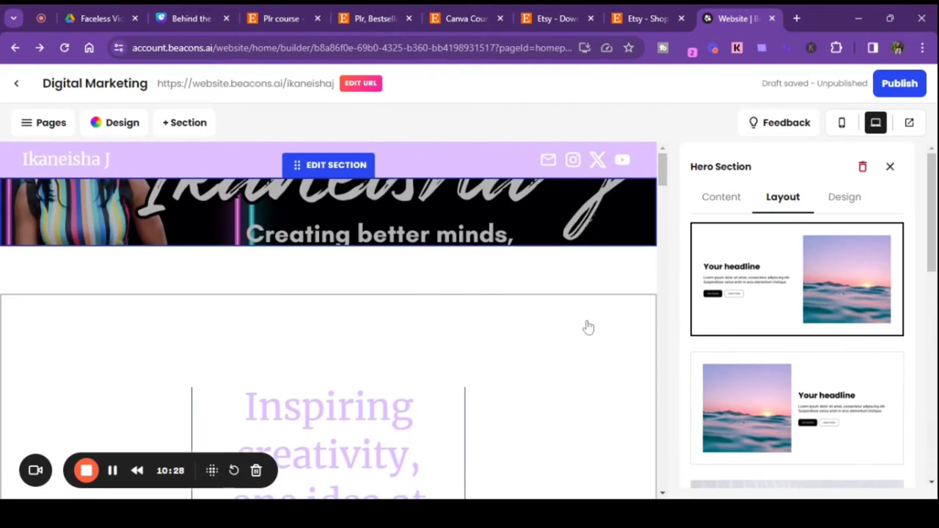
{"action": "scroll", "coordinate": [604, 257], "scroll_direction": "down", "scroll_amount": 2}
{"action": "scroll", "coordinate": [604, 257], "scroll_direction": "down", "scroll_amount": 2}
{"action": "scroll", "coordinate": [604, 256], "scroll_direction": "up", "scroll_amount": 4}
{"action": "scroll", "coordinate": [604, 257], "scroll_direction": "down", "scroll_amount": 5}
{"action": "scroll", "coordinate": [602, 257], "scroll_direction": "down", "scroll_amount": 4}
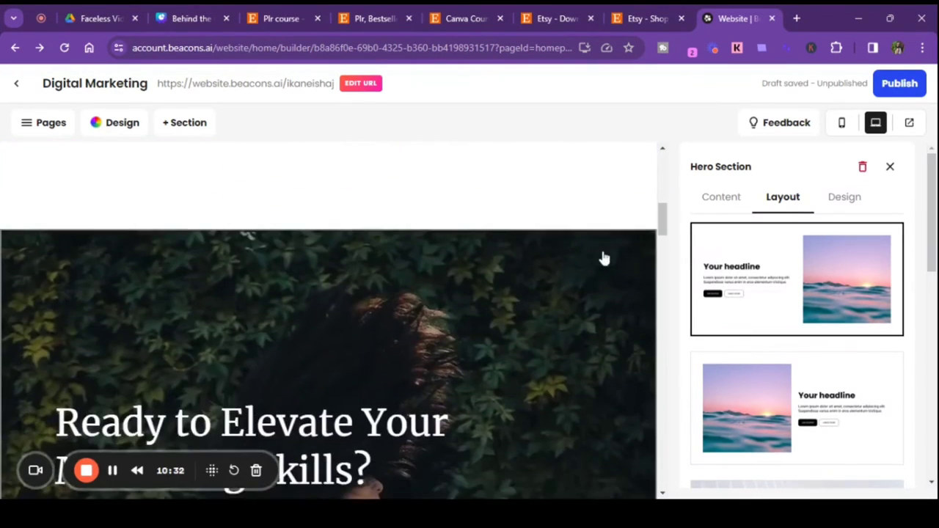
{"action": "scroll", "coordinate": [602, 257], "scroll_direction": "up", "scroll_amount": 10}
{"action": "left_click_drag", "start_coordinate": [361, 215], "coordinate": [297, 233]}
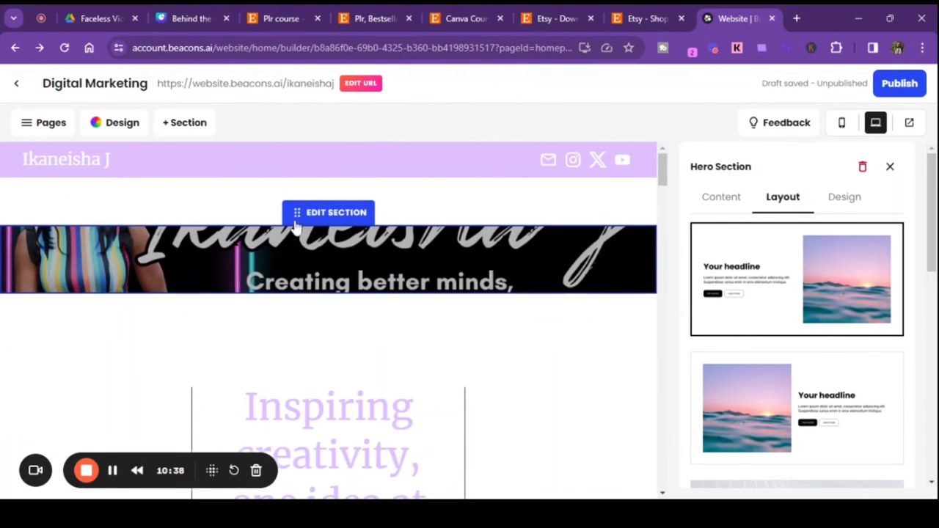
- Settle on the stacked headline-above-image layout, then request deletion of the hero block
{"action": "left_click", "coordinate": [736, 406]}
{"action": "scroll", "coordinate": [789, 342], "scroll_direction": "down", "scroll_amount": 3}
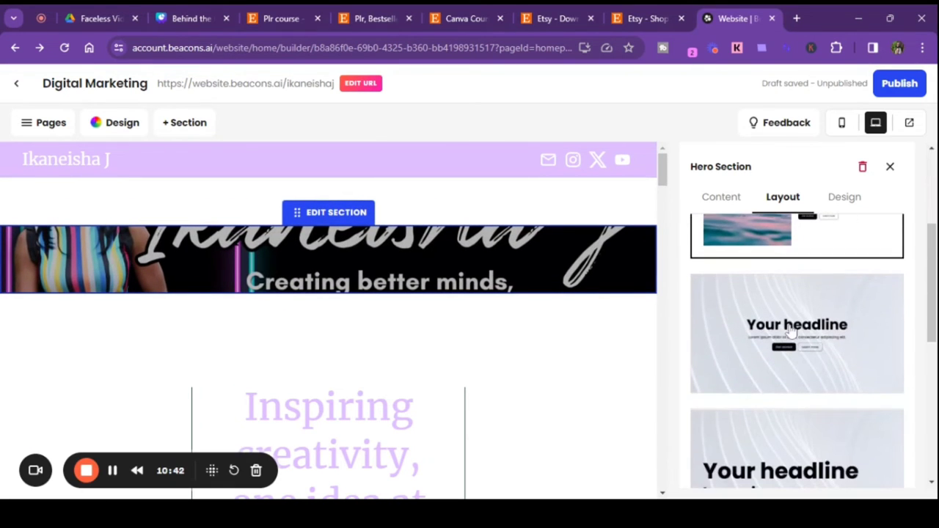
{"action": "left_click", "coordinate": [785, 343]}
{"action": "scroll", "coordinate": [787, 343], "scroll_direction": "down", "scroll_amount": 3}
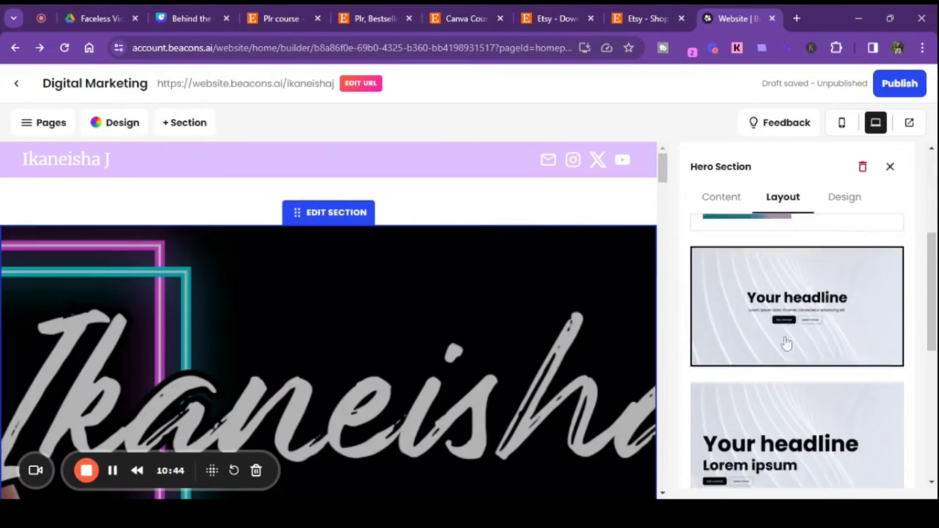
{"action": "scroll", "coordinate": [785, 344], "scroll_direction": "down", "scroll_amount": 2}
{"action": "left_click", "coordinate": [779, 338]}
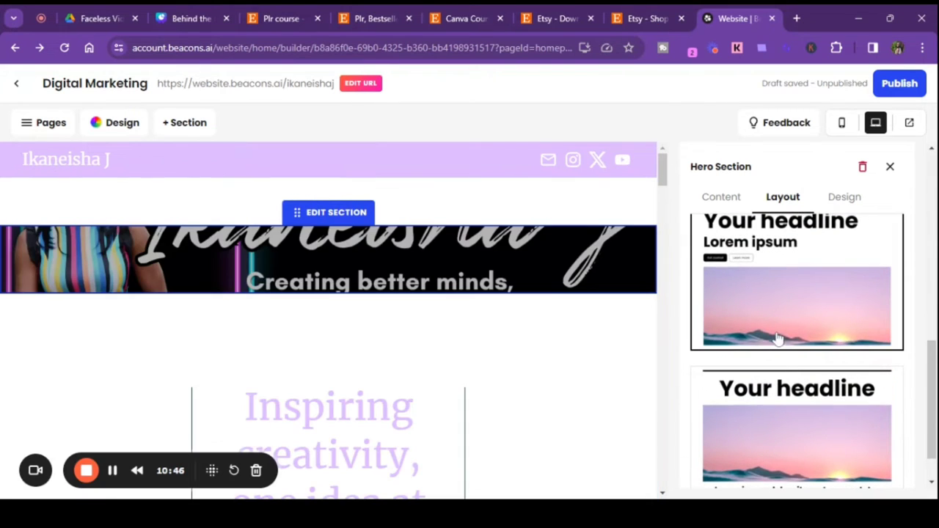
{"action": "left_click", "coordinate": [784, 433]}
{"action": "scroll", "coordinate": [784, 411], "scroll_direction": "down", "scroll_amount": 1}
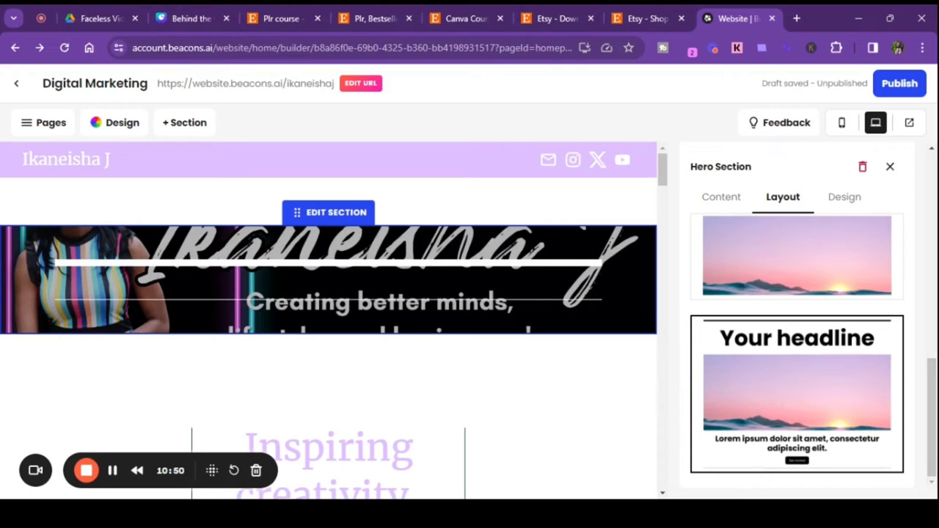
{"action": "left_click", "coordinate": [863, 166]}
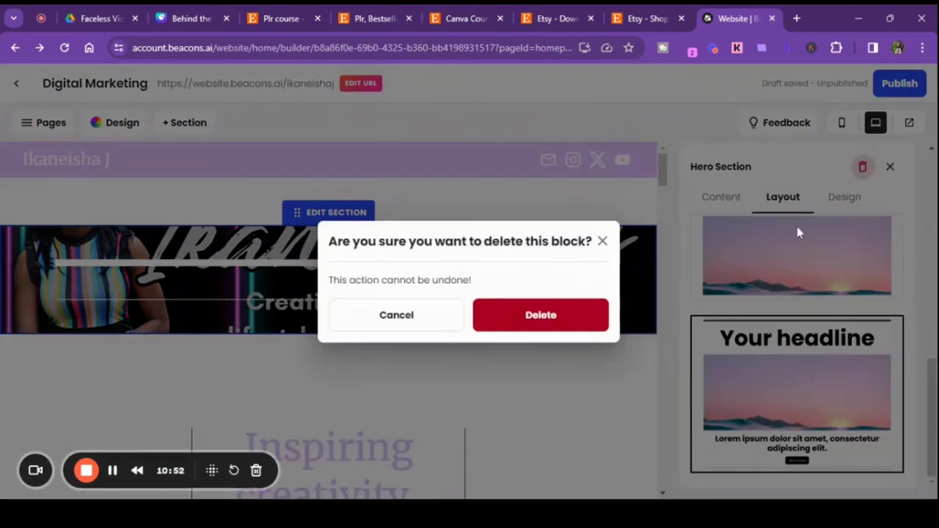
- Delete the old hero banner and the empty section, then add a new Hero section
{"action": "left_click", "coordinate": [573, 323]}
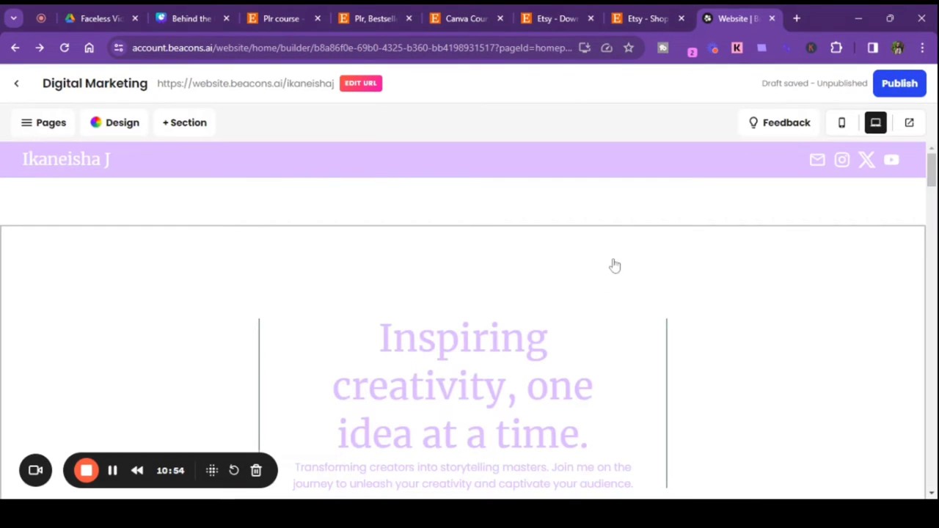
{"action": "left_click", "coordinate": [505, 207]}
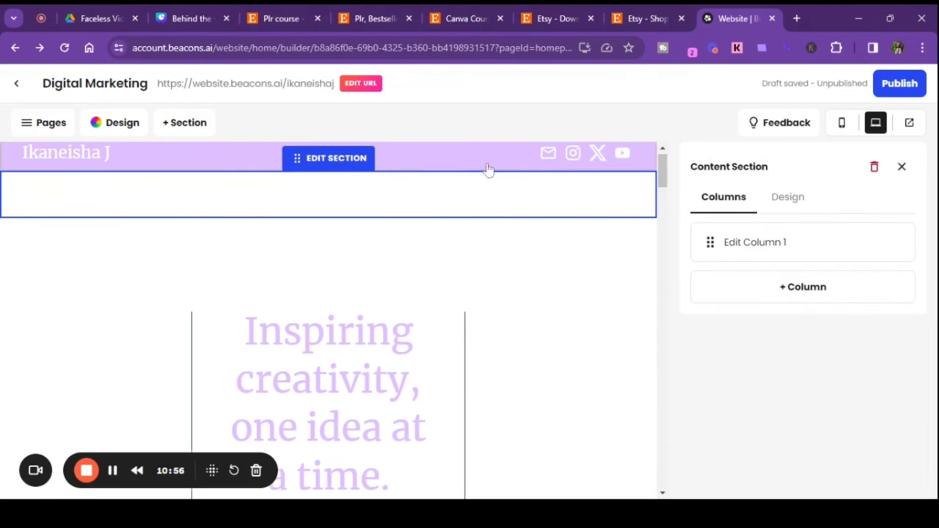
{"action": "left_click", "coordinate": [877, 168]}
{"action": "left_click", "coordinate": [541, 321]}
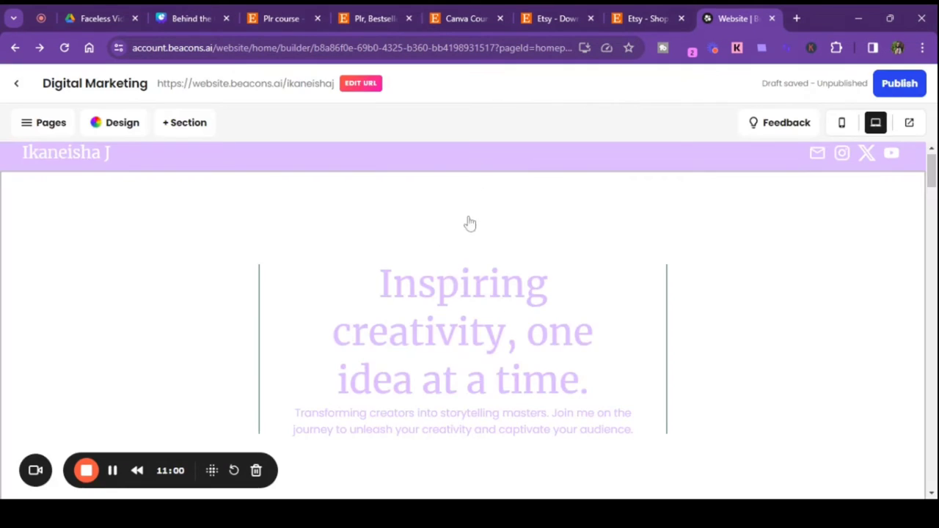
{"action": "left_click", "coordinate": [188, 122]}
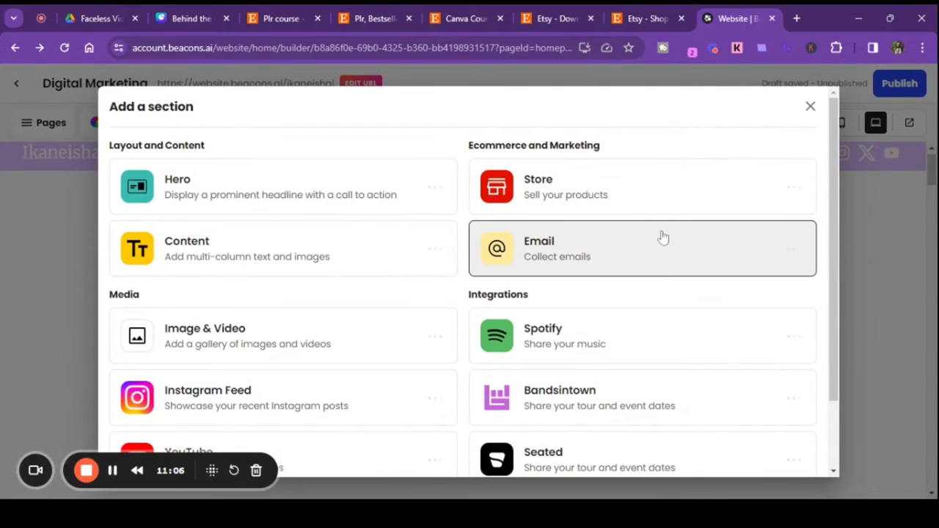
{"action": "left_click", "coordinate": [728, 259]}
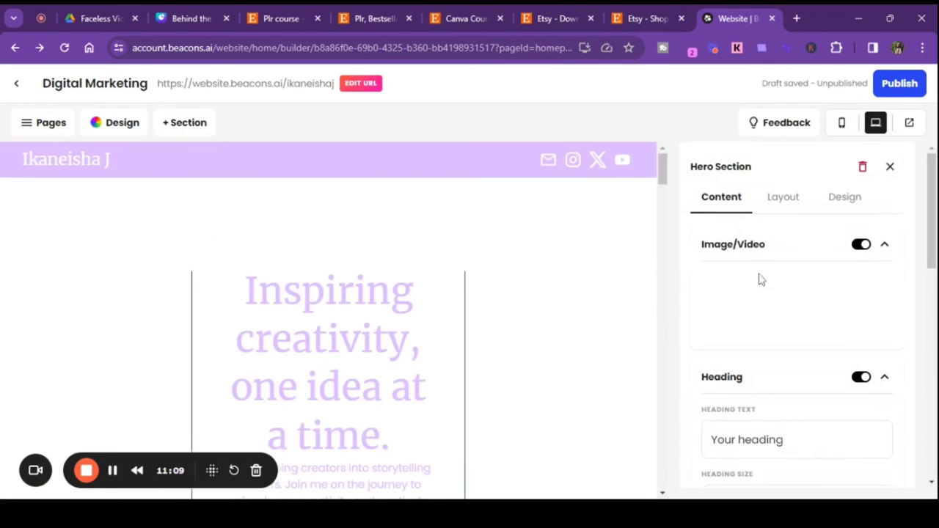
- Drag the new hero section to the top of the home page under the header
{"action": "left_click_drag", "start_coordinate": [667, 172], "coordinate": [682, 475]}
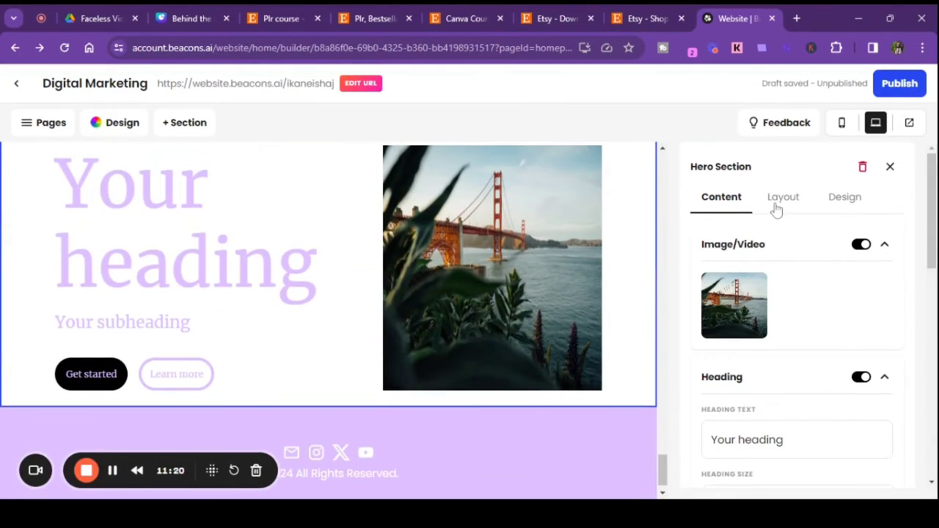
{"action": "scroll", "coordinate": [329, 269], "scroll_direction": "up", "scroll_amount": 3}
{"action": "scroll", "coordinate": [310, 262], "scroll_direction": "down", "scroll_amount": 2}
{"action": "scroll", "coordinate": [296, 215], "scroll_direction": "down", "scroll_amount": 2}
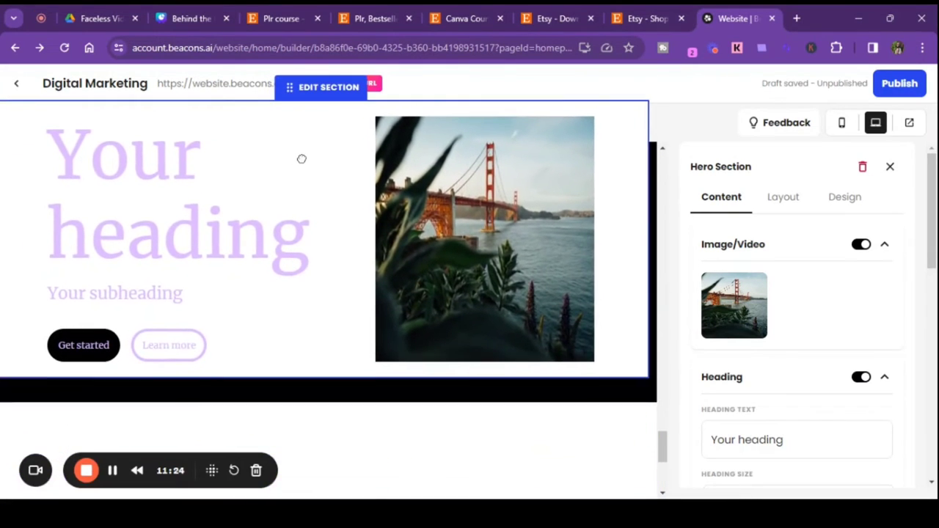
{"action": "scroll", "coordinate": [302, 158], "scroll_direction": "up", "scroll_amount": 5}
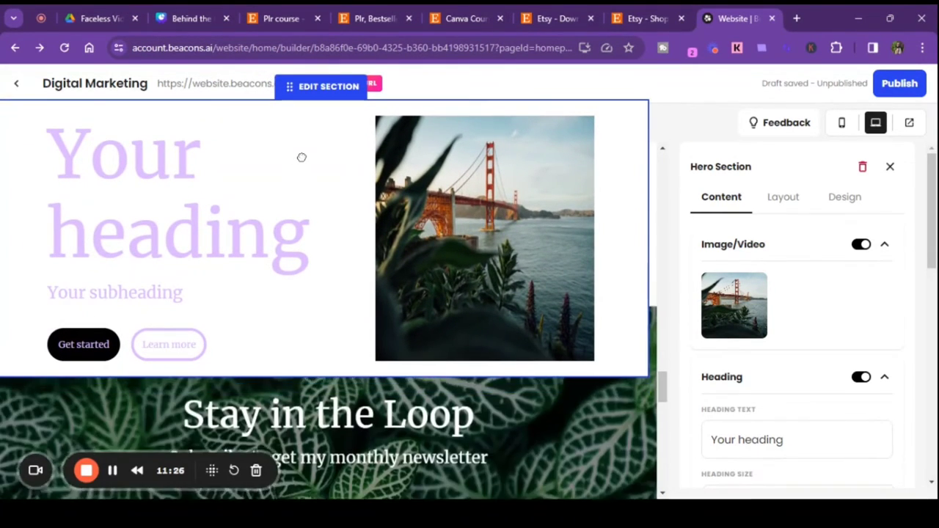
{"action": "scroll", "coordinate": [302, 157], "scroll_direction": "up", "scroll_amount": 5}
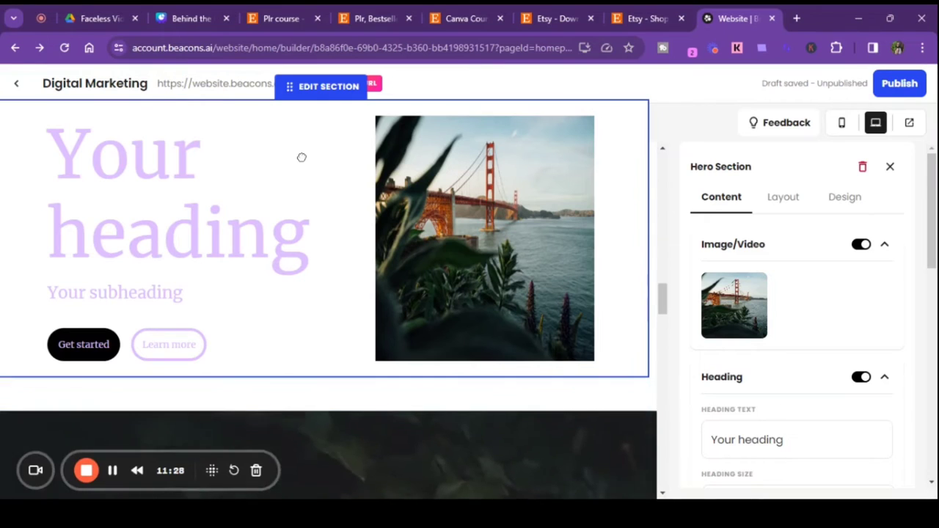
{"action": "scroll", "coordinate": [302, 158], "scroll_direction": "up", "scroll_amount": 5}
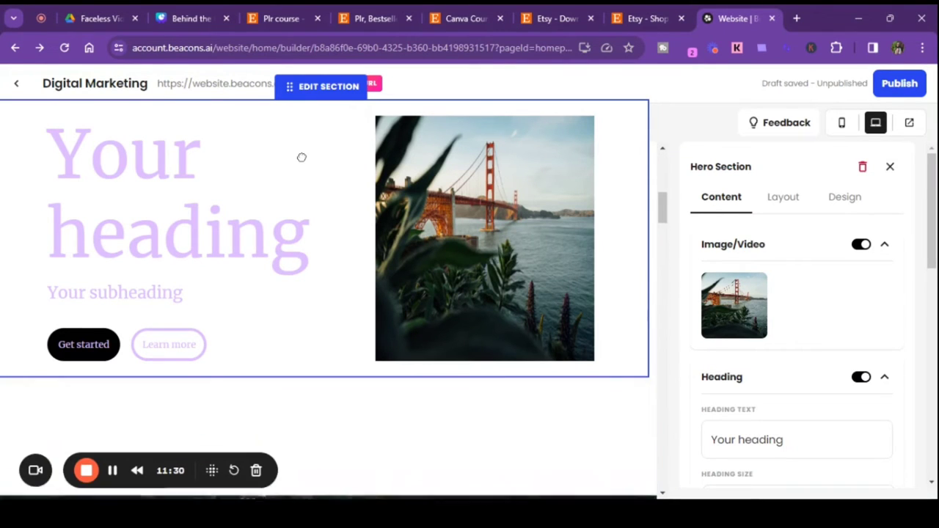
{"action": "scroll", "coordinate": [302, 157], "scroll_direction": "up", "scroll_amount": 3}
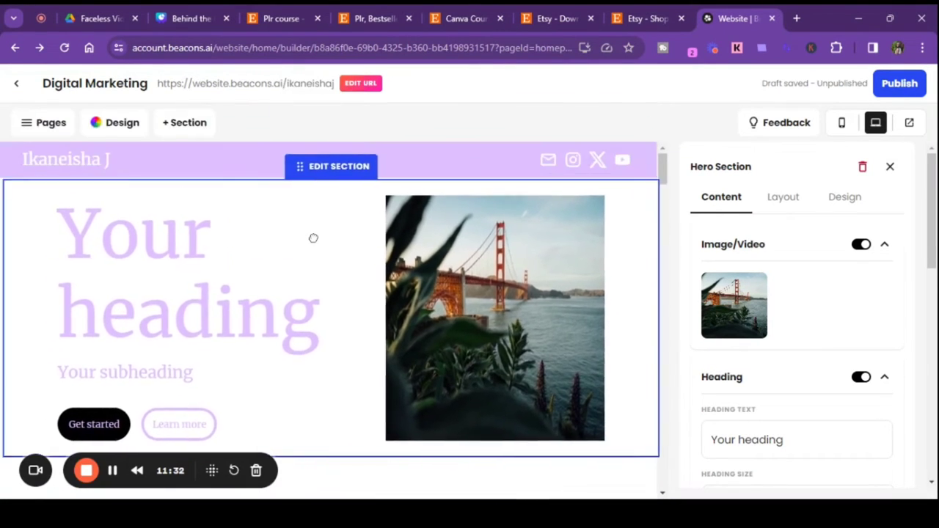
- Give the new hero the centered headline layout and return to its content settings
{"action": "left_click", "coordinate": [783, 198]}
{"action": "scroll", "coordinate": [852, 294], "scroll_direction": "down", "scroll_amount": 2}
{"action": "scroll", "coordinate": [840, 343], "scroll_direction": "down", "scroll_amount": 1}
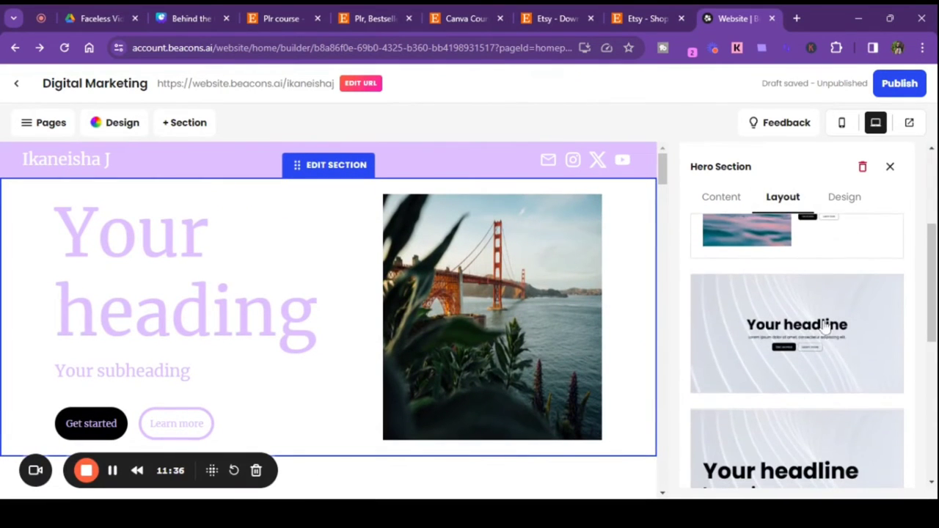
{"action": "left_click", "coordinate": [827, 328]}
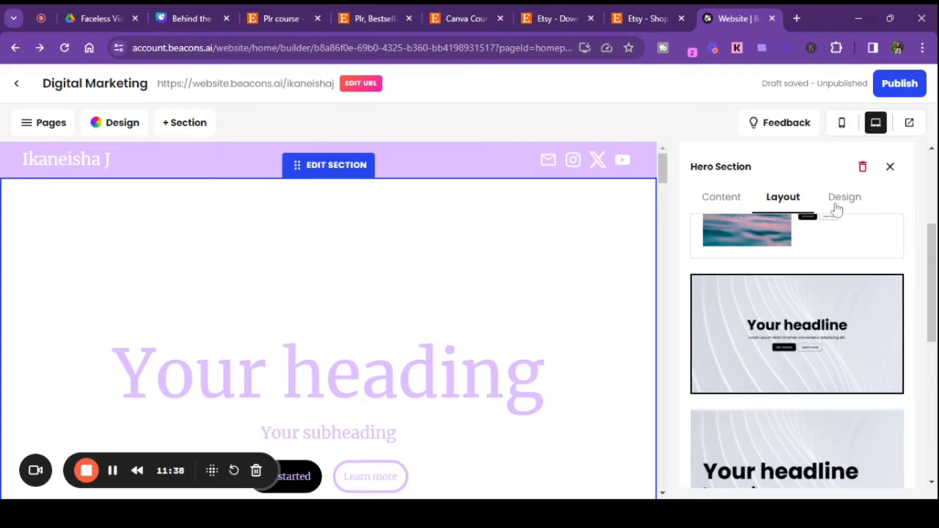
{"action": "left_click", "coordinate": [729, 205]}
{"action": "scroll", "coordinate": [793, 293], "scroll_direction": "up", "scroll_amount": 3}
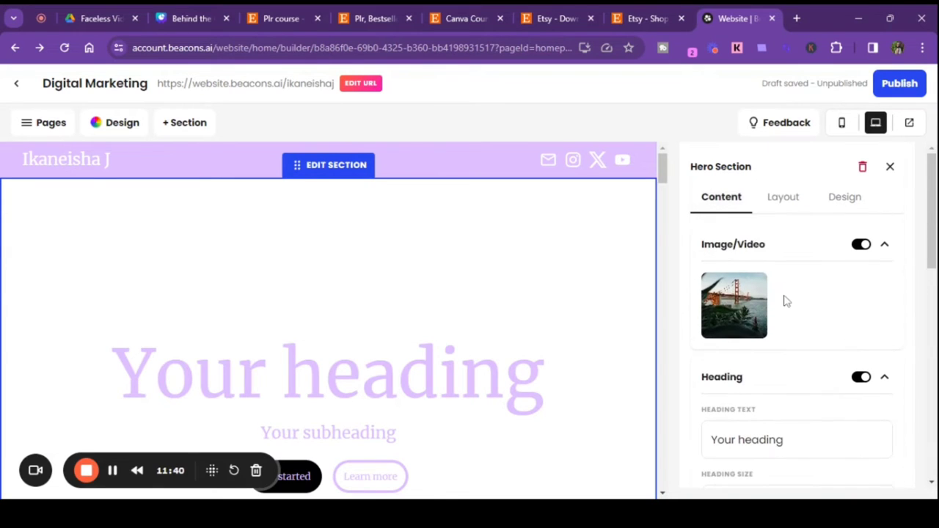
- Set the hero image to the Ikaneisha banner from My Media with a Custom aspect ratio
{"action": "left_click", "coordinate": [738, 316]}
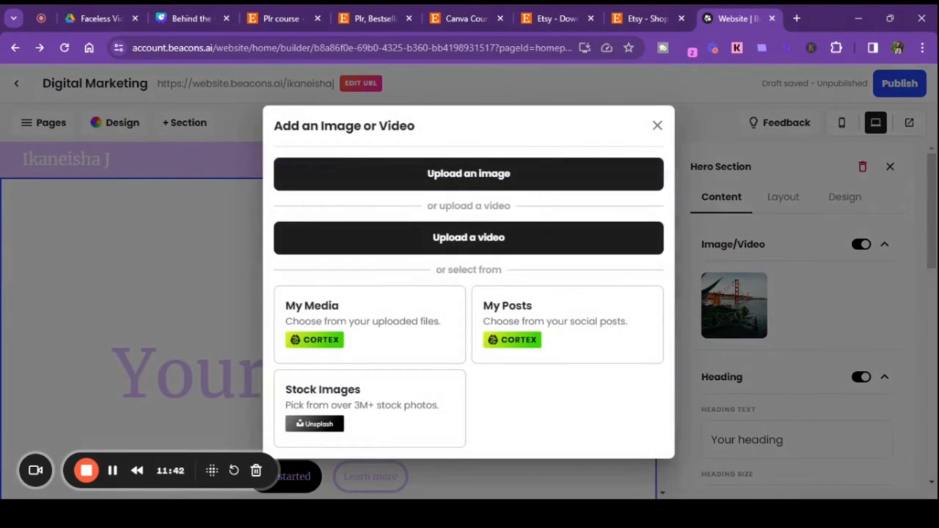
{"action": "left_click", "coordinate": [365, 332]}
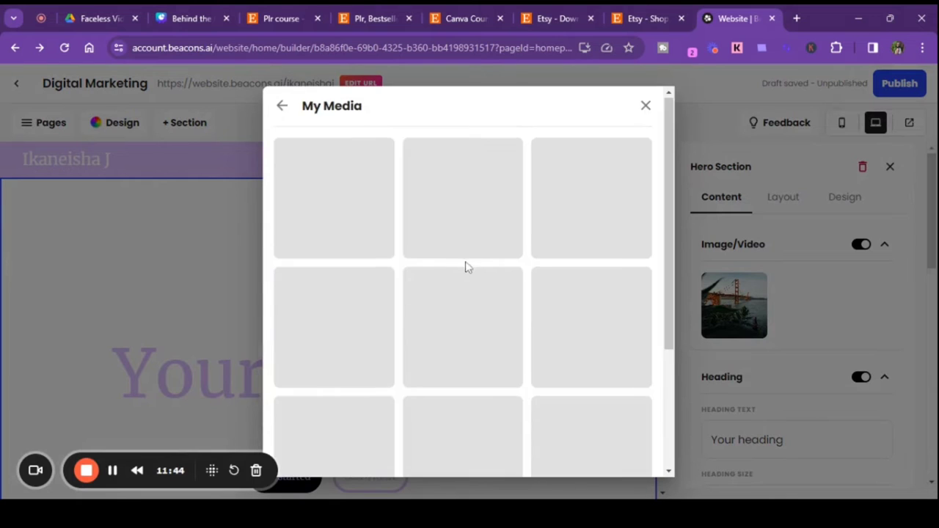
{"action": "scroll", "coordinate": [466, 265], "scroll_direction": "down", "scroll_amount": 1}
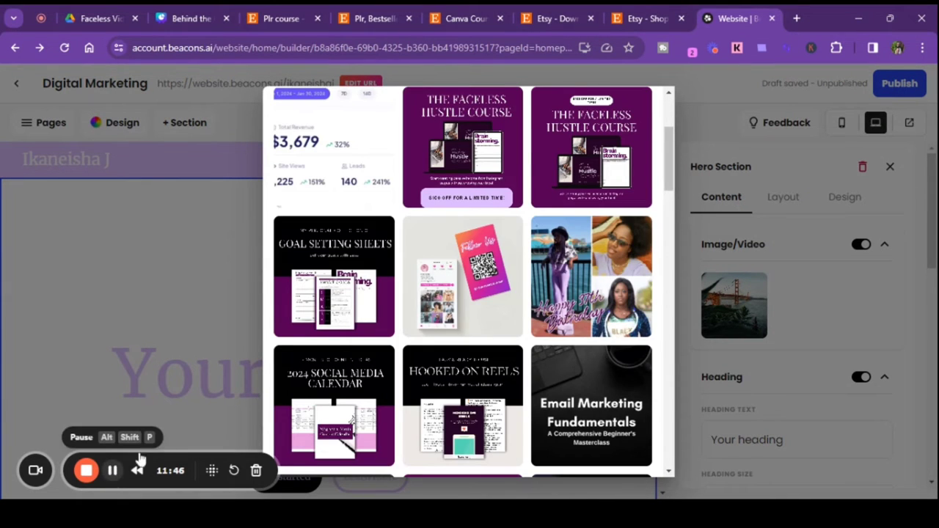
{"action": "scroll", "coordinate": [419, 321], "scroll_direction": "down", "scroll_amount": 5}
{"action": "left_click", "coordinate": [571, 191]}
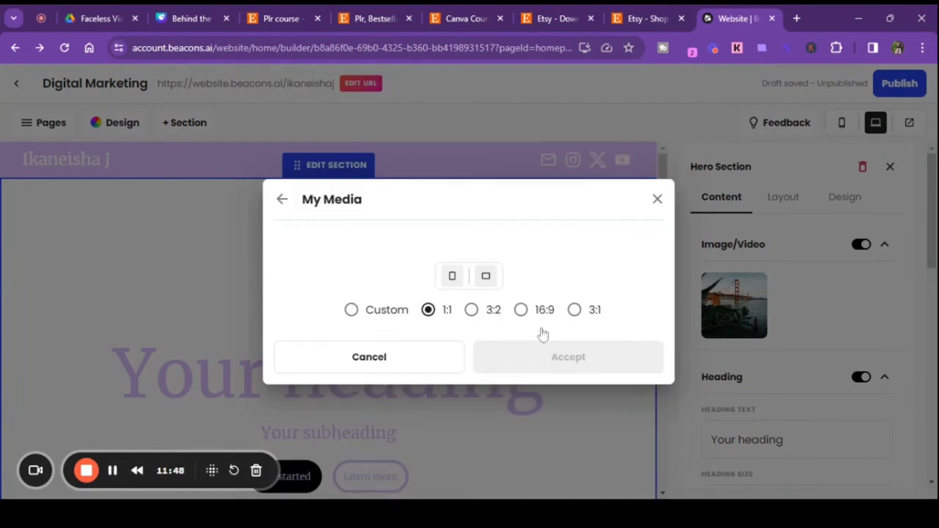
{"action": "left_click", "coordinate": [350, 386]}
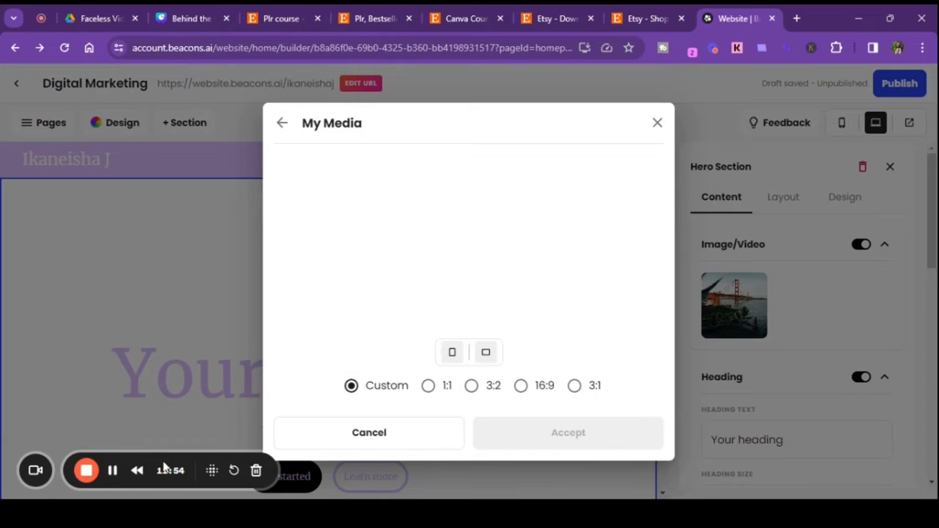
{"action": "scroll", "coordinate": [604, 342], "scroll_direction": "down", "scroll_amount": 3}
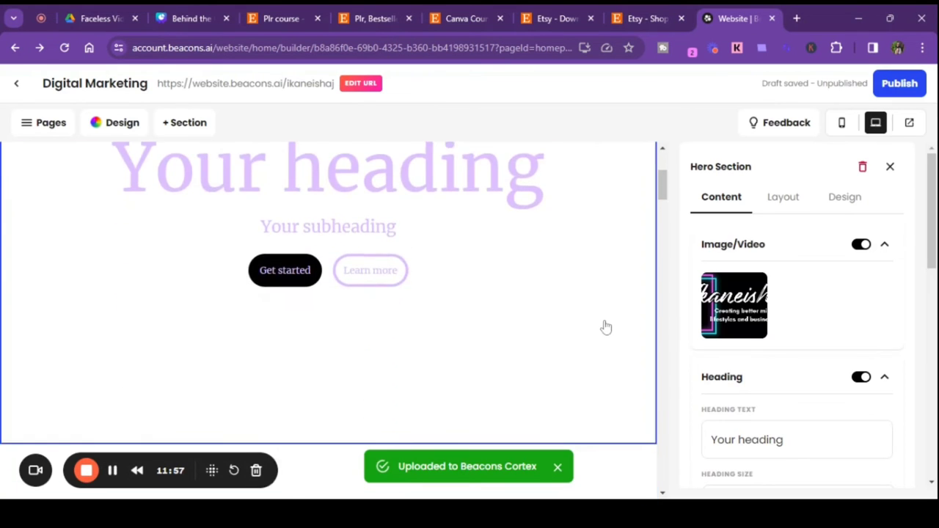
{"action": "scroll", "coordinate": [605, 328], "scroll_direction": "down", "scroll_amount": 2}
{"action": "scroll", "coordinate": [605, 327], "scroll_direction": "up", "scroll_amount": 3}
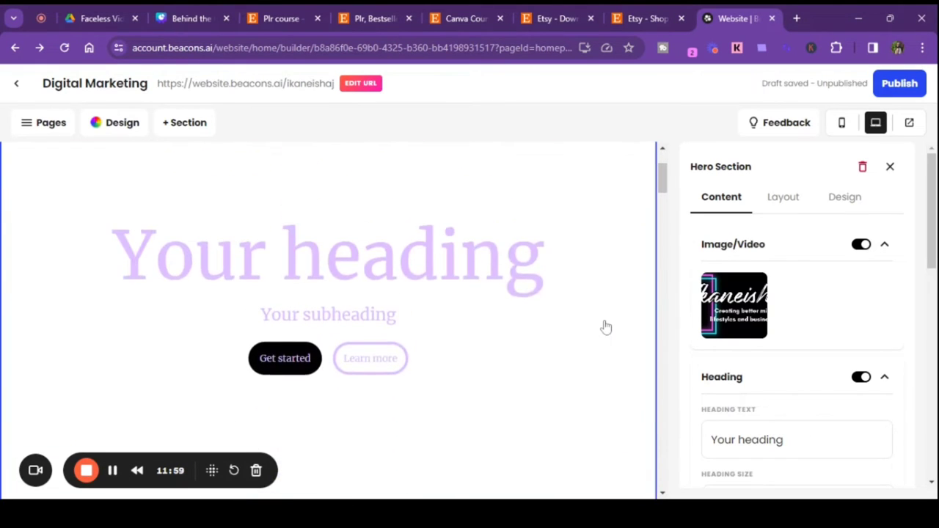
{"action": "scroll", "coordinate": [582, 321], "scroll_direction": "down", "scroll_amount": 4}
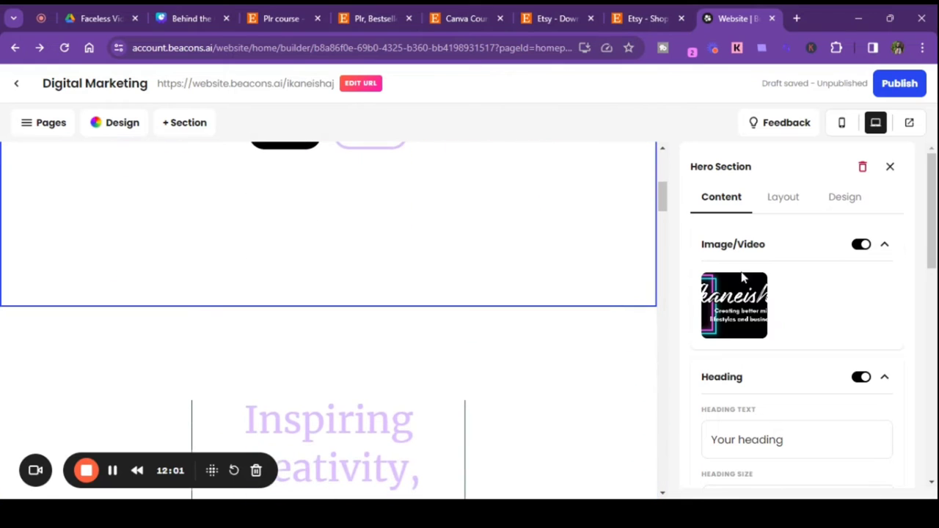
{"action": "scroll", "coordinate": [533, 264], "scroll_direction": "down", "scroll_amount": 10}
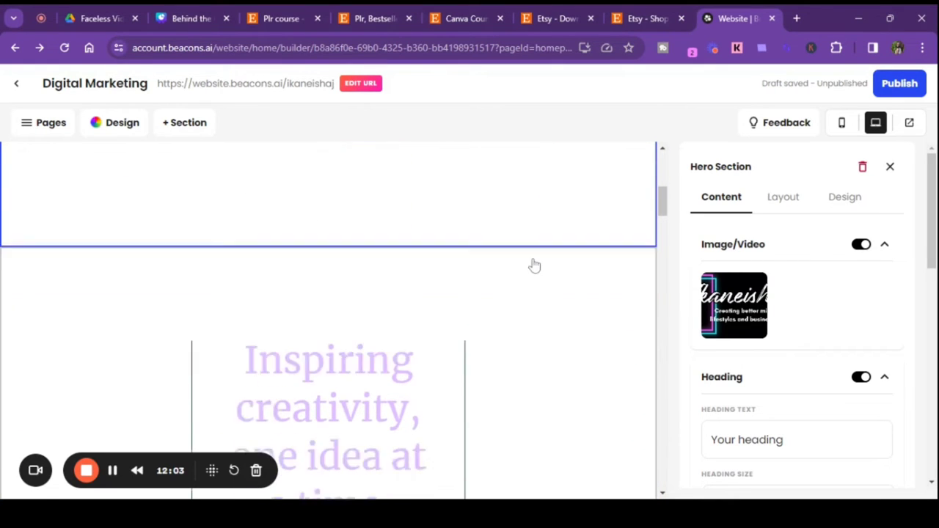
{"action": "scroll", "coordinate": [534, 266], "scroll_direction": "up", "scroll_amount": 3}
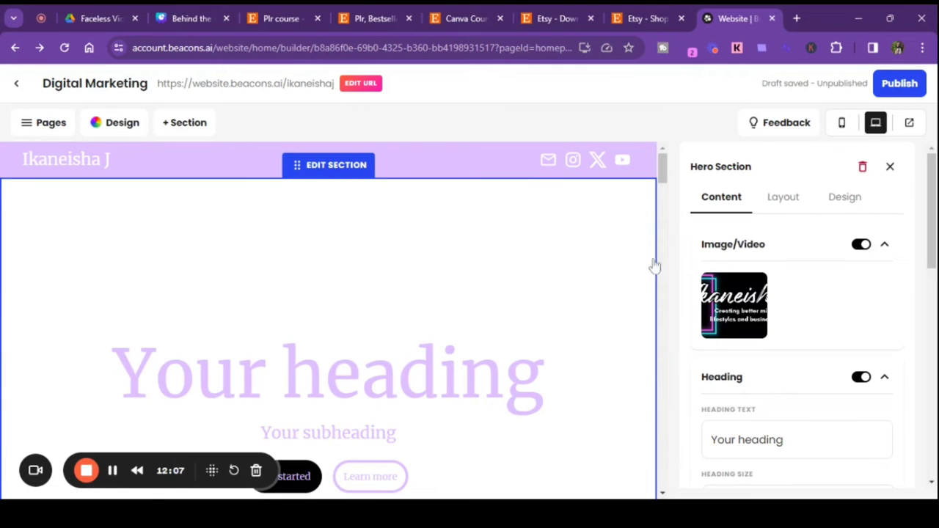
- Turn off the foreground image, upload the Ikaneisha J banner as background, and top-align content
{"action": "left_click", "coordinate": [862, 245]}
{"action": "left_click", "coordinate": [841, 198]}
{"action": "scroll", "coordinate": [771, 308], "scroll_direction": "down", "scroll_amount": 3}
{"action": "scroll", "coordinate": [755, 286], "scroll_direction": "up", "scroll_amount": 1}
{"action": "left_click", "coordinate": [752, 290]}
{"action": "left_click", "coordinate": [449, 253]}
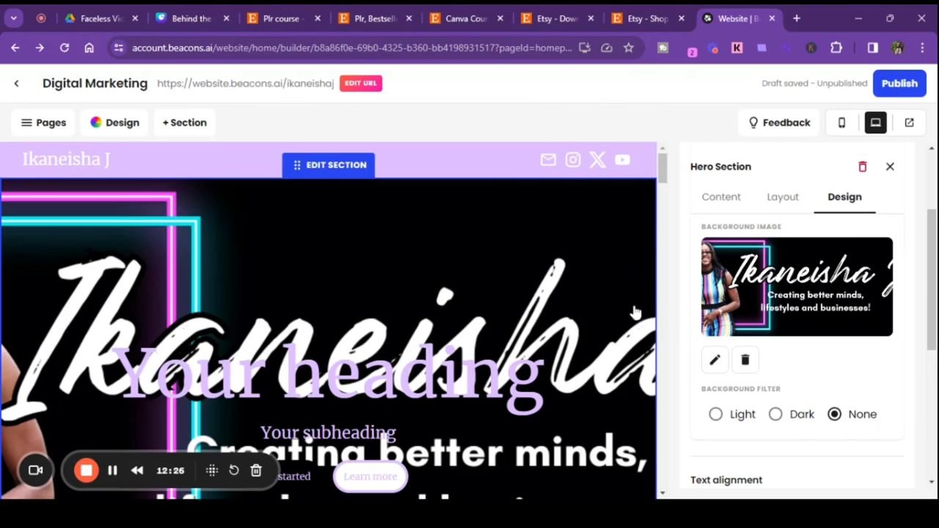
{"action": "scroll", "coordinate": [550, 301], "scroll_direction": "down", "scroll_amount": 4}
{"action": "scroll", "coordinate": [550, 301], "scroll_direction": "up", "scroll_amount": 3}
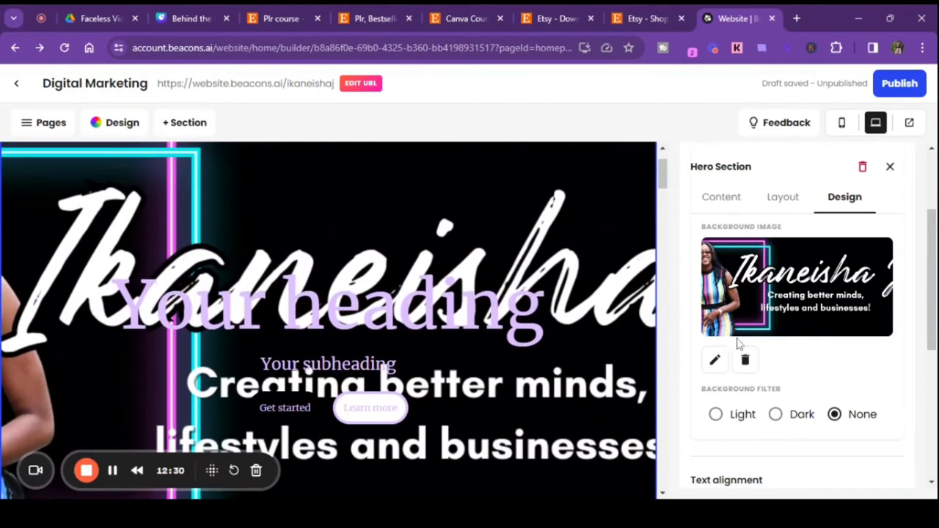
{"action": "scroll", "coordinate": [767, 339], "scroll_direction": "down", "scroll_amount": 3}
{"action": "scroll", "coordinate": [772, 345], "scroll_direction": "down", "scroll_amount": 2}
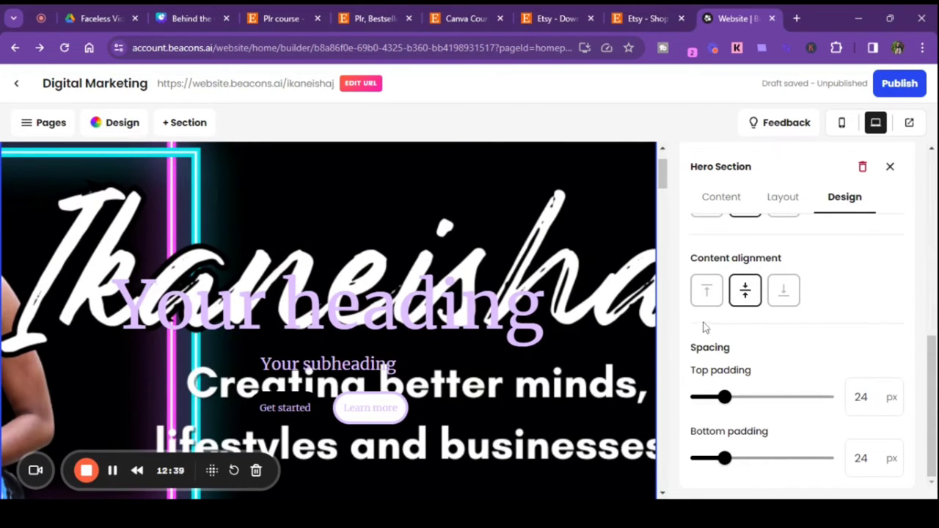
{"action": "left_click", "coordinate": [707, 294]}
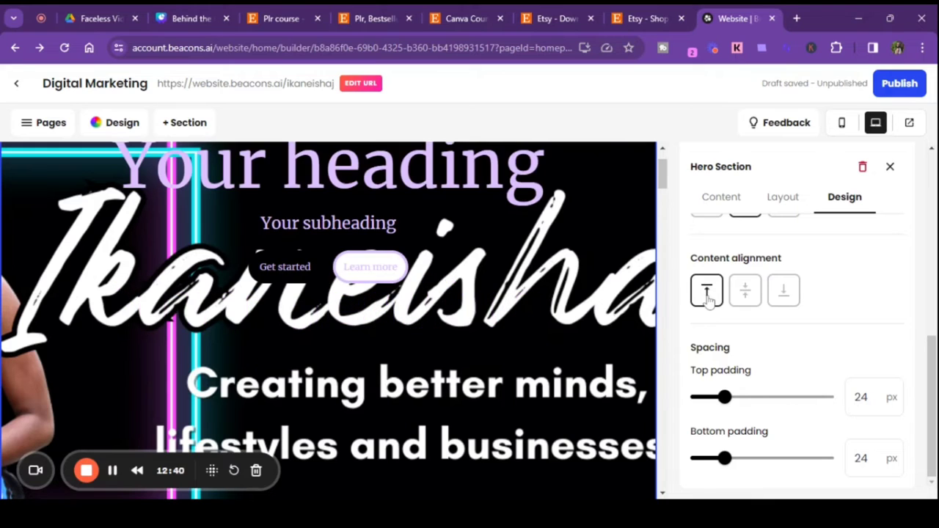
- Set the hero's content alignment to middle after trying bottom
{"action": "left_click", "coordinate": [746, 294]}
{"action": "left_click", "coordinate": [783, 293]}
{"action": "left_click", "coordinate": [745, 294]}
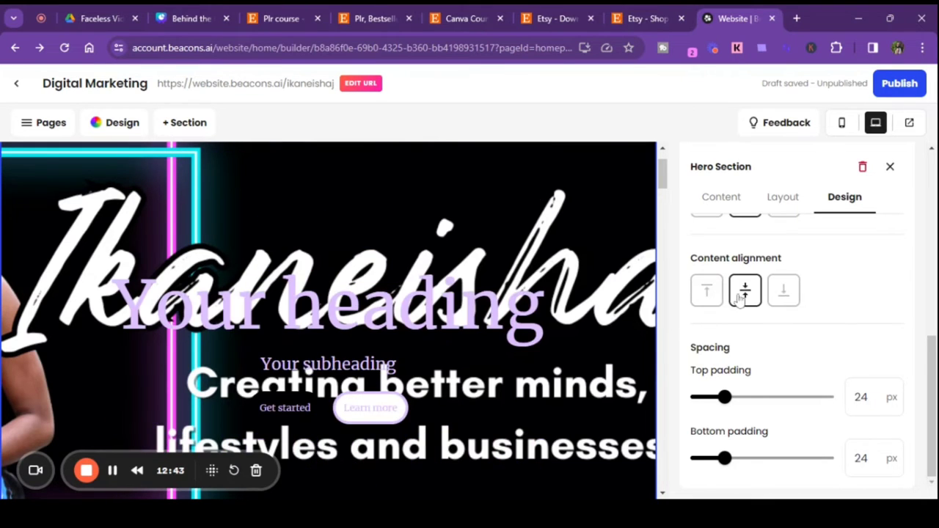
{"action": "left_click", "coordinate": [782, 197]}
{"action": "scroll", "coordinate": [780, 293], "scroll_direction": "down", "scroll_amount": 2}
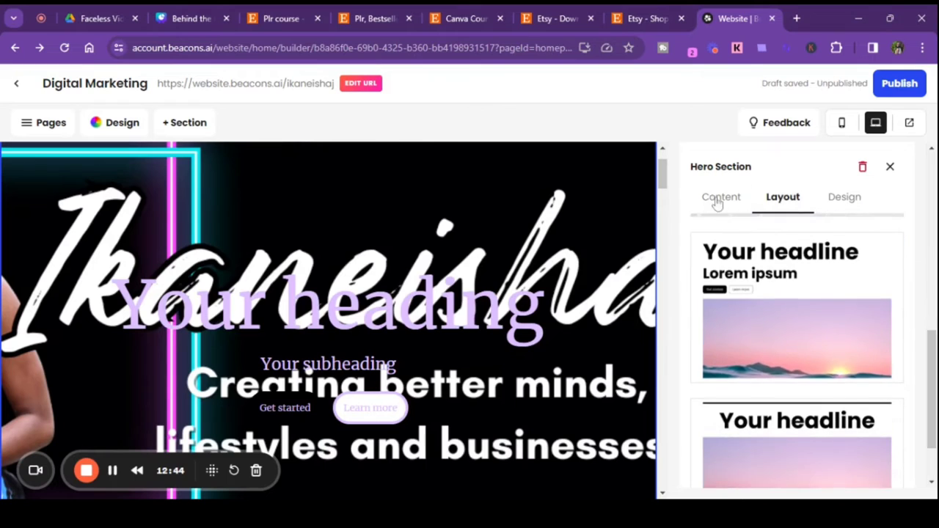
{"action": "left_click", "coordinate": [719, 197]}
{"action": "scroll", "coordinate": [804, 311], "scroll_direction": "down", "scroll_amount": 1}
{"action": "scroll", "coordinate": [805, 311], "scroll_direction": "up", "scroll_amount": 2}
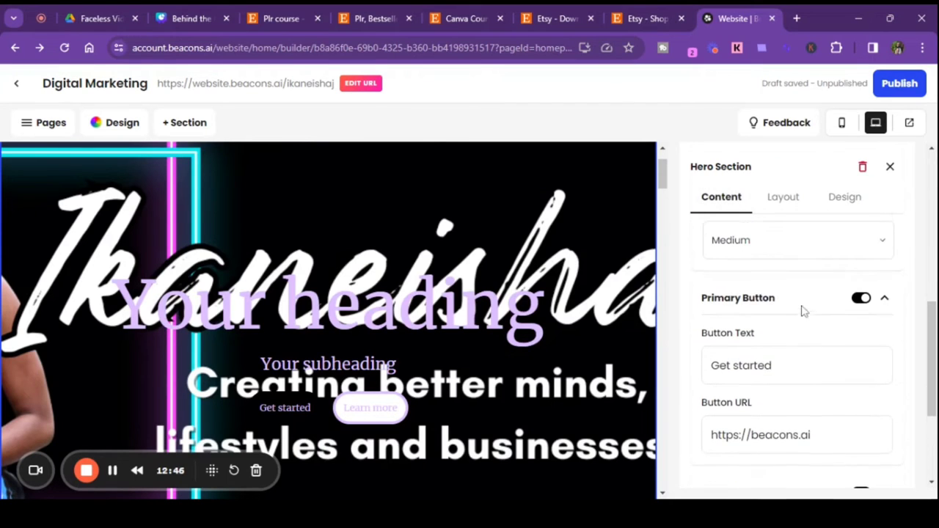
- Hide the Get started button, clear and turn off the subheading, and hide Learn more
{"action": "left_click", "coordinate": [861, 298]}
{"action": "scroll", "coordinate": [843, 299], "scroll_direction": "down", "scroll_amount": 1}
{"action": "scroll", "coordinate": [844, 299], "scroll_direction": "up", "scroll_amount": 3}
{"action": "left_click_drag", "start_coordinate": [807, 313], "coordinate": [709, 313]}
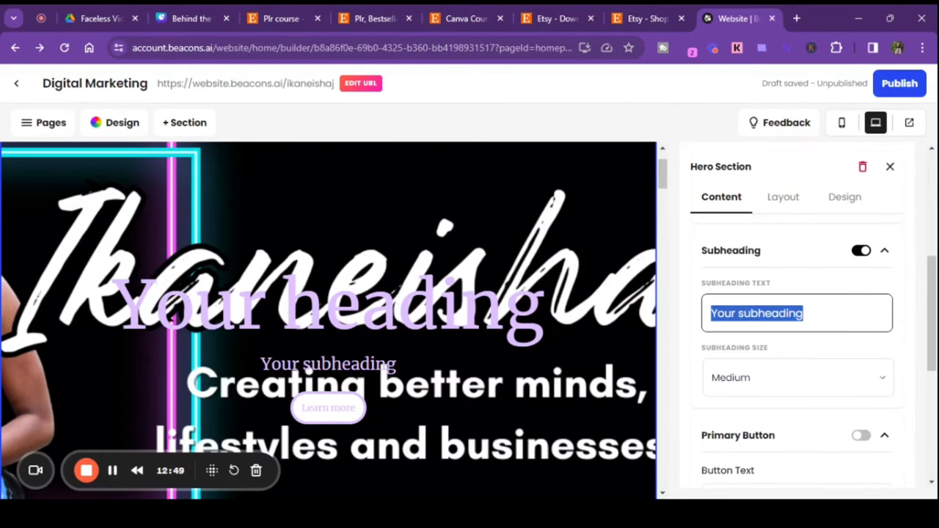
{"action": "key", "text": "BackSpace"}
{"action": "left_click", "coordinate": [861, 250]}
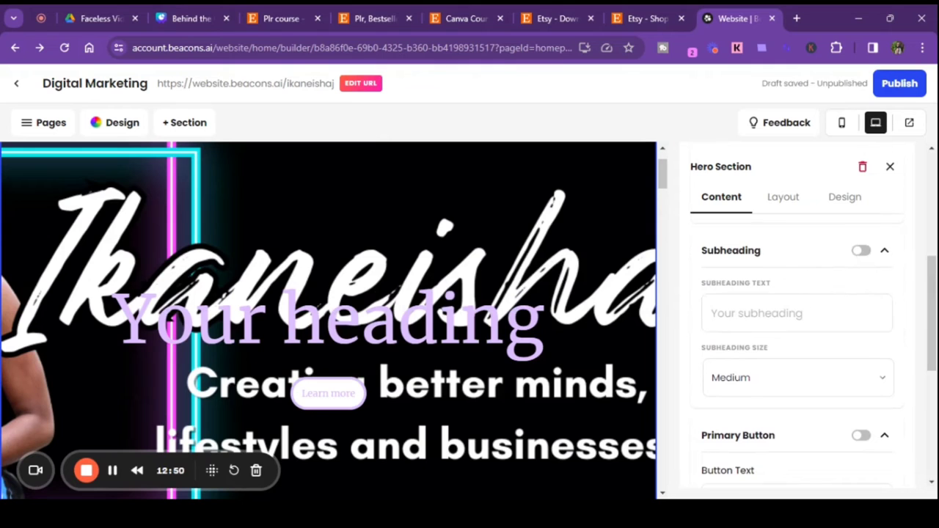
{"action": "scroll", "coordinate": [861, 253], "scroll_direction": "down", "scroll_amount": 3}
{"action": "left_click", "coordinate": [860, 354]}
- Delete the Learn more button text and the placeholder heading text
{"action": "scroll", "coordinate": [821, 373], "scroll_direction": "down", "scroll_amount": 1}
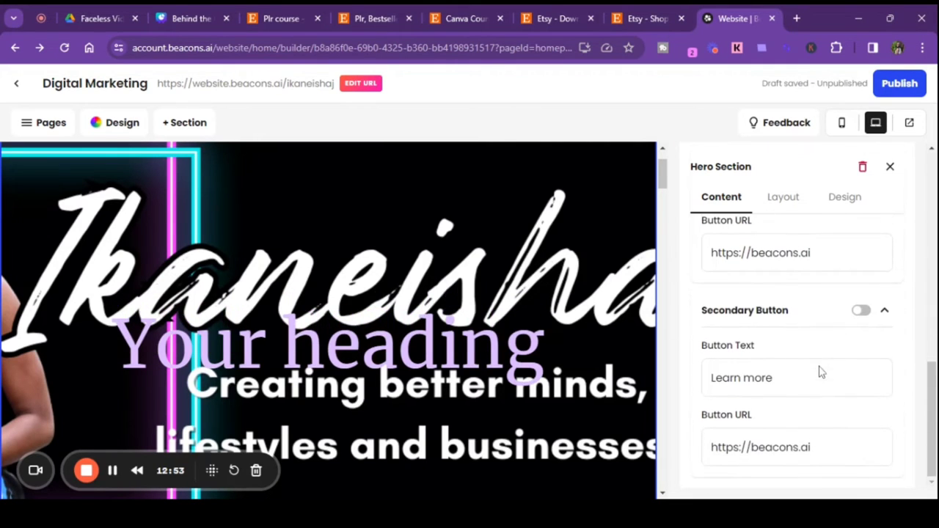
{"action": "scroll", "coordinate": [797, 345], "scroll_direction": "up", "scroll_amount": 2}
{"action": "scroll", "coordinate": [797, 345], "scroll_direction": "down", "scroll_amount": 2}
{"action": "left_click_drag", "start_coordinate": [772, 378], "coordinate": [685, 372]}
{"action": "key", "text": "BackSpace"}
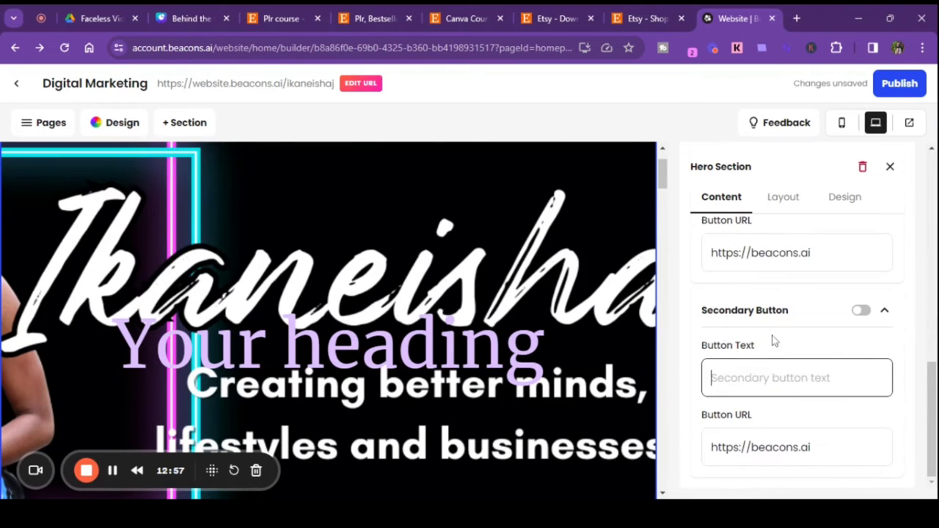
{"action": "scroll", "coordinate": [771, 340], "scroll_direction": "up", "scroll_amount": 2}
{"action": "scroll", "coordinate": [773, 340], "scroll_direction": "up", "scroll_amount": 4}
{"action": "left_click_drag", "start_coordinate": [784, 289], "coordinate": [692, 290]}
{"action": "key", "text": "BackSpace"}
{"action": "scroll", "coordinate": [631, 336], "scroll_direction": "down", "scroll_amount": 3}
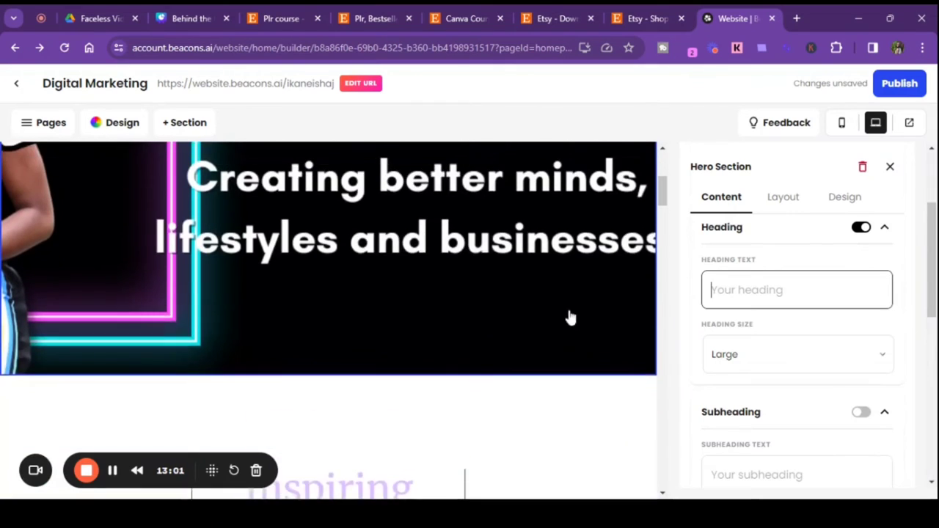
{"action": "scroll", "coordinate": [574, 318], "scroll_direction": "up", "scroll_amount": 1}
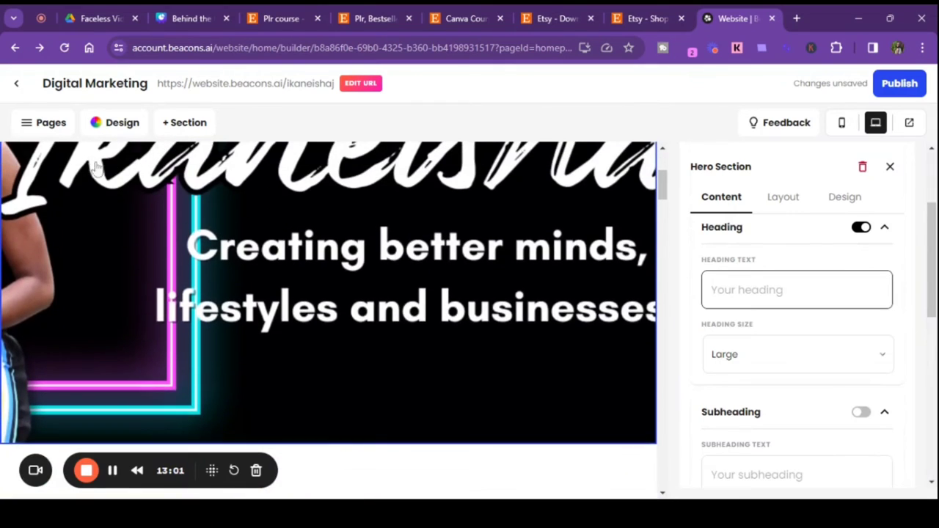
- Add a blank second page to the site from the Pages list
{"action": "left_click", "coordinate": [28, 128]}
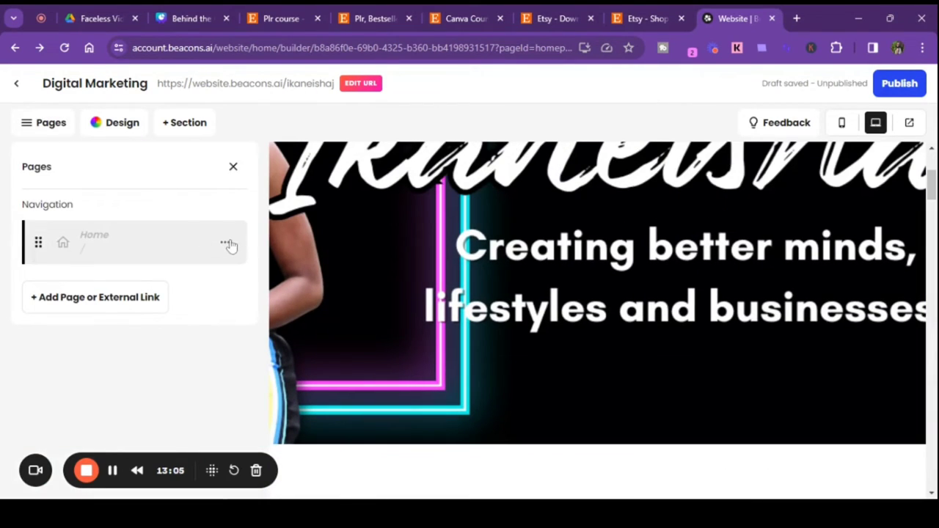
{"action": "left_click", "coordinate": [225, 246]}
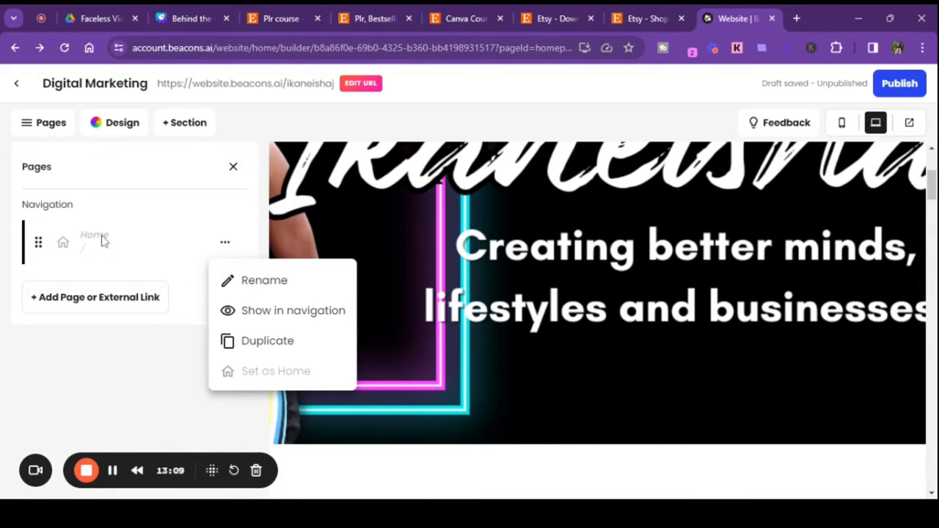
{"action": "left_click", "coordinate": [58, 301]}
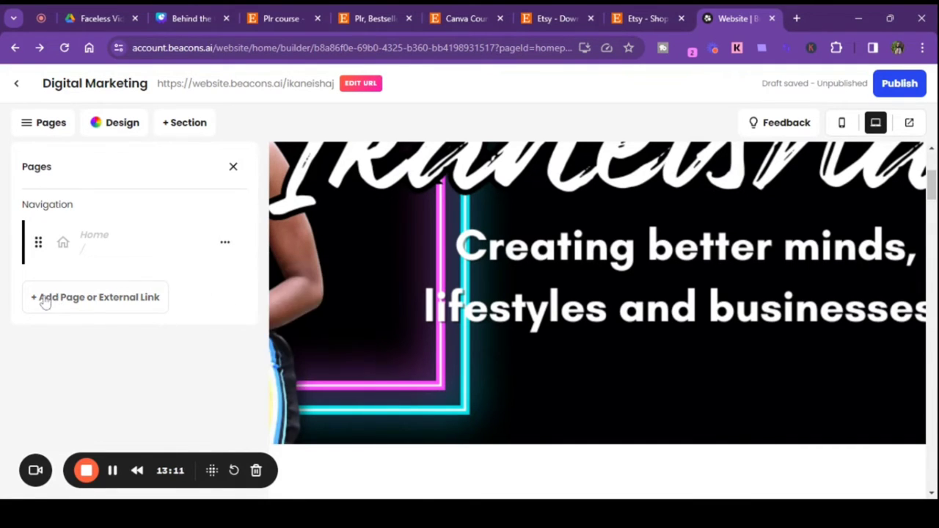
{"action": "left_click", "coordinate": [93, 299]}
{"action": "left_click", "coordinate": [565, 285]}
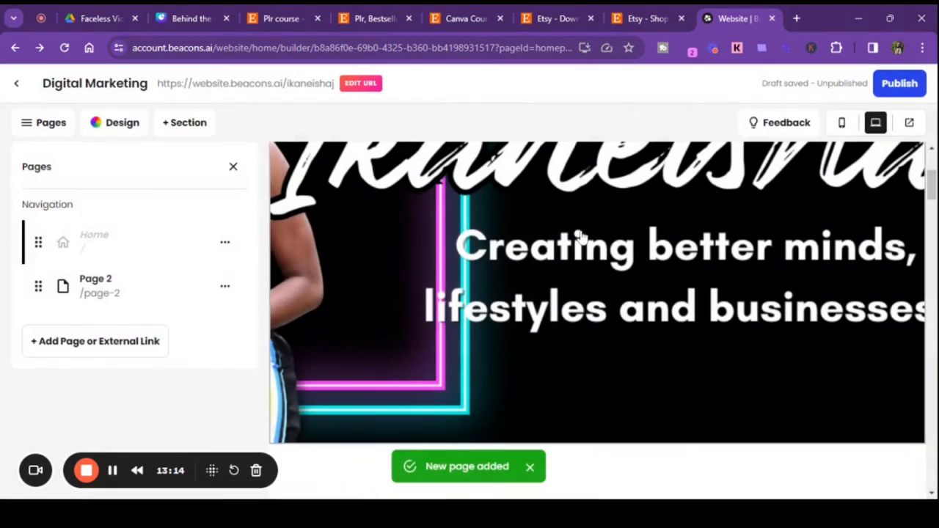
- Rename Page 2 to Freebies and close the Pages panel
{"action": "left_click", "coordinate": [179, 292]}
{"action": "scroll", "coordinate": [595, 273], "scroll_direction": "down", "scroll_amount": 3}
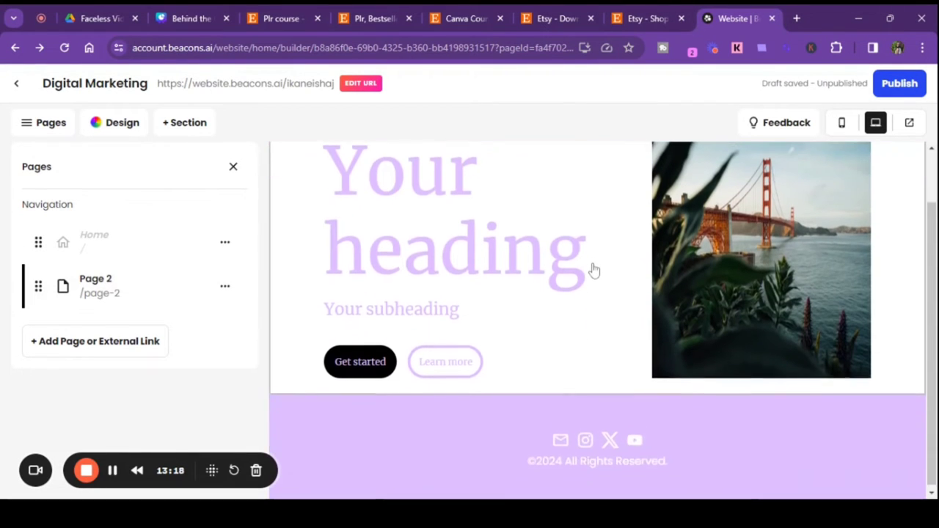
{"action": "scroll", "coordinate": [594, 269], "scroll_direction": "up", "scroll_amount": 3}
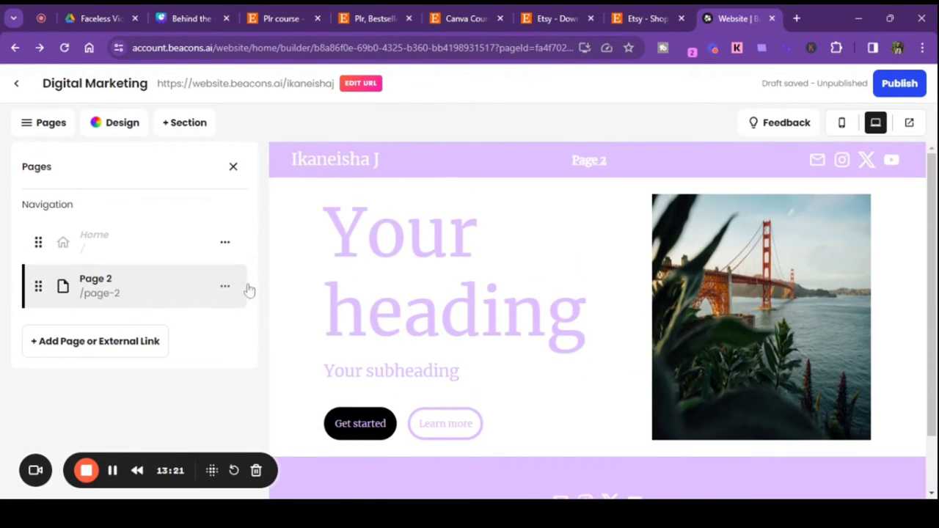
{"action": "left_click", "coordinate": [226, 287]}
{"action": "left_click", "coordinate": [258, 325]}
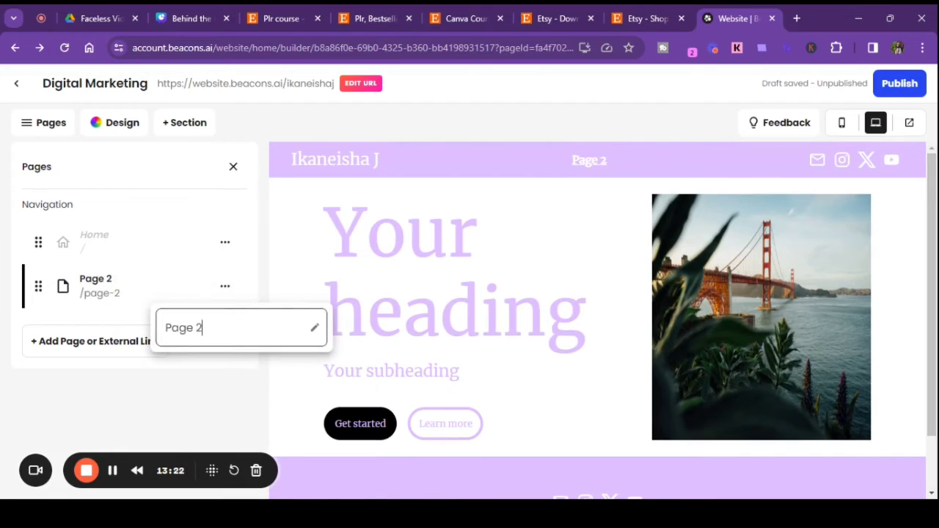
{"action": "key", "text": "shift+Left"}
{"action": "key", "text": "shift+Left"}
{"action": "key", "text": "shift+Left"}
{"action": "key", "text": "shift+Left"}
{"action": "key", "text": "shift+Left"}
{"action": "key", "text": "shift+Left"}
{"action": "type", "text": "F"}
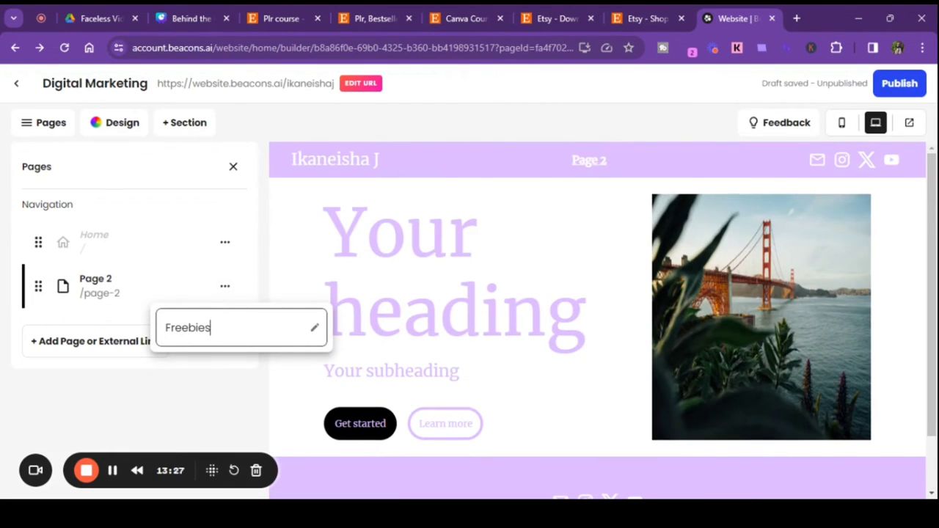
{"action": "left_click", "coordinate": [150, 377]}
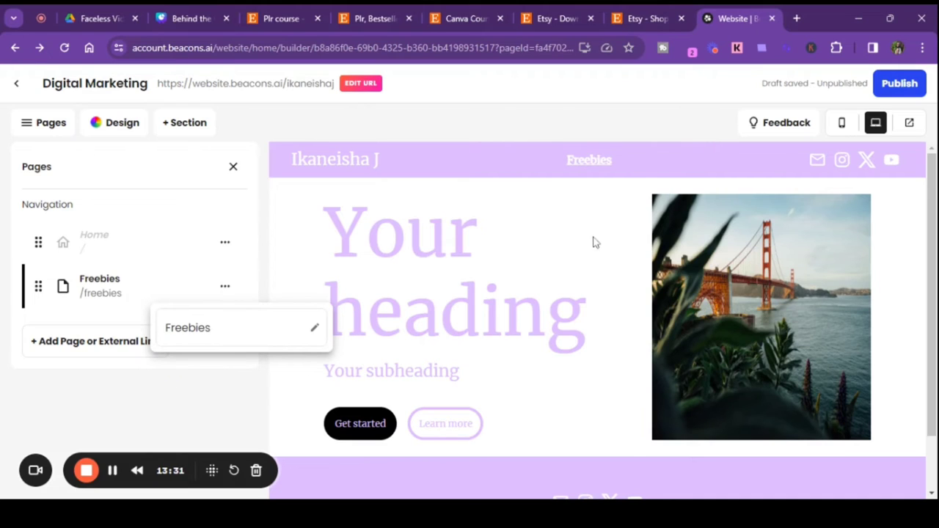
{"action": "left_click", "coordinate": [233, 167]}
{"action": "scroll", "coordinate": [514, 222], "scroll_direction": "down", "scroll_amount": 2}
{"action": "scroll", "coordinate": [516, 222], "scroll_direction": "up", "scroll_amount": 2}
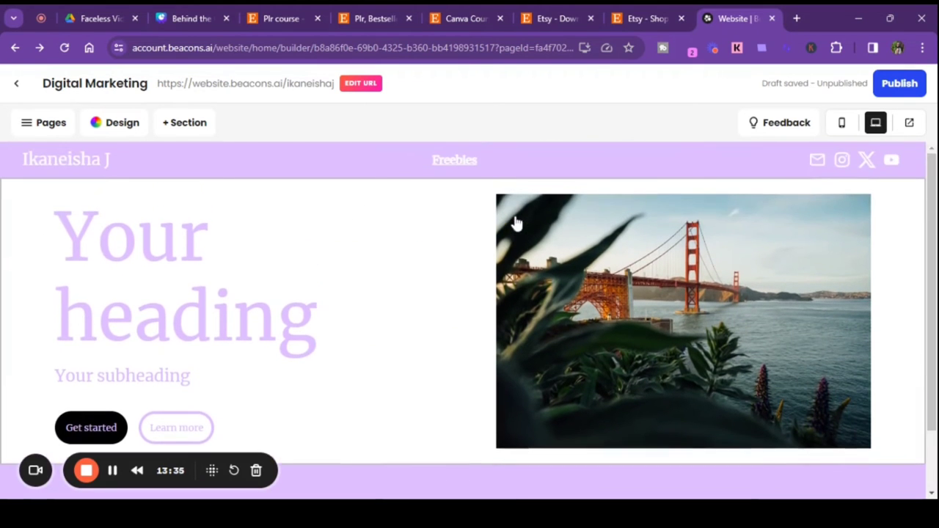
- Add a Store section below the hero with the heading 'You Found Them!'
{"action": "left_click", "coordinate": [184, 122]}
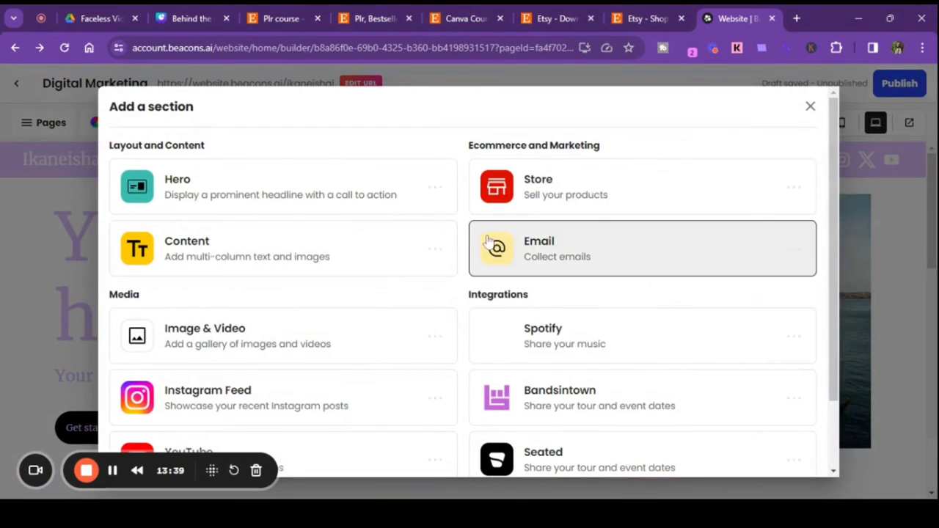
{"action": "left_click", "coordinate": [543, 320]}
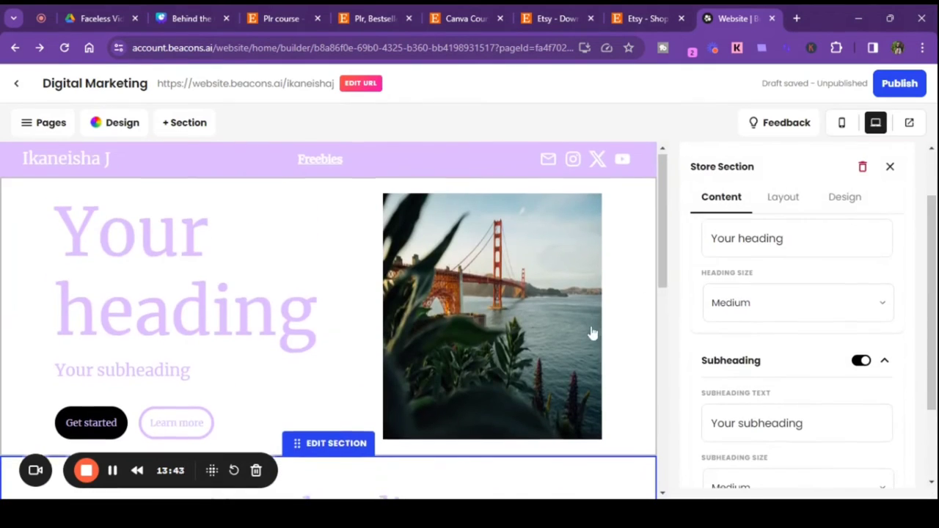
{"action": "scroll", "coordinate": [543, 369], "scroll_direction": "down", "scroll_amount": 4}
{"action": "scroll", "coordinate": [543, 370], "scroll_direction": "down", "scroll_amount": 1}
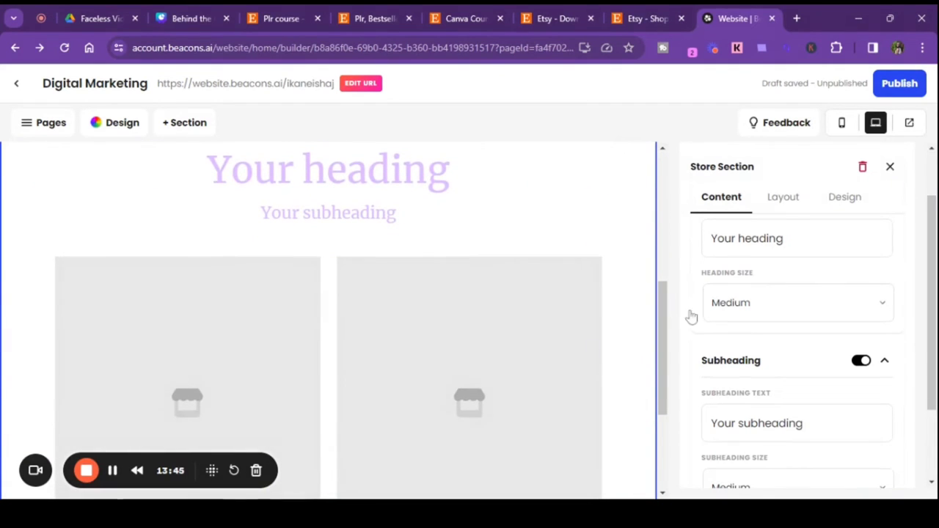
{"action": "scroll", "coordinate": [796, 253], "scroll_direction": "up", "scroll_amount": 1}
{"action": "left_click_drag", "start_coordinate": [783, 306], "coordinate": [698, 305]}
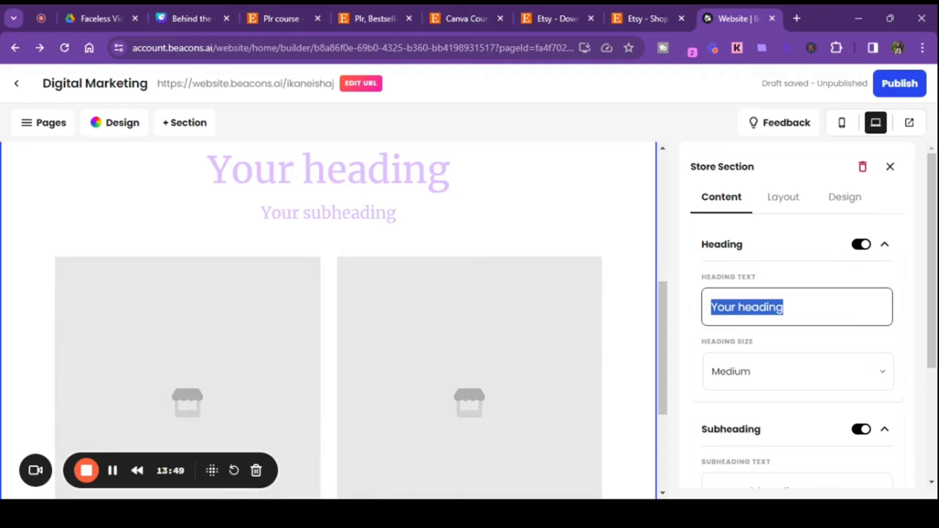
{"action": "type", "text": "F"}
{"action": "key", "text": "BackSpace"}
{"action": "type", "text": "You Fo"}
{"action": "type", "text": "und Them!"}
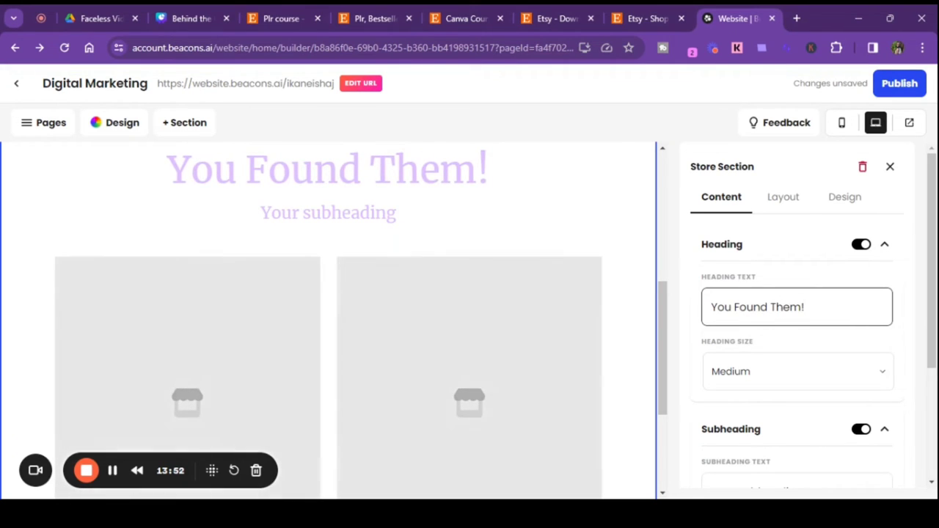
- Set the store subheading to 'Check out all of my freebies here!'
{"action": "scroll", "coordinate": [730, 335], "scroll_direction": "down", "scroll_amount": 3}
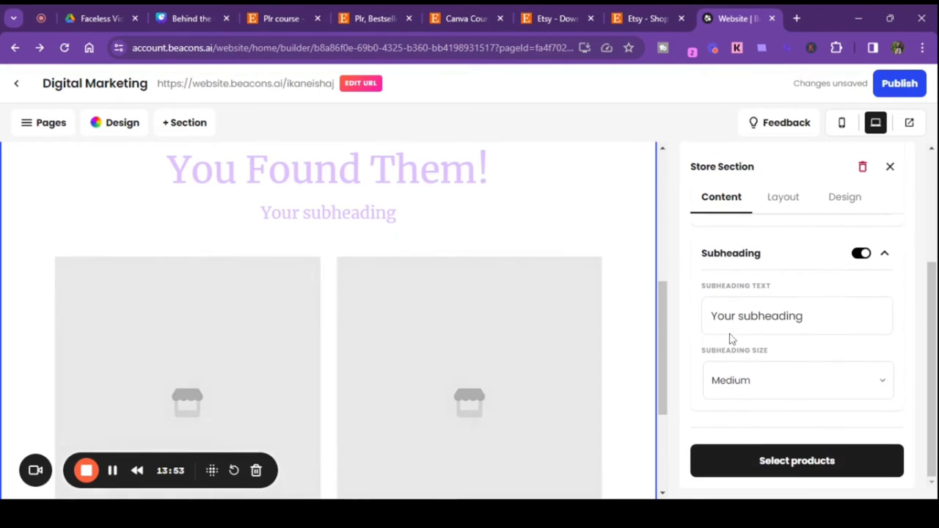
{"action": "triple_click", "coordinate": [729, 332]}
{"action": "type", "text": "Che"}
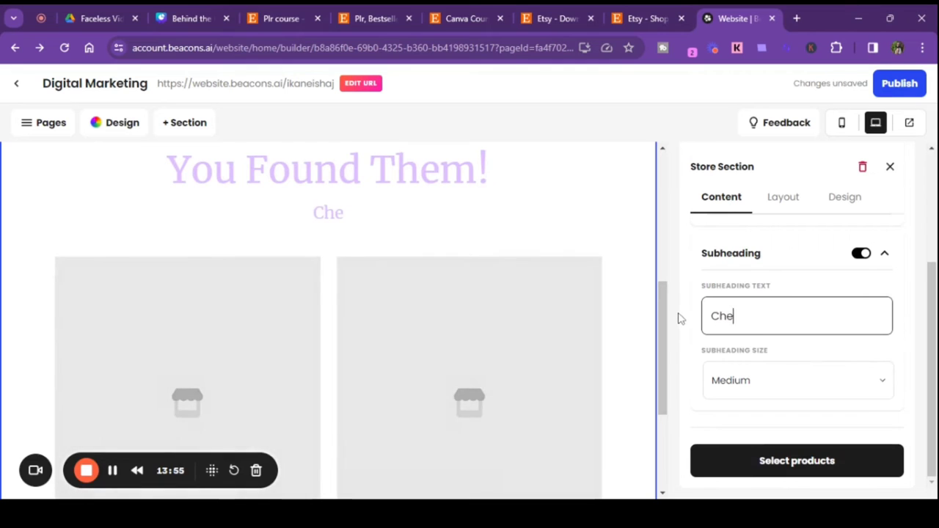
{"action": "type", "text": "ck out all of "}
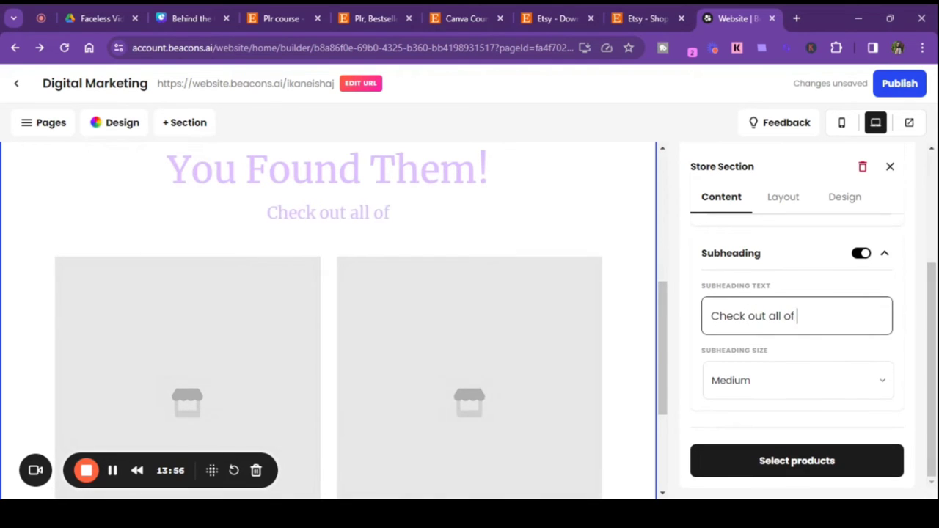
{"action": "type", "text": "my free i"}
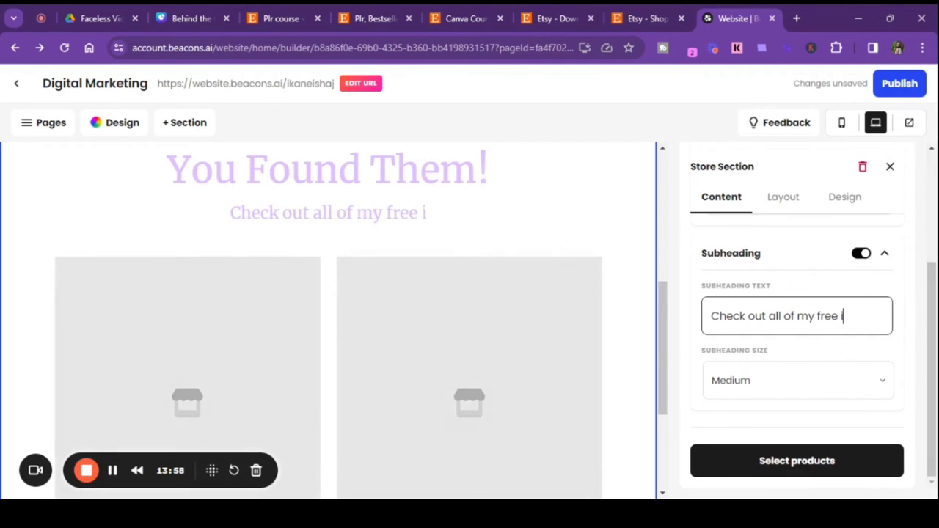
{"action": "key", "text": "BackSpace"}
{"action": "key", "text": "BackSpace"}
{"action": "type", "text": "bies here!"}
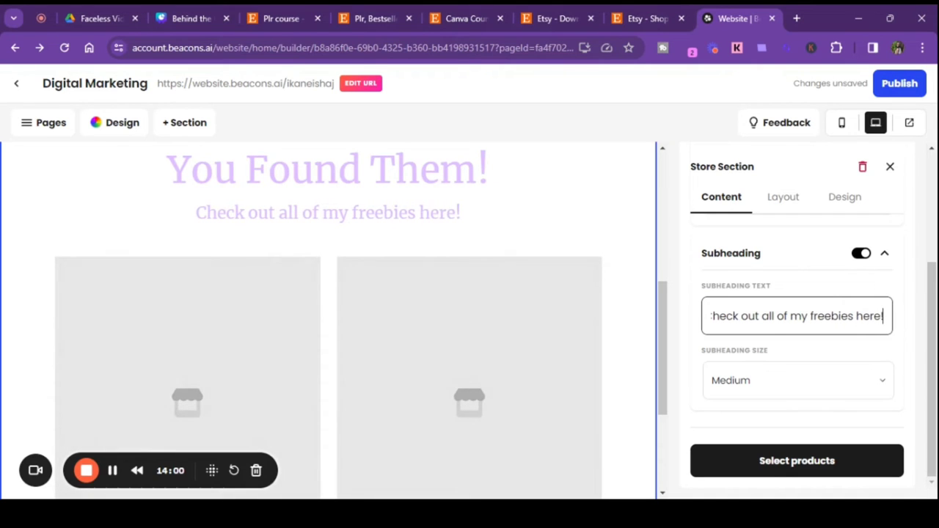
- Add Social Media Content Calendar, Get Funded Masterclass and Collection of Goal Setting Sheets to the store
{"action": "left_click", "coordinate": [731, 468]}
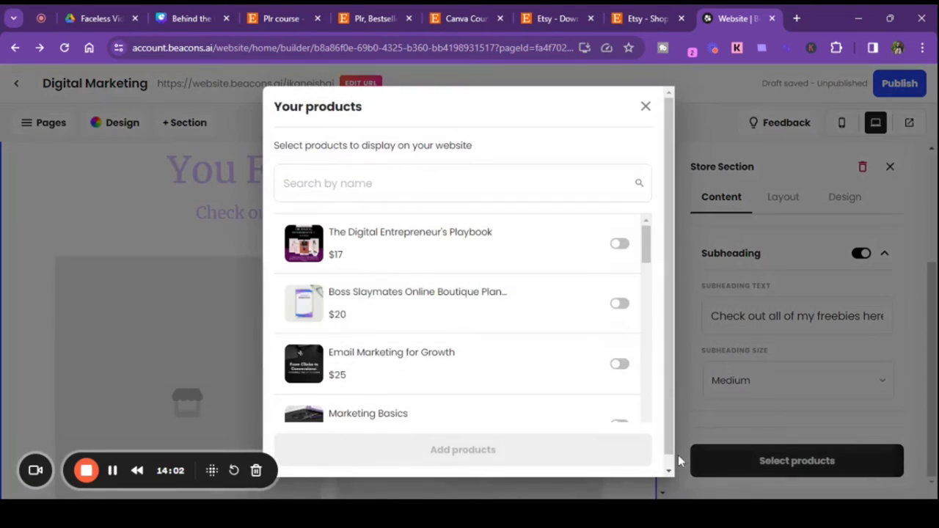
{"action": "scroll", "coordinate": [538, 279], "scroll_direction": "down", "scroll_amount": 5}
{"action": "left_click", "coordinate": [618, 280]}
{"action": "scroll", "coordinate": [598, 301], "scroll_direction": "down", "scroll_amount": 2}
{"action": "left_click", "coordinate": [620, 272]}
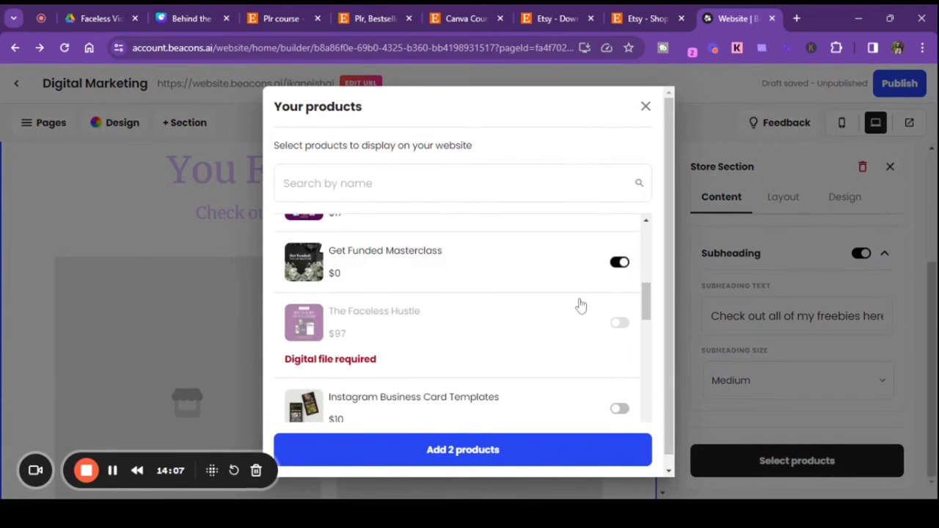
{"action": "scroll", "coordinate": [579, 300], "scroll_direction": "down", "scroll_amount": 2}
{"action": "scroll", "coordinate": [601, 297], "scroll_direction": "down", "scroll_amount": 2}
{"action": "scroll", "coordinate": [603, 298], "scroll_direction": "down", "scroll_amount": 5}
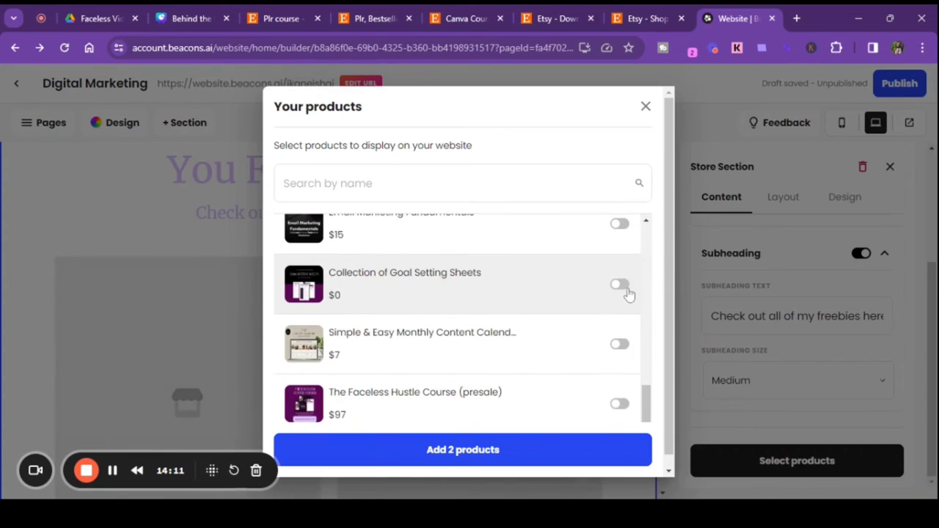
{"action": "left_click", "coordinate": [619, 284]}
{"action": "scroll", "coordinate": [575, 313], "scroll_direction": "down", "scroll_amount": 1}
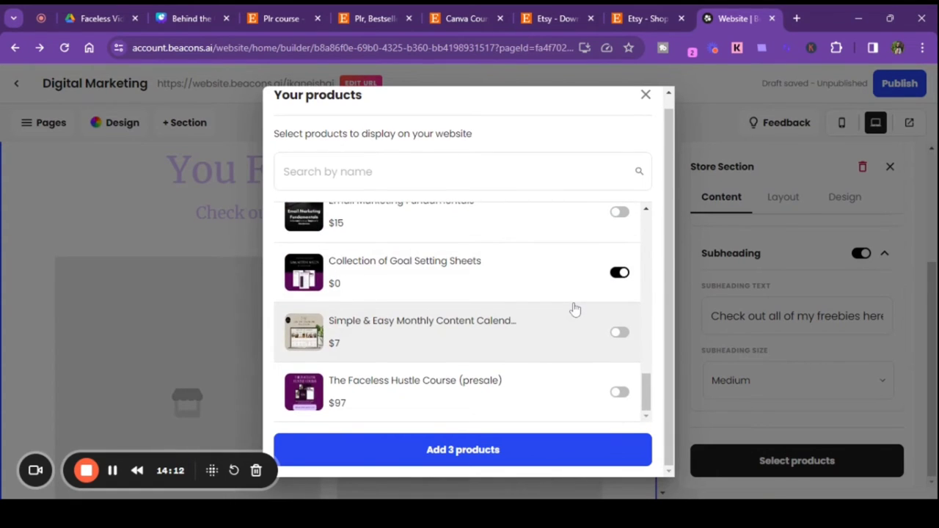
{"action": "left_click", "coordinate": [473, 451]}
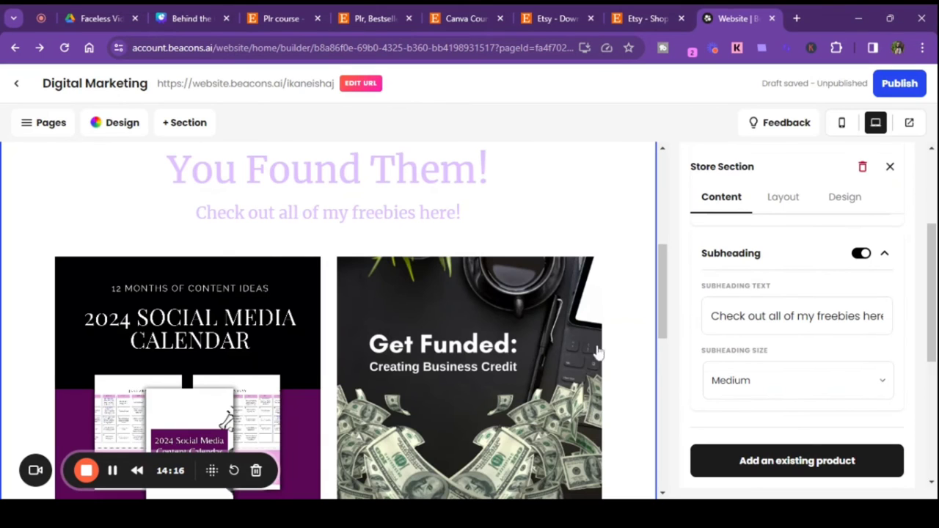
- Apply the Link In Bio [C] palette to the store section's design
{"action": "scroll", "coordinate": [614, 318], "scroll_direction": "down", "scroll_amount": 3}
{"action": "scroll", "coordinate": [615, 321], "scroll_direction": "down", "scroll_amount": 3}
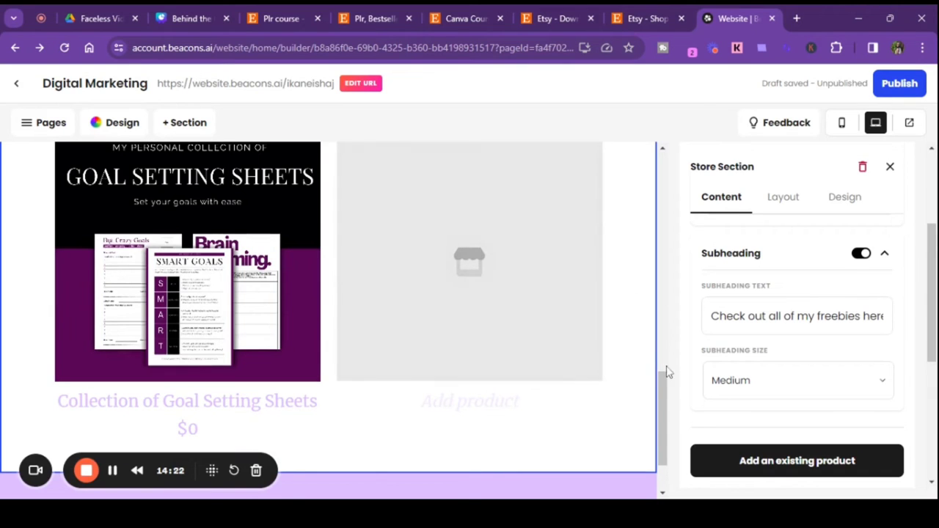
{"action": "scroll", "coordinate": [847, 411], "scroll_direction": "down", "scroll_amount": 3}
{"action": "scroll", "coordinate": [846, 385], "scroll_direction": "down", "scroll_amount": 2}
{"action": "left_click", "coordinate": [792, 210]}
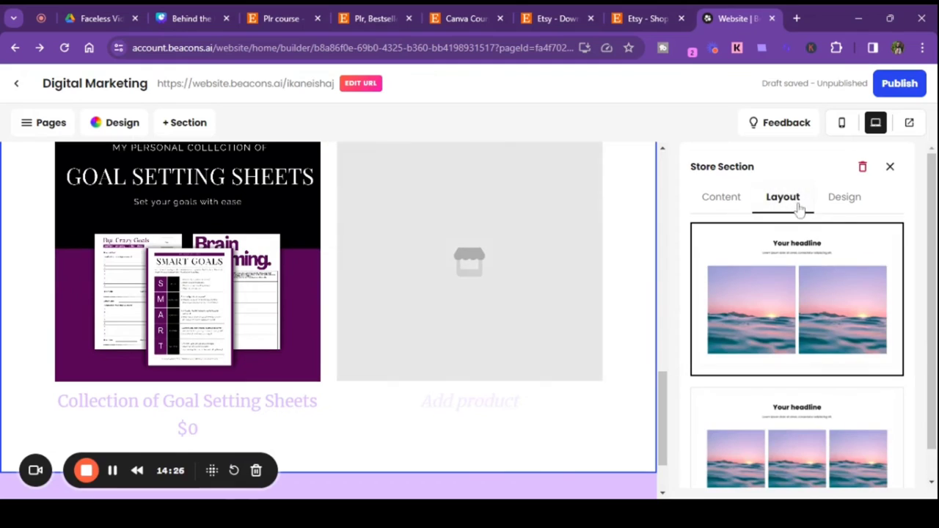
{"action": "left_click", "coordinate": [842, 200]}
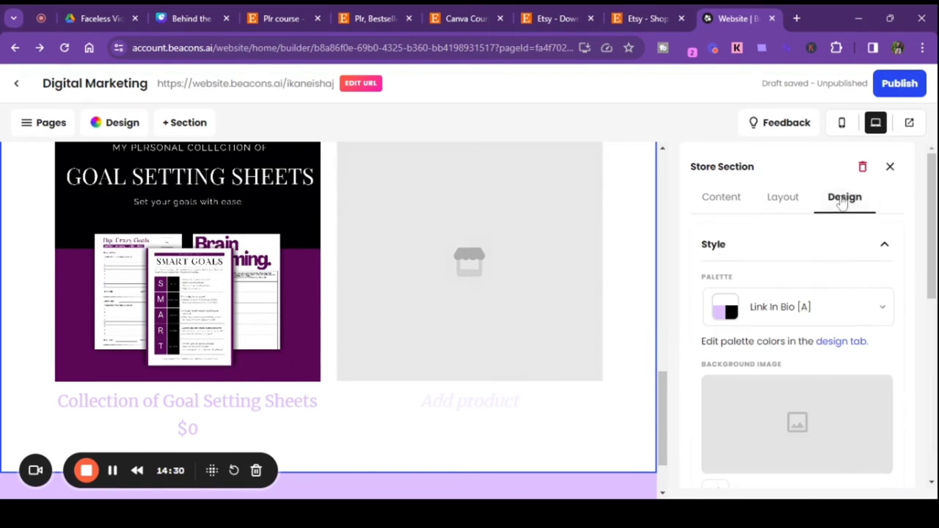
{"action": "scroll", "coordinate": [864, 320], "scroll_direction": "down", "scroll_amount": 1}
{"action": "scroll", "coordinate": [864, 320], "scroll_direction": "up", "scroll_amount": 2}
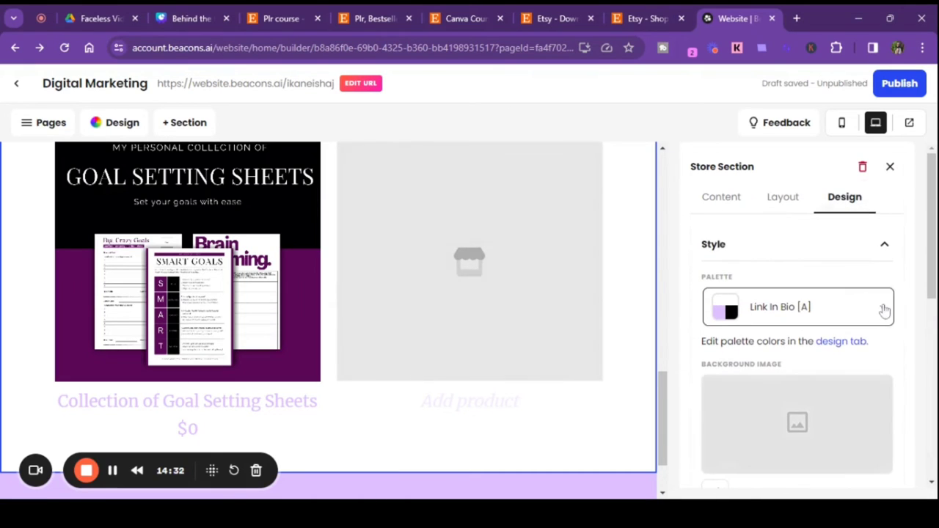
{"action": "left_click", "coordinate": [881, 308]}
{"action": "left_click", "coordinate": [770, 426]}
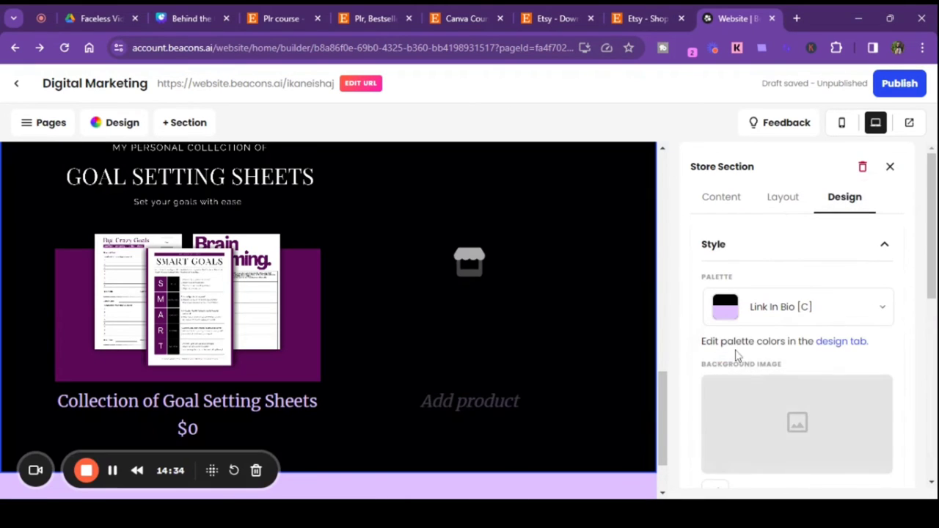
- Turn off Display prices for the store section
{"action": "scroll", "coordinate": [873, 387], "scroll_direction": "down", "scroll_amount": 5}
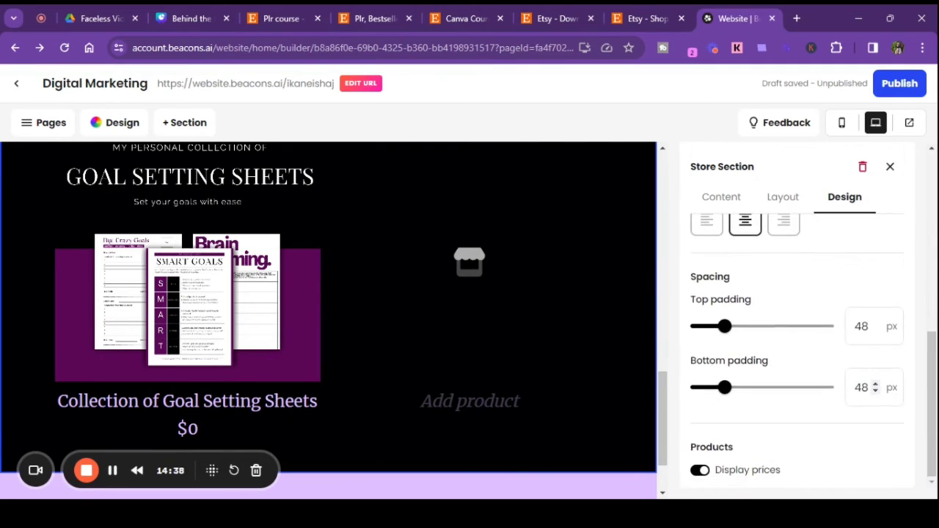
{"action": "scroll", "coordinate": [874, 387], "scroll_direction": "up", "scroll_amount": 5}
{"action": "scroll", "coordinate": [875, 386], "scroll_direction": "down", "scroll_amount": 4}
{"action": "scroll", "coordinate": [874, 387], "scroll_direction": "down", "scroll_amount": 1}
{"action": "left_click", "coordinate": [700, 471]}
{"action": "scroll", "coordinate": [824, 413], "scroll_direction": "up", "scroll_amount": 5}
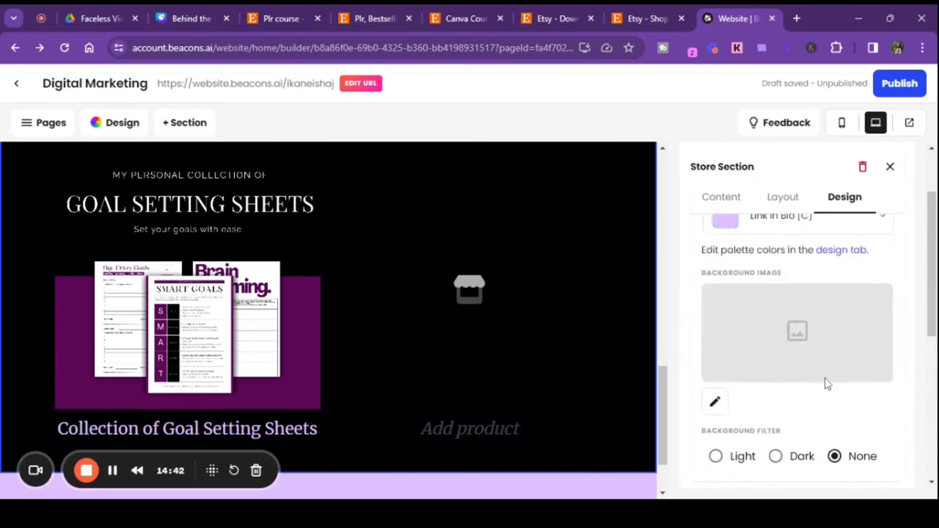
{"action": "scroll", "coordinate": [590, 375], "scroll_direction": "up", "scroll_amount": 10}
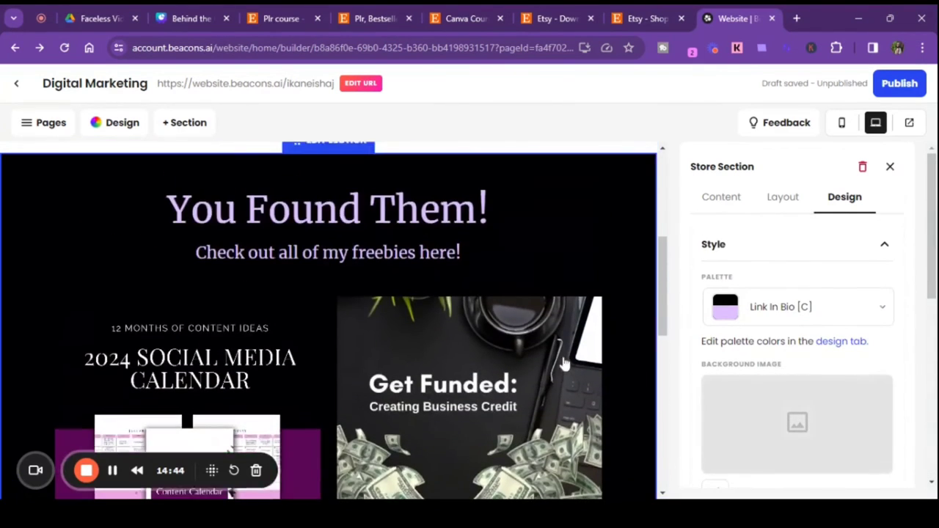
{"action": "scroll", "coordinate": [567, 365], "scroll_direction": "up", "scroll_amount": 5}
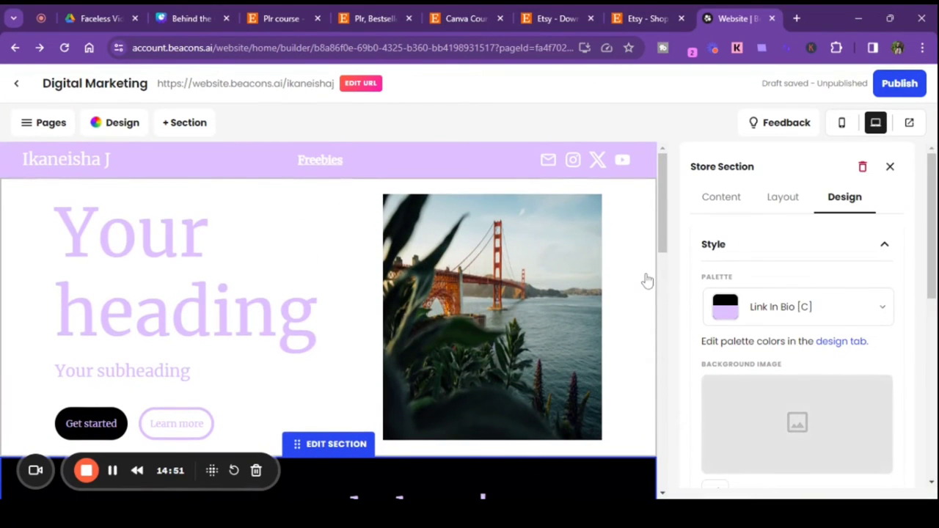
{"action": "scroll", "coordinate": [646, 280], "scroll_direction": "down", "scroll_amount": 6}
{"action": "scroll", "coordinate": [646, 281], "scroll_direction": "down", "scroll_amount": 5}
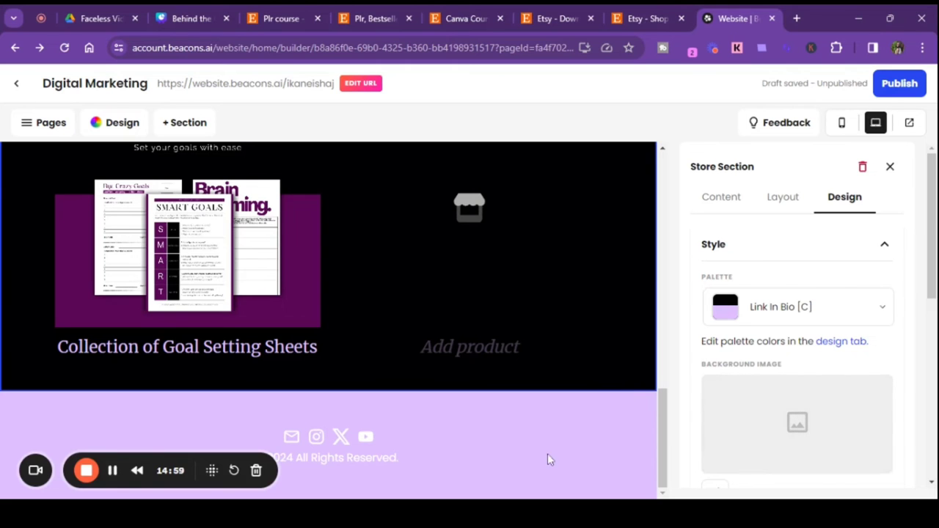
{"action": "scroll", "coordinate": [379, 445], "scroll_direction": "up", "scroll_amount": 15}
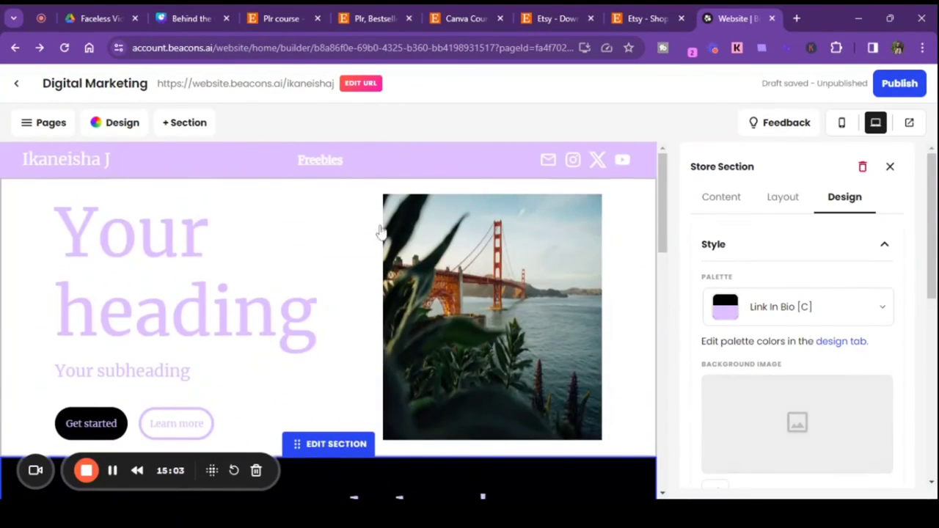
{"action": "left_click", "coordinate": [52, 162]}
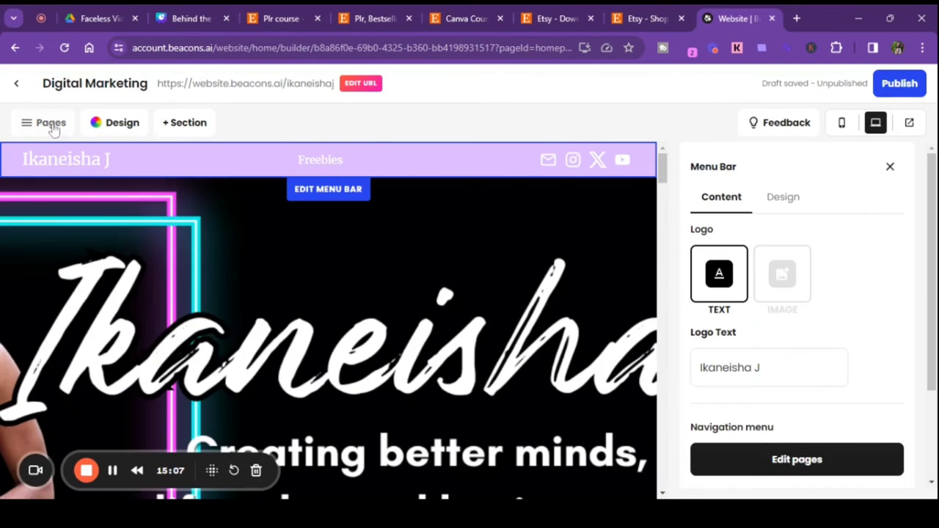
- Enable Show in navigation for the Home page, leaving the Freebies page unchanged
{"action": "left_click", "coordinate": [45, 122]}
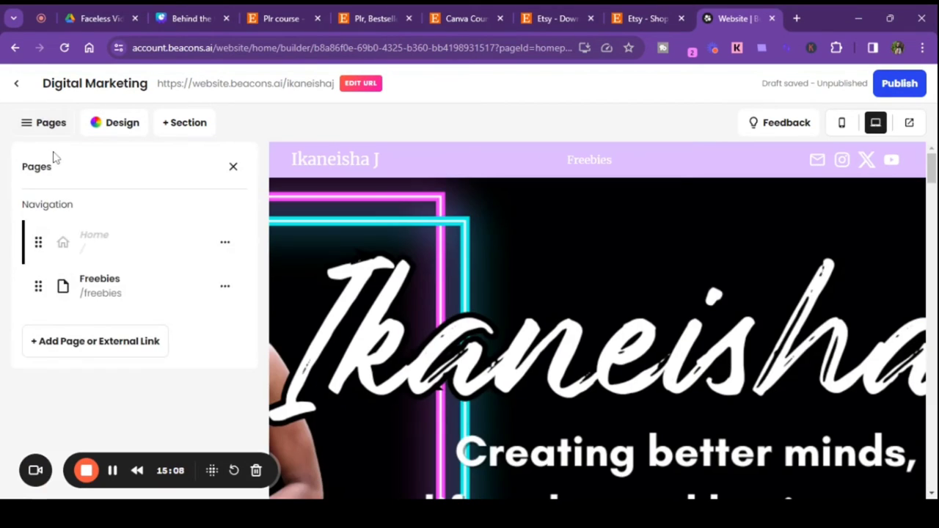
{"action": "left_click", "coordinate": [225, 244]}
{"action": "left_click", "coordinate": [240, 282]}
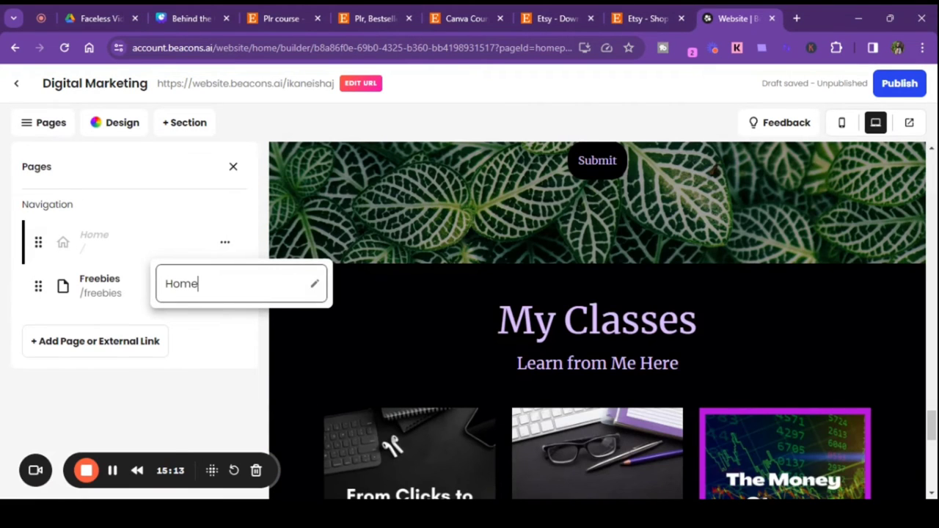
{"action": "left_click", "coordinate": [187, 214]}
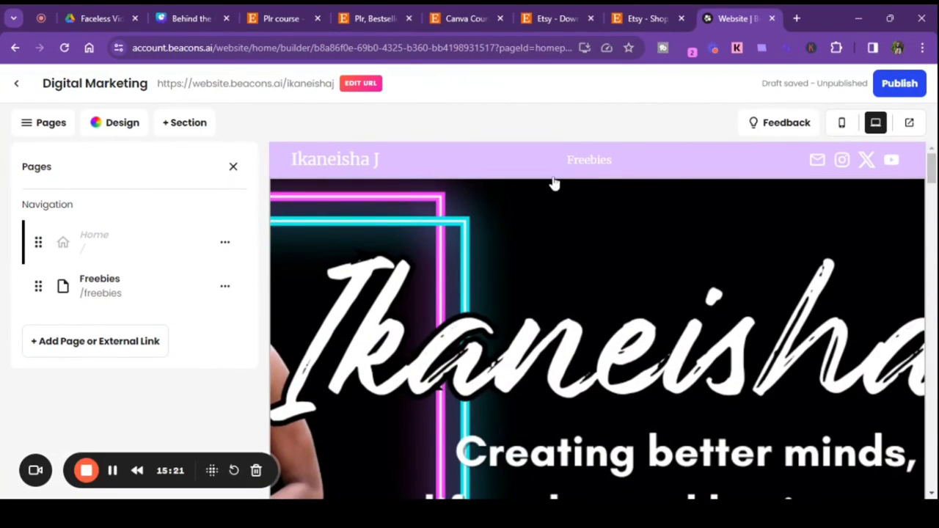
{"action": "left_click", "coordinate": [225, 244]}
{"action": "left_click", "coordinate": [228, 313]}
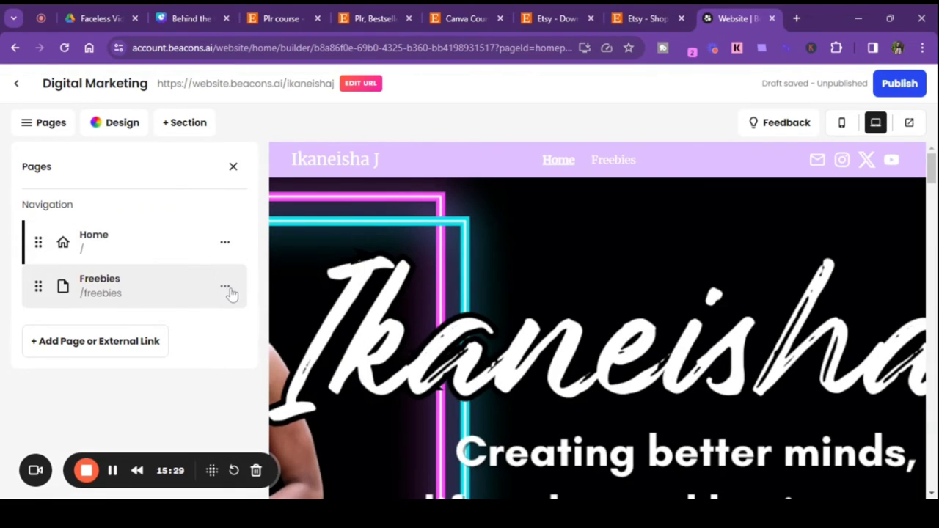
{"action": "left_click", "coordinate": [226, 289]}
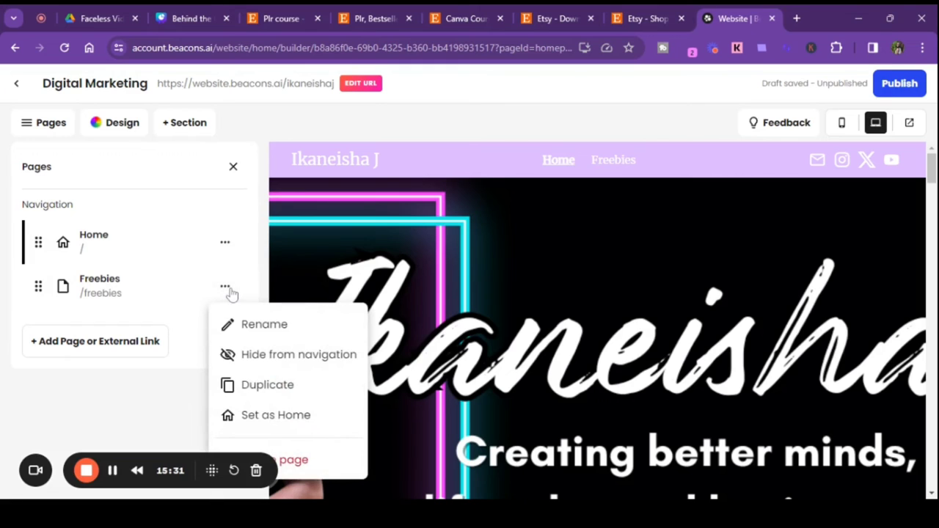
{"action": "left_click", "coordinate": [228, 288]}
{"action": "left_click", "coordinate": [227, 288]}
{"action": "left_click", "coordinate": [94, 354]}
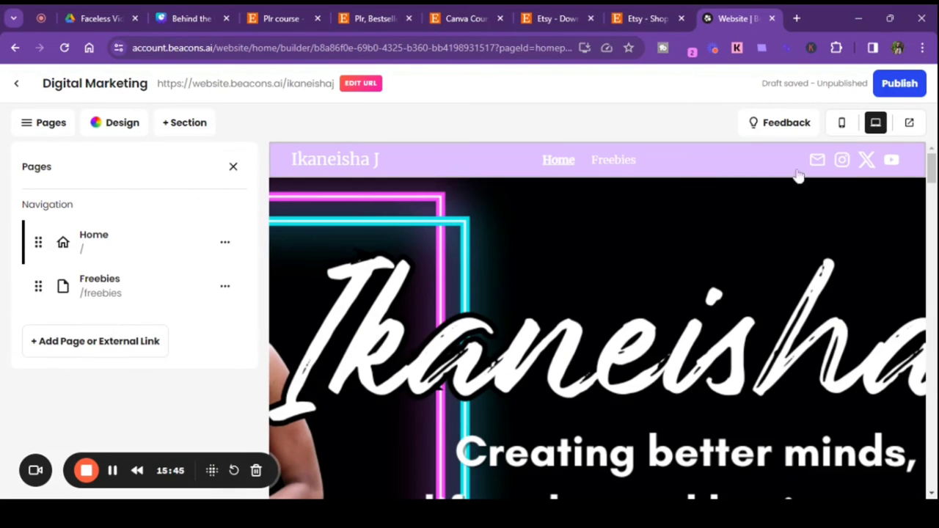
- Switch the Home page preview to mobile layout and scroll through it
{"action": "scroll", "coordinate": [499, 302], "scroll_direction": "down", "scroll_amount": 3}
{"action": "scroll", "coordinate": [499, 302], "scroll_direction": "down", "scroll_amount": 10}
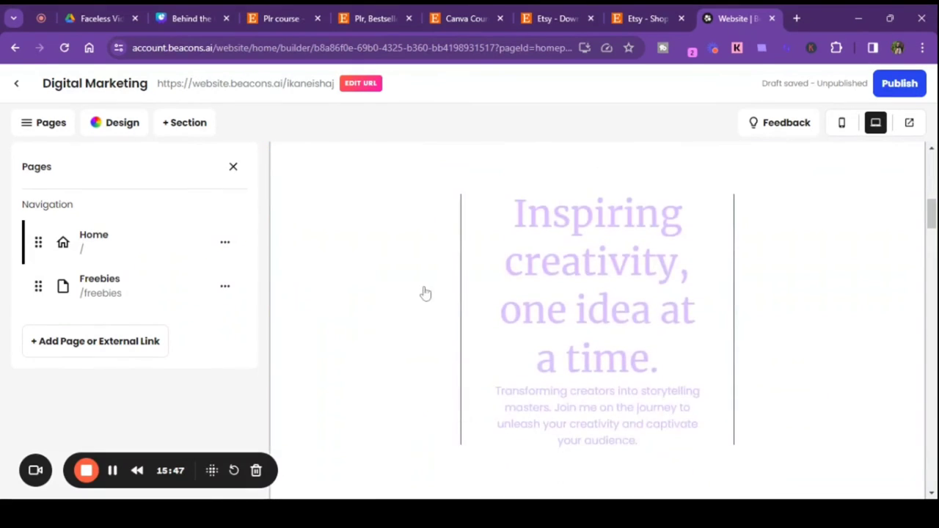
{"action": "scroll", "coordinate": [477, 327], "scroll_direction": "down", "scroll_amount": 5}
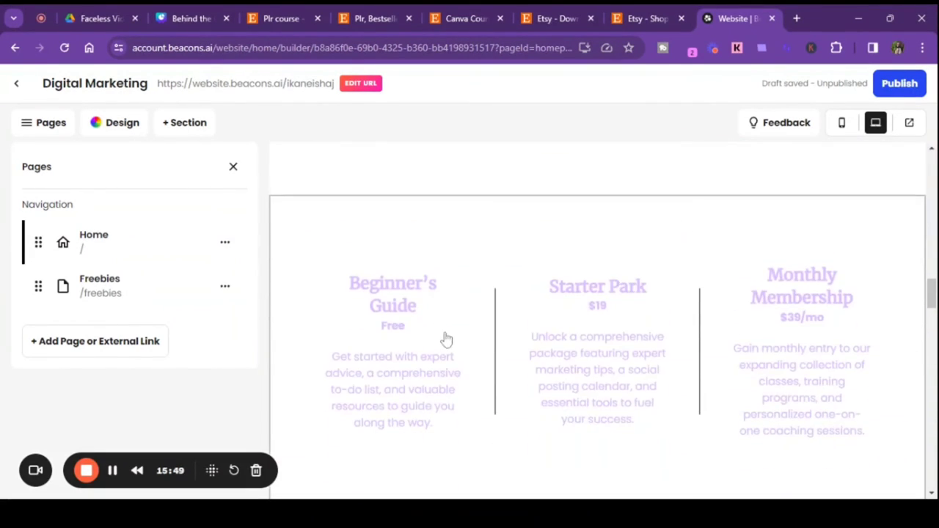
{"action": "scroll", "coordinate": [445, 337], "scroll_direction": "up", "scroll_amount": 2}
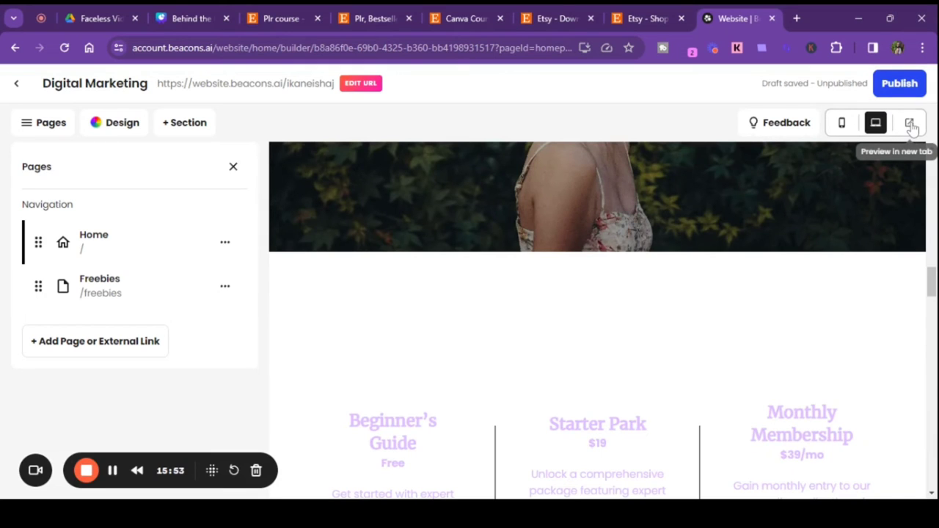
{"action": "left_click", "coordinate": [843, 124]}
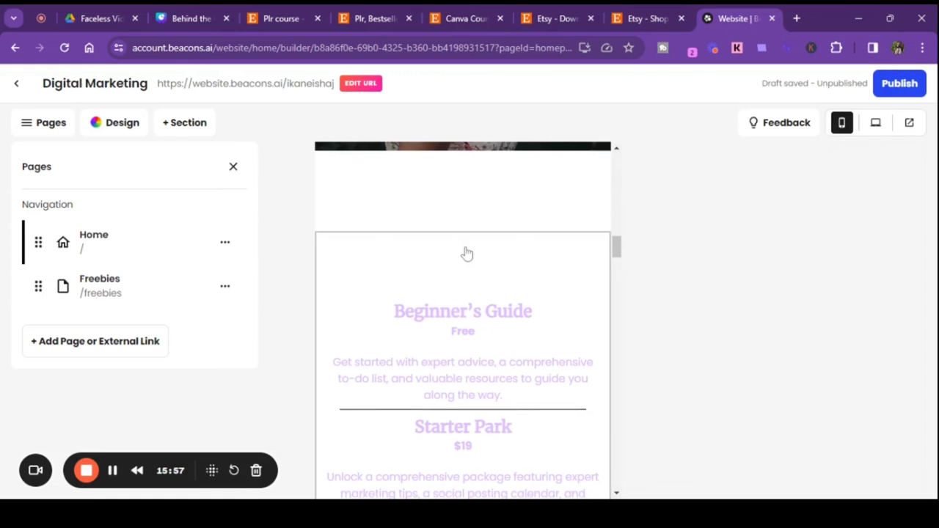
{"action": "scroll", "coordinate": [468, 254], "scroll_direction": "down", "scroll_amount": 10}
{"action": "scroll", "coordinate": [465, 258], "scroll_direction": "down", "scroll_amount": 5}
{"action": "scroll", "coordinate": [465, 256], "scroll_direction": "down", "scroll_amount": 5}
{"action": "scroll", "coordinate": [465, 255], "scroll_direction": "down", "scroll_amount": 10}
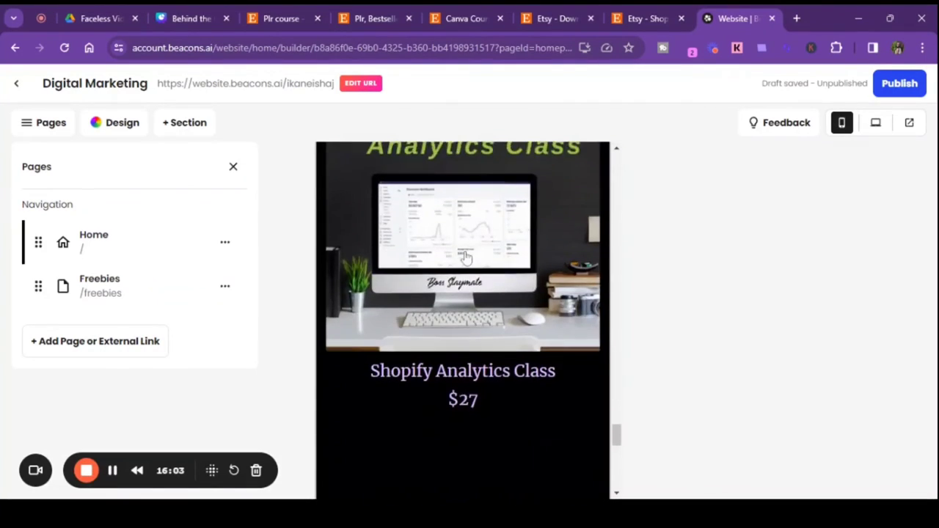
{"action": "scroll", "coordinate": [466, 256], "scroll_direction": "down", "scroll_amount": 3}
{"action": "scroll", "coordinate": [465, 257], "scroll_direction": "up", "scroll_amount": 7}
{"action": "scroll", "coordinate": [465, 258], "scroll_direction": "up", "scroll_amount": 15}
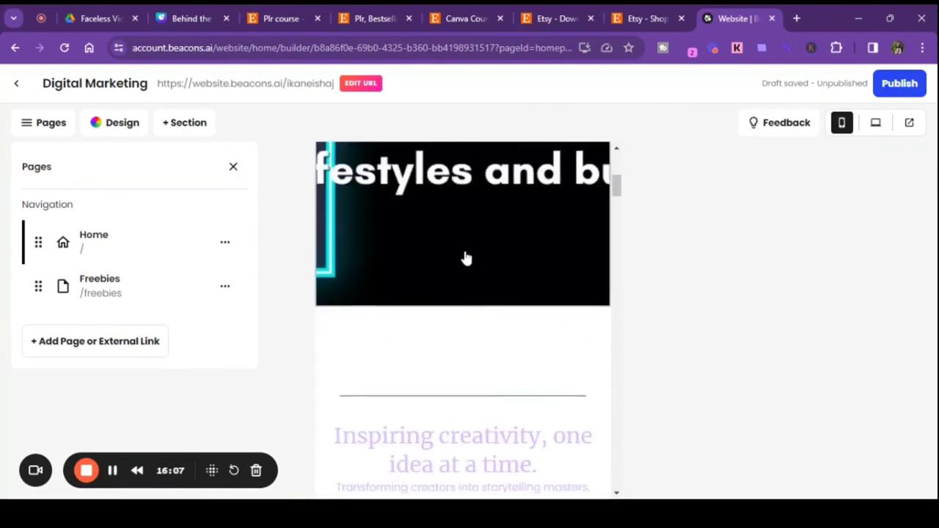
{"action": "scroll", "coordinate": [465, 257], "scroll_direction": "up", "scroll_amount": 3}
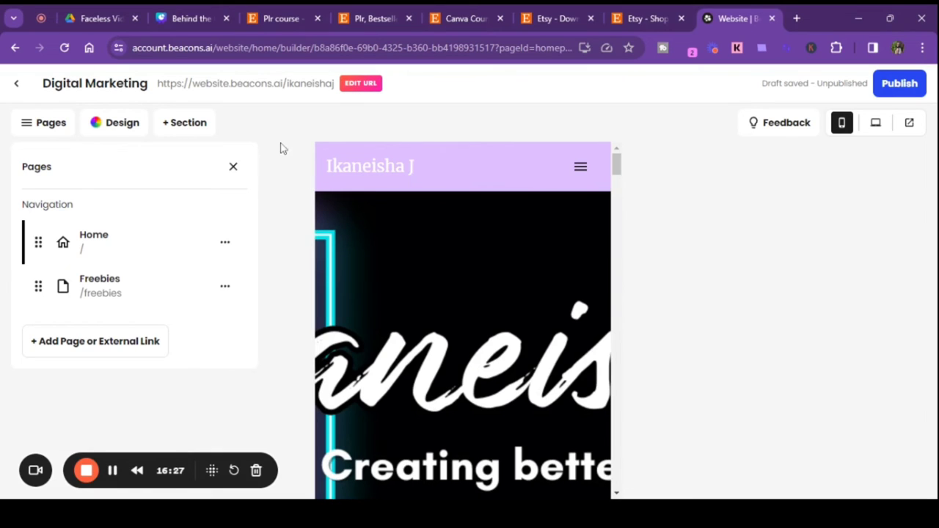
{"action": "left_click", "coordinate": [16, 84]}
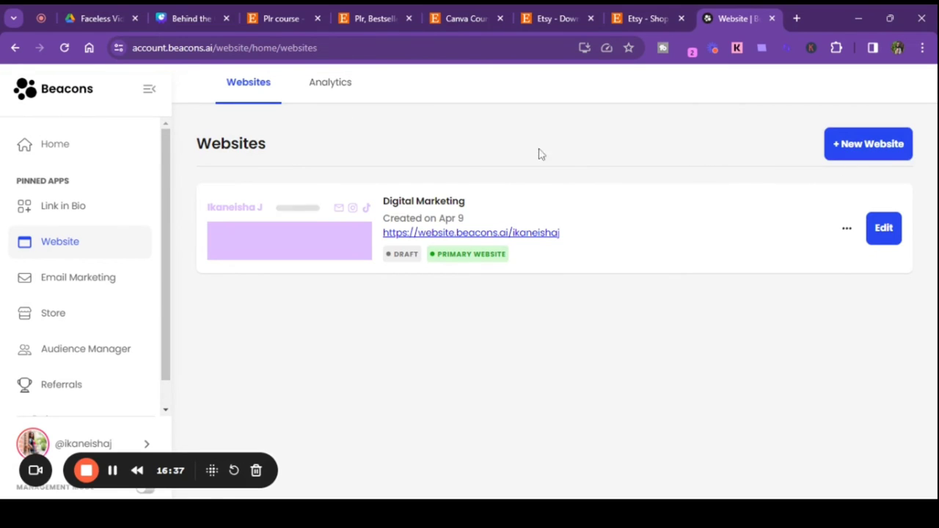
{"action": "left_click", "coordinate": [331, 86]}
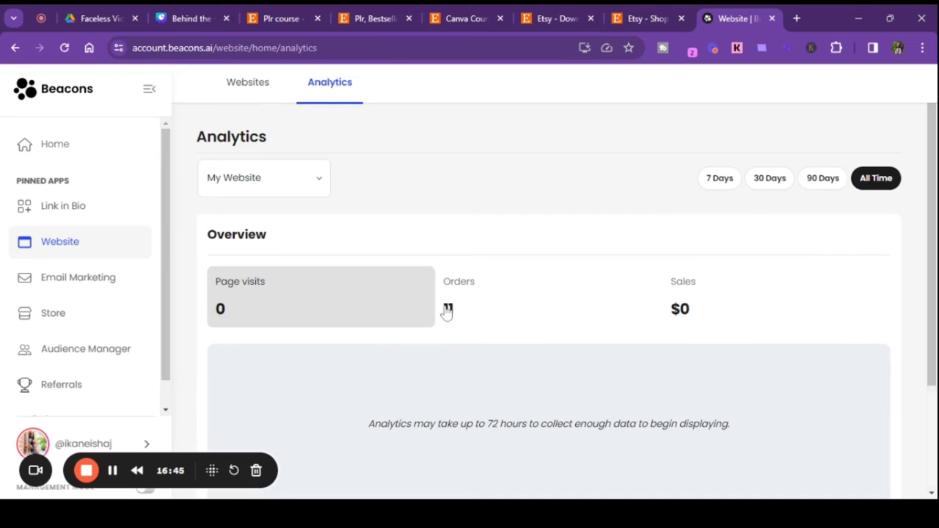
{"action": "scroll", "coordinate": [888, 279], "scroll_direction": "down", "scroll_amount": 2}
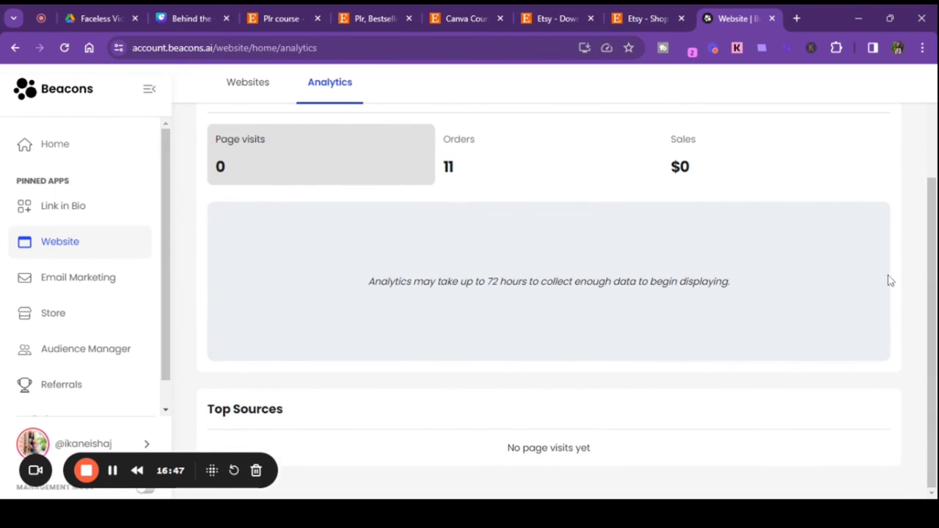
{"action": "scroll", "coordinate": [886, 311], "scroll_direction": "up", "scroll_amount": 2}
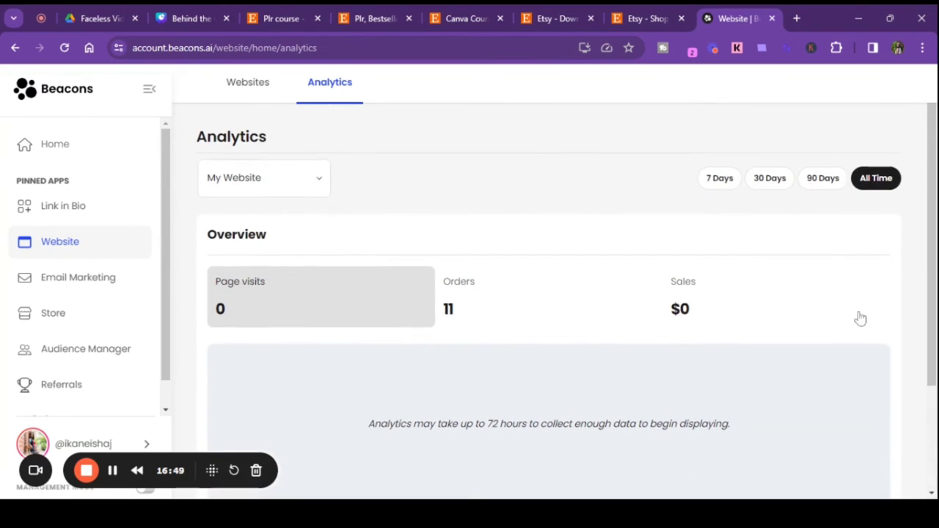
{"action": "left_click", "coordinate": [314, 192]}
{"action": "left_click", "coordinate": [316, 193]}
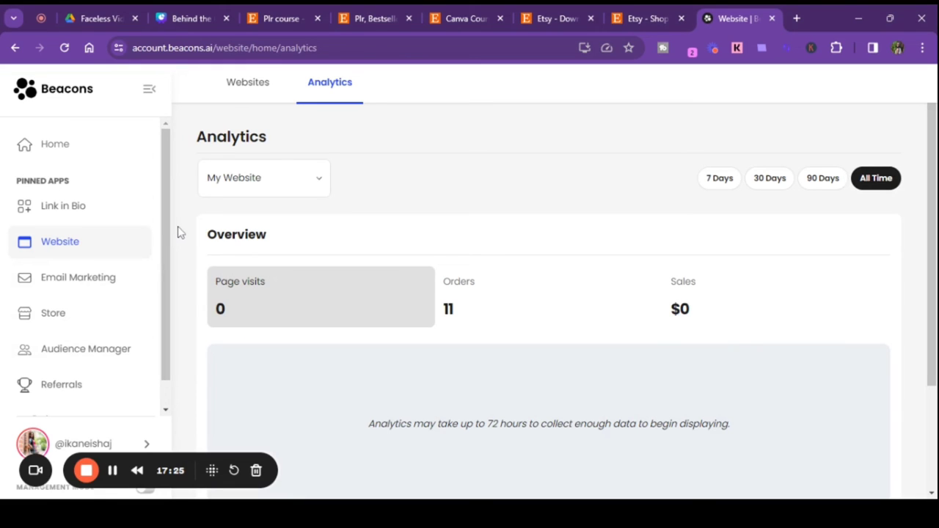
{"action": "left_click", "coordinate": [255, 88]}
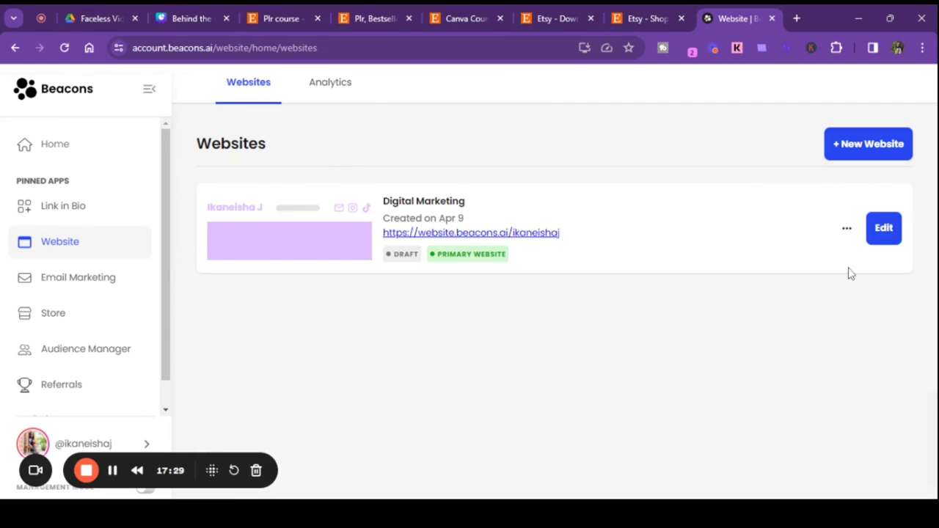
{"action": "left_click", "coordinate": [845, 231]}
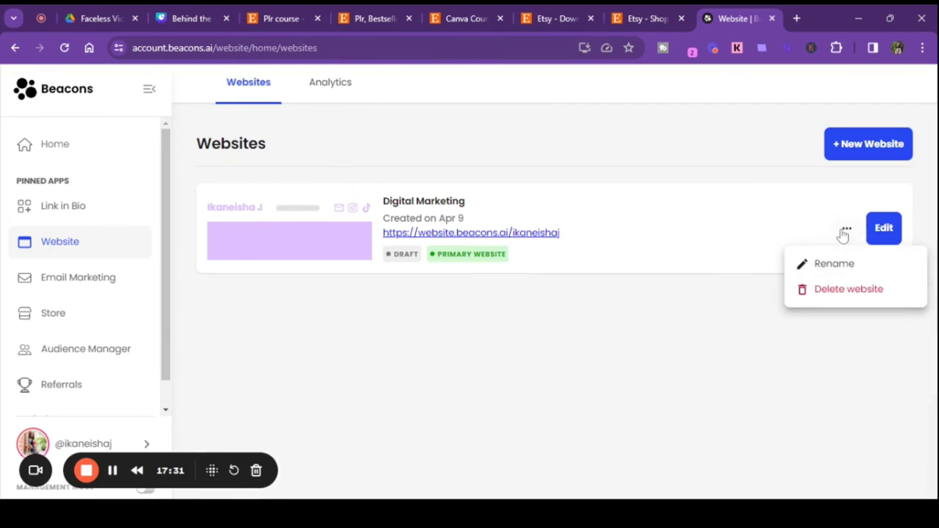
{"action": "left_click", "coordinate": [676, 327]}
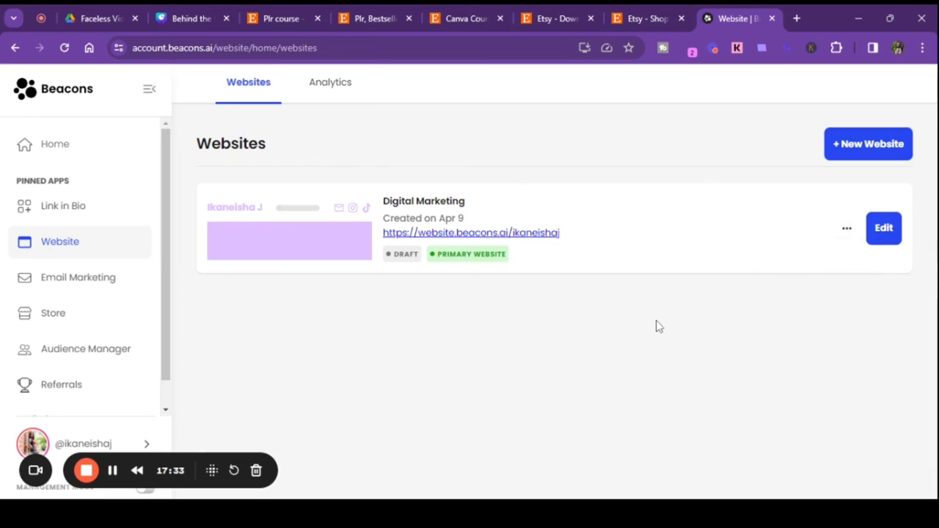
{"action": "scroll", "coordinate": [123, 321], "scroll_direction": "down", "scroll_amount": 1}
{"action": "scroll", "coordinate": [126, 328], "scroll_direction": "up", "scroll_amount": 1}
- Open the Digital Marketing site in the builder, check its URL and domain settings, then return
{"action": "left_click", "coordinate": [881, 238]}
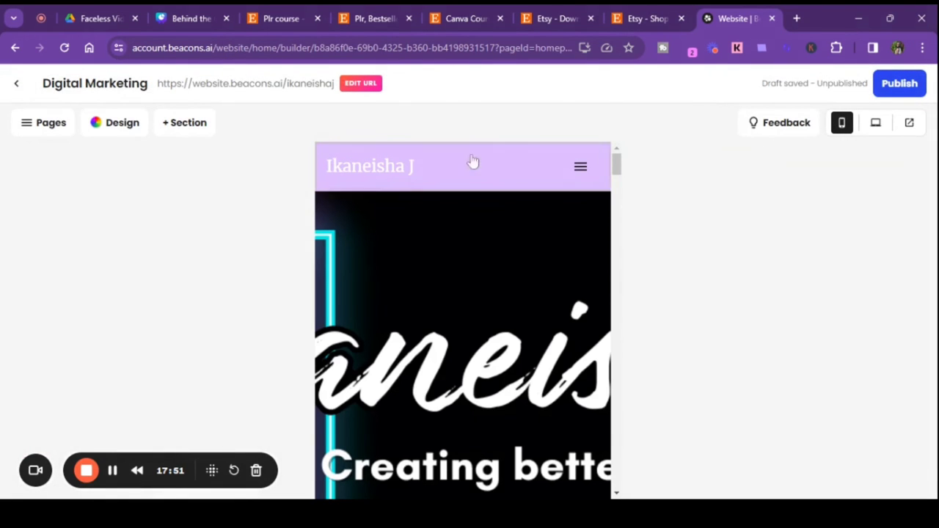
{"action": "left_click", "coordinate": [30, 126]}
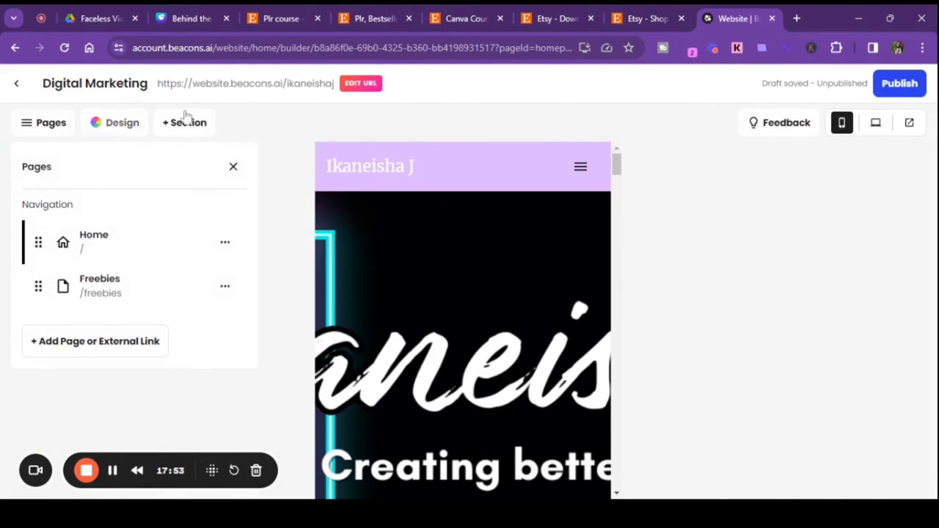
{"action": "left_click", "coordinate": [351, 86]}
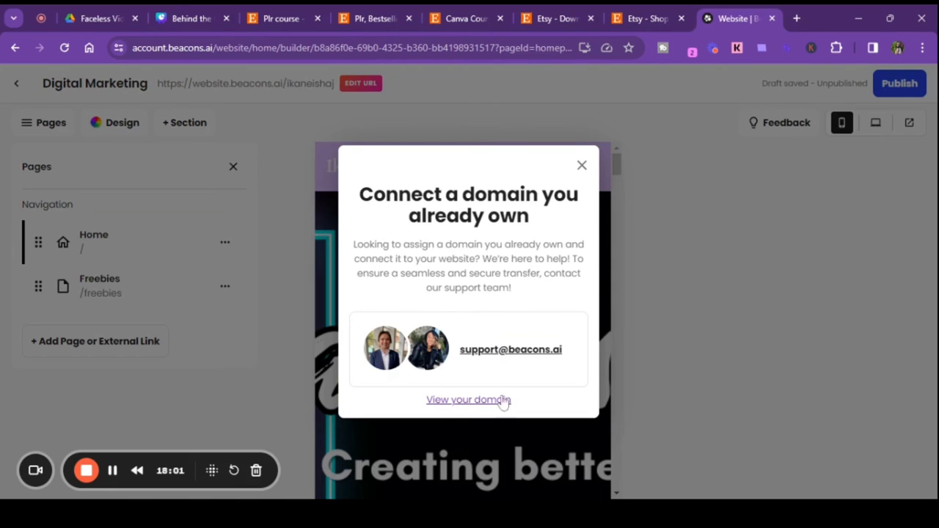
{"action": "left_click", "coordinate": [456, 400]}
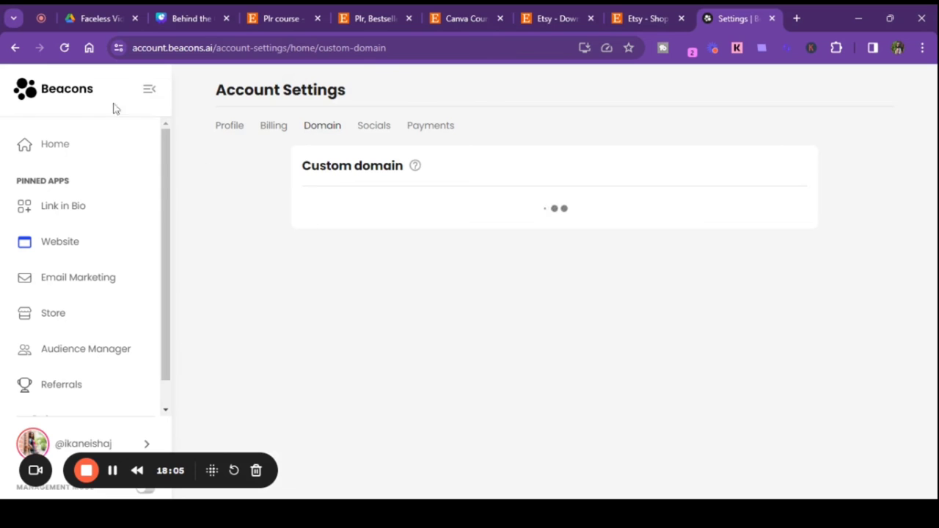
{"action": "left_click", "coordinate": [15, 48]}
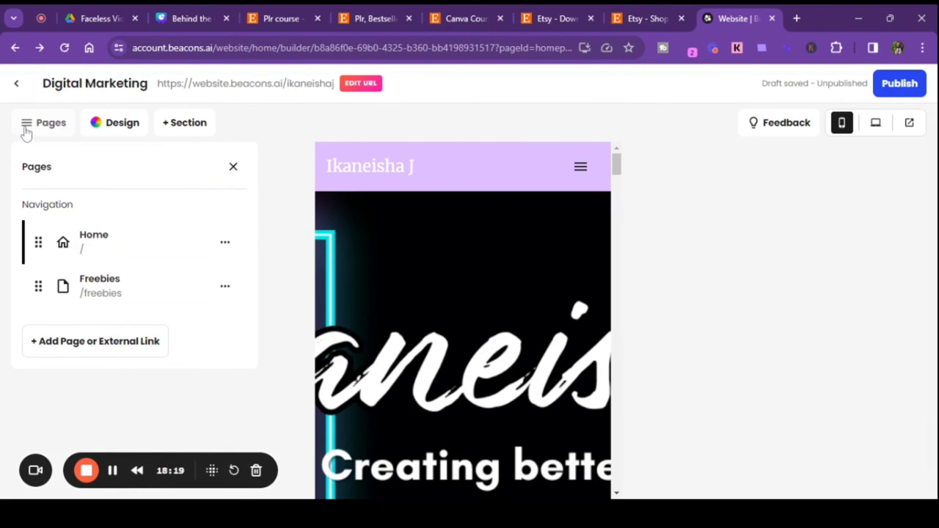
- Switch to desktop view and add an Email signup section to the Home page
{"action": "left_click", "coordinate": [879, 123]}
{"action": "left_click", "coordinate": [44, 132]}
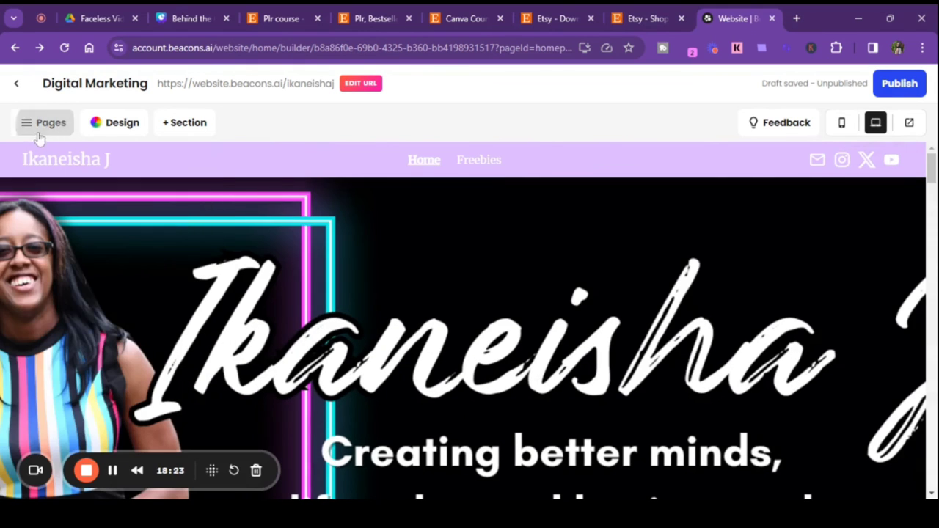
{"action": "left_click", "coordinate": [189, 123]}
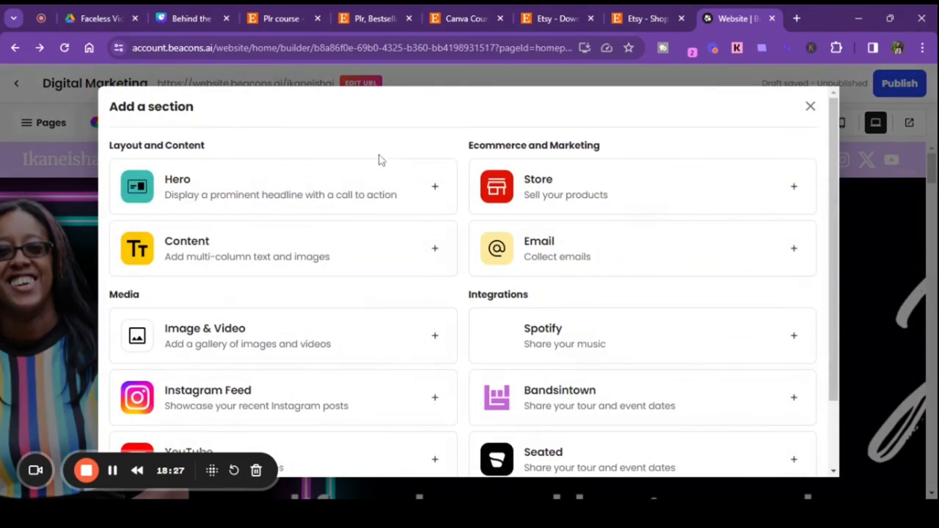
{"action": "left_click", "coordinate": [651, 251]}
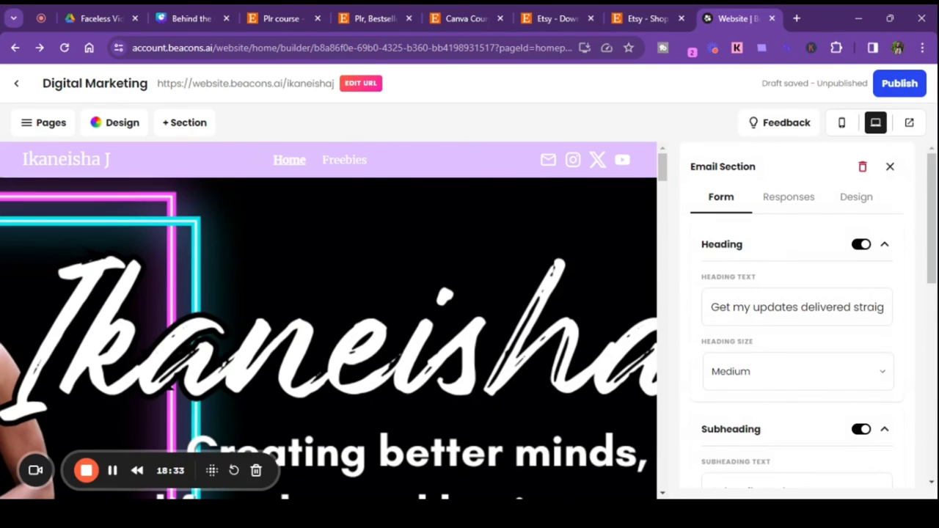
{"action": "scroll", "coordinate": [811, 323], "scroll_direction": "down", "scroll_amount": 5}
{"action": "scroll", "coordinate": [811, 319], "scroll_direction": "down", "scroll_amount": 3}
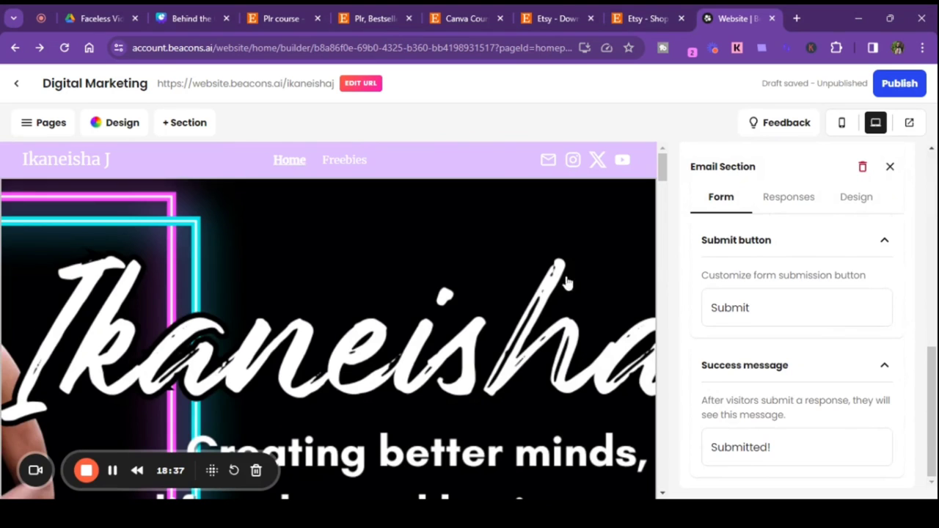
{"action": "scroll", "coordinate": [565, 286], "scroll_direction": "down", "scroll_amount": 5}
{"action": "scroll", "coordinate": [664, 253], "scroll_direction": "down", "scroll_amount": 3}
{"action": "left_click_drag", "start_coordinate": [664, 253], "coordinate": [663, 480]}
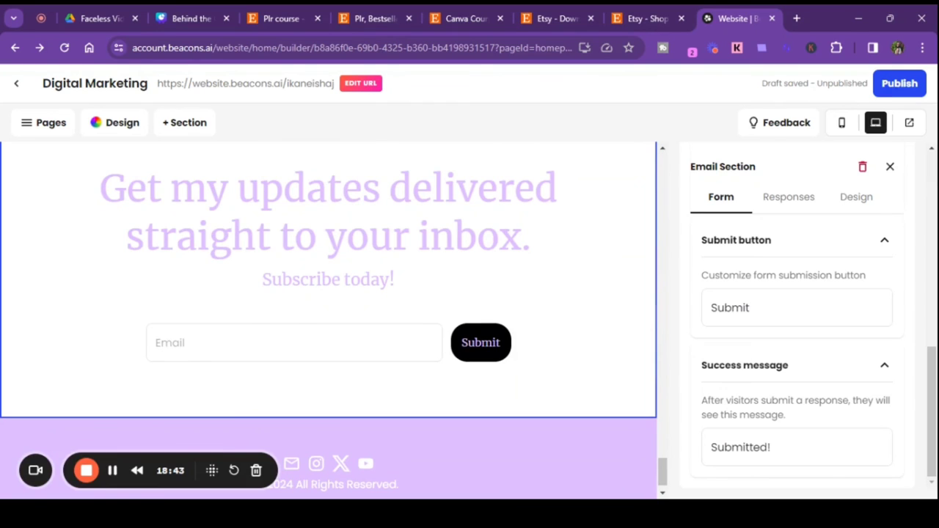
- Review the email section's Responses, Design and Form settings
{"action": "left_click", "coordinate": [784, 206]}
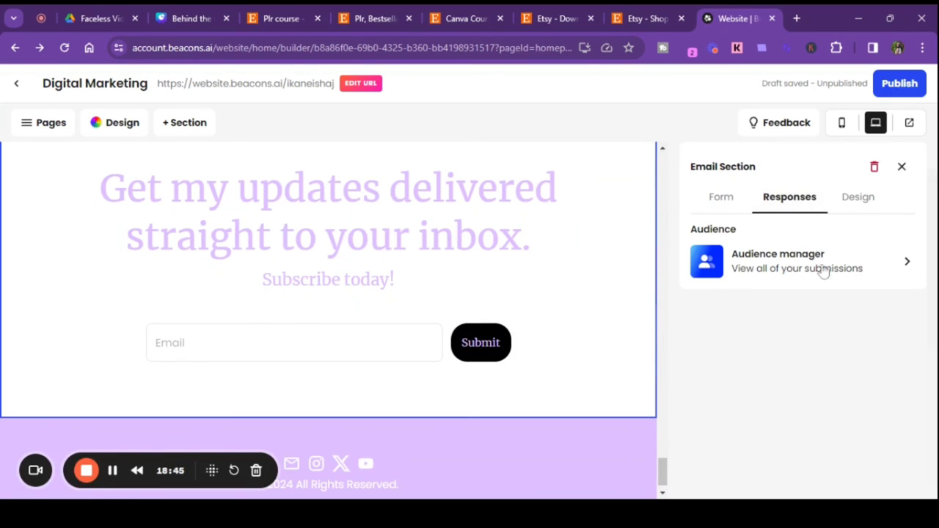
{"action": "left_click", "coordinate": [898, 269]}
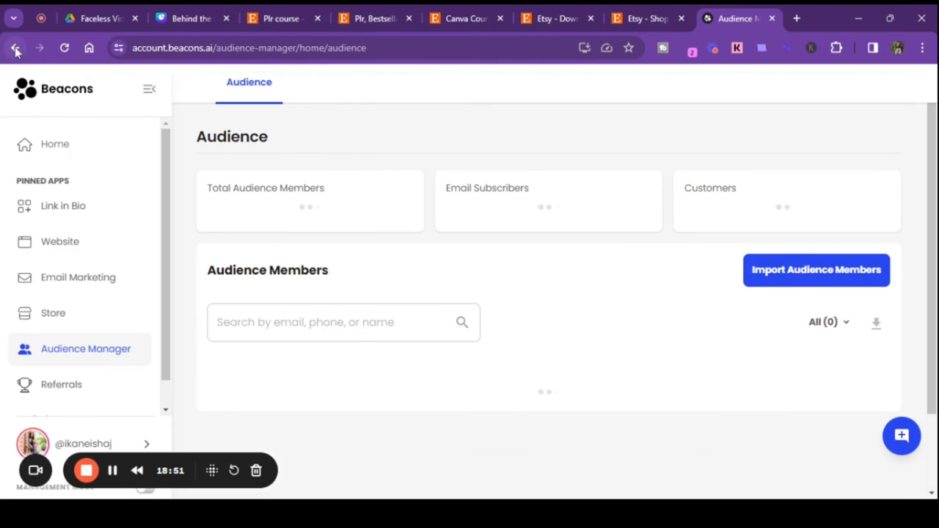
{"action": "left_click", "coordinate": [15, 49]}
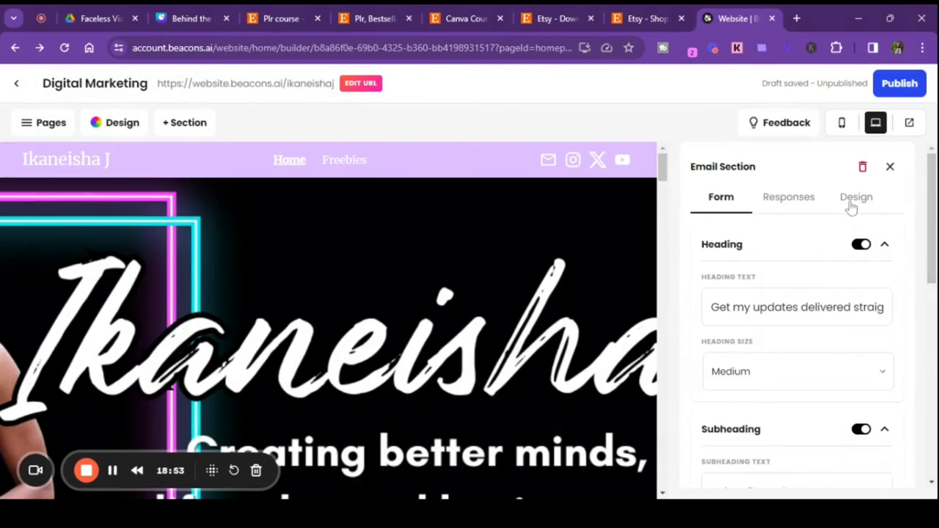
{"action": "left_click", "coordinate": [854, 200]}
{"action": "scroll", "coordinate": [830, 329], "scroll_direction": "down", "scroll_amount": 5}
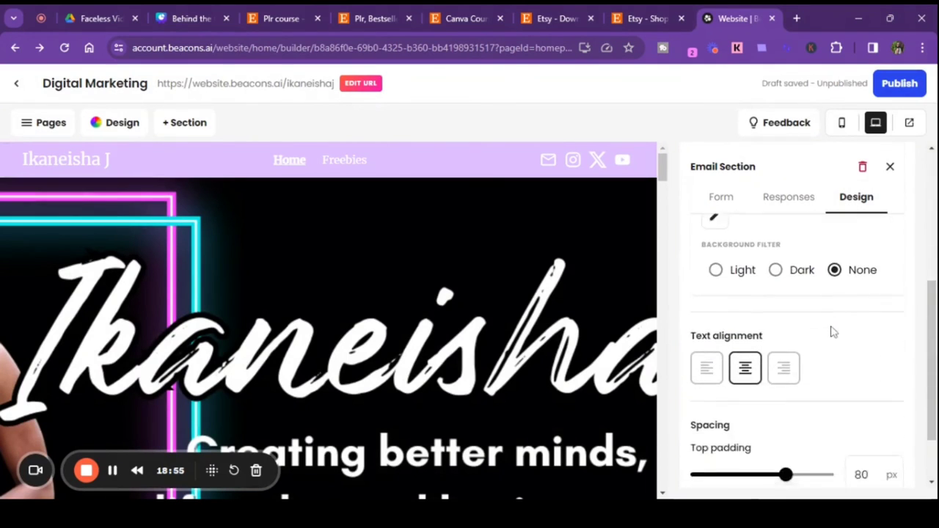
{"action": "scroll", "coordinate": [830, 330], "scroll_direction": "down", "scroll_amount": 1}
{"action": "left_click", "coordinate": [720, 199]}
{"action": "scroll", "coordinate": [805, 313], "scroll_direction": "down", "scroll_amount": 2}
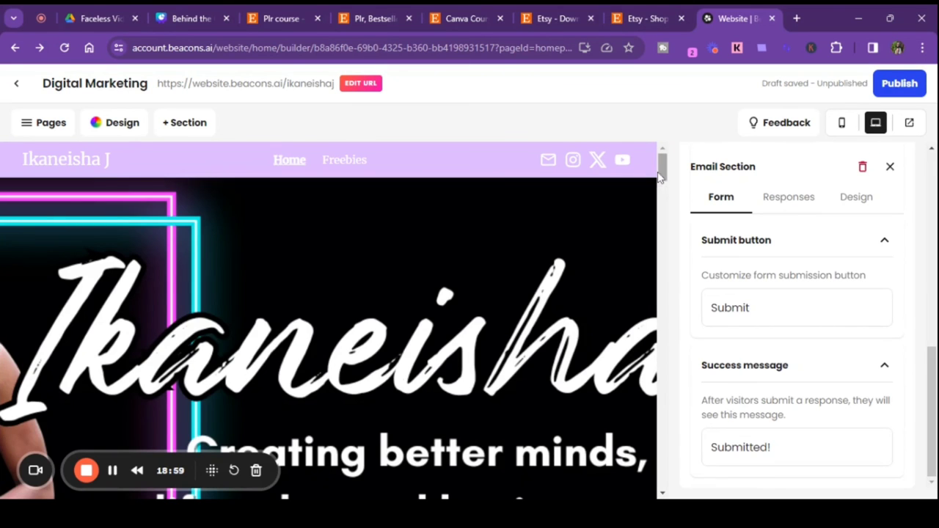
{"action": "scroll", "coordinate": [664, 212], "scroll_direction": "down", "scroll_amount": 10}
{"action": "scroll", "coordinate": [665, 449], "scroll_direction": "down", "scroll_amount": 5}
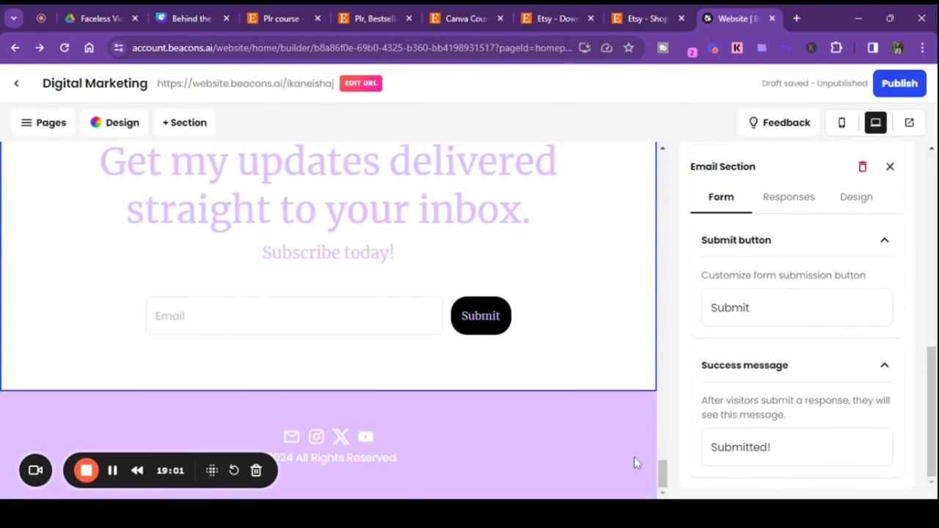